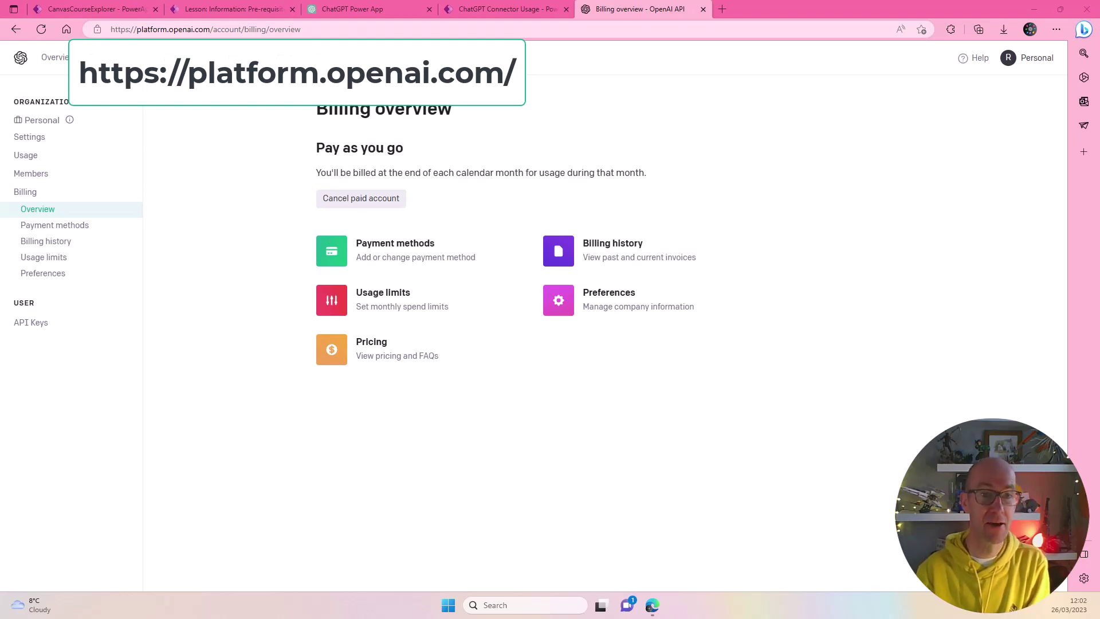
- Generate a new secret API key in the OpenAI account's API keys and copy it
{"action": "left_click", "coordinate": [1036, 58]}
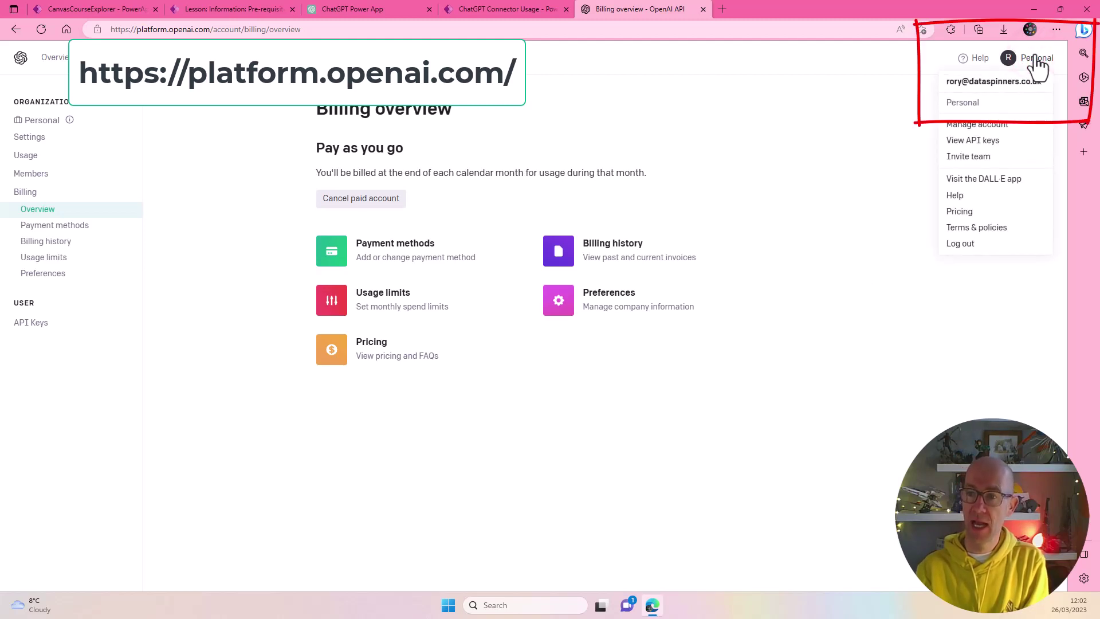
{"action": "left_click", "coordinate": [988, 141]}
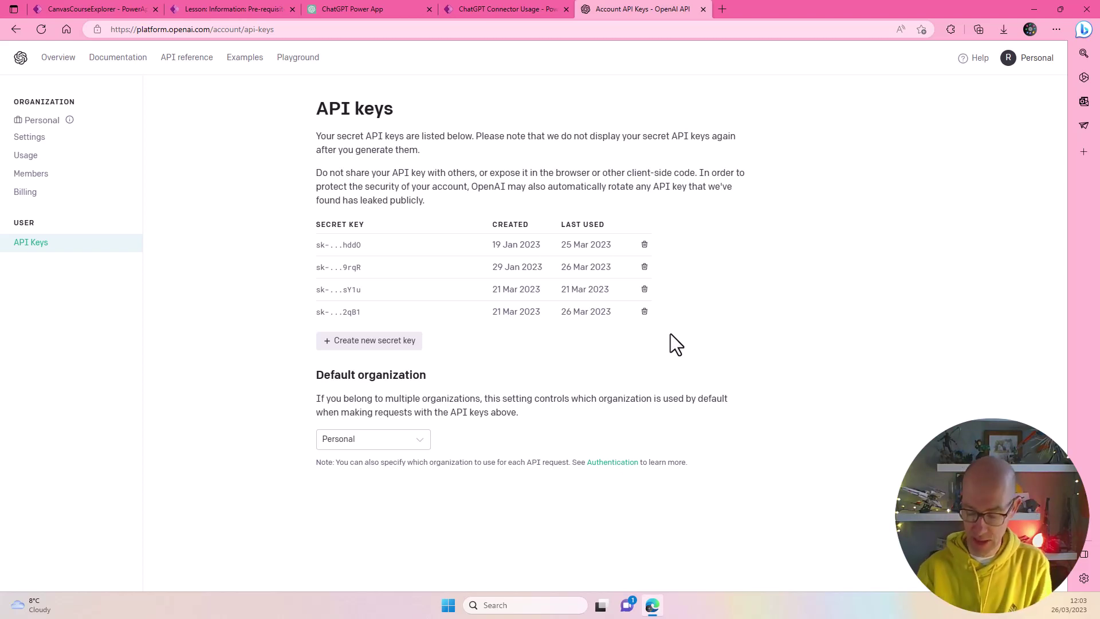
{"action": "left_click", "coordinate": [389, 344]}
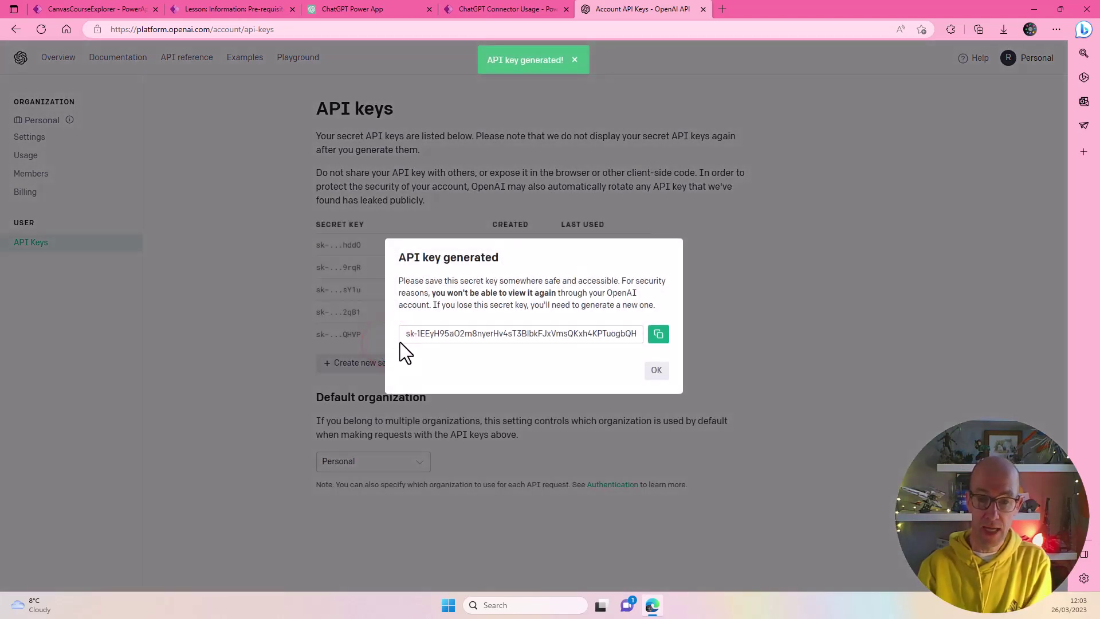
{"action": "left_click", "coordinate": [521, 335]}
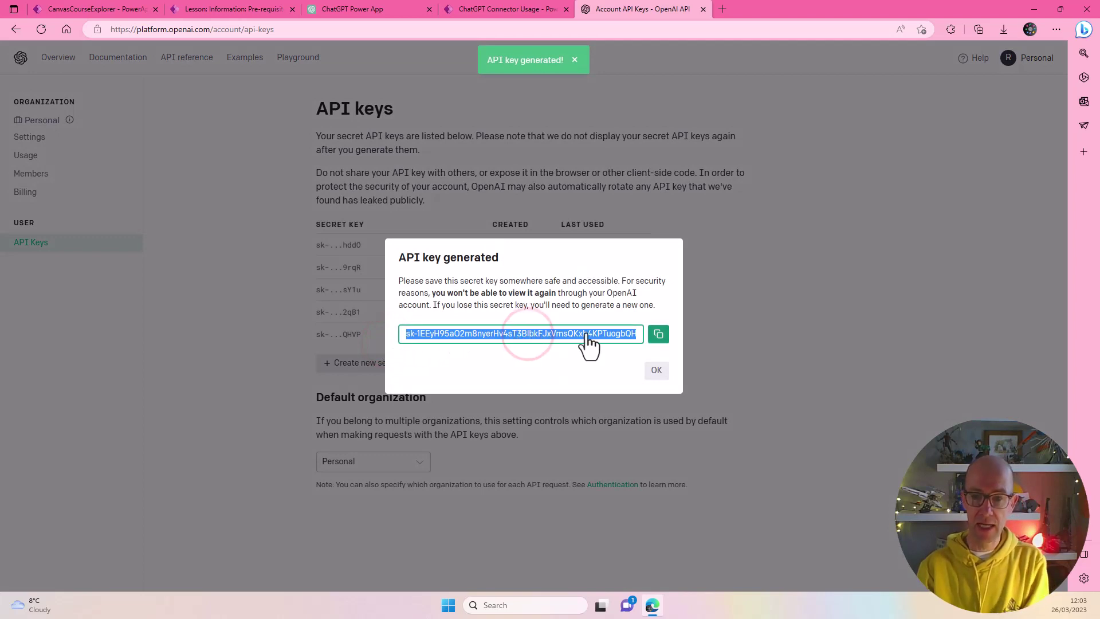
{"action": "left_click", "coordinate": [659, 338]}
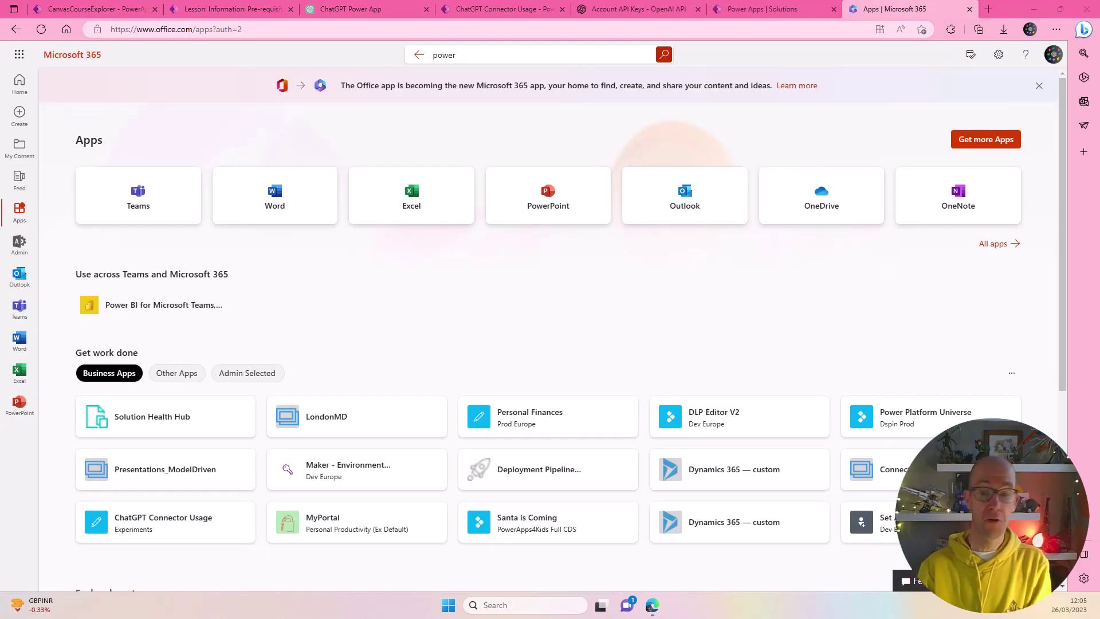
- Open Power Apps from Microsoft 365 and switch to the account owner's personal developer environment
{"action": "left_click", "coordinate": [486, 52]}
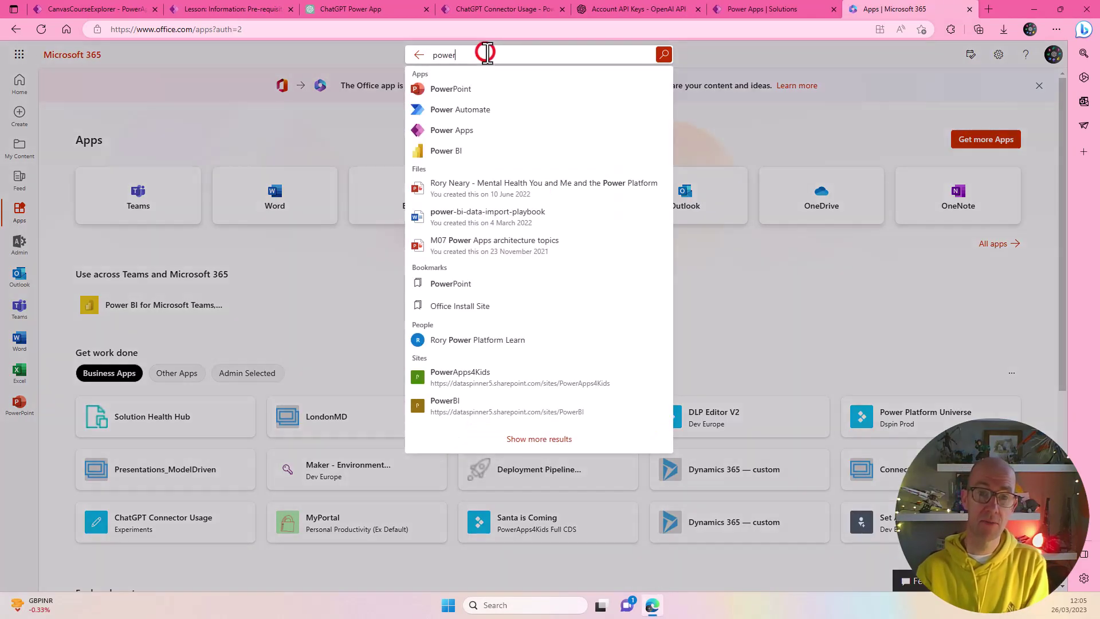
{"action": "left_click", "coordinate": [483, 130]}
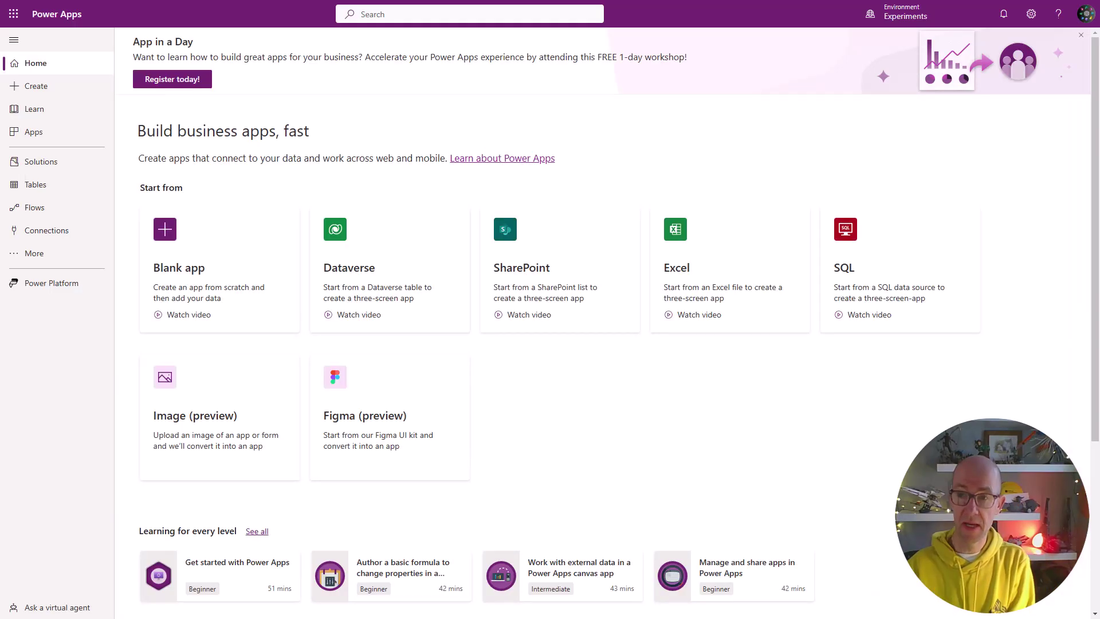
{"action": "left_click", "coordinate": [911, 15]}
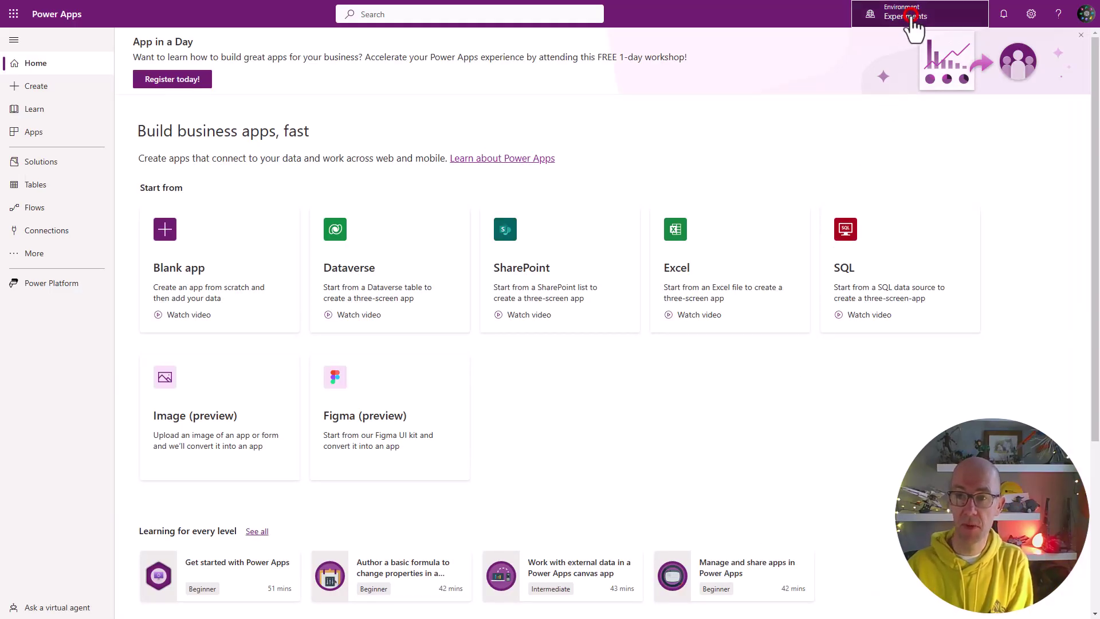
{"action": "mouse_move", "coordinate": [991, 360]}
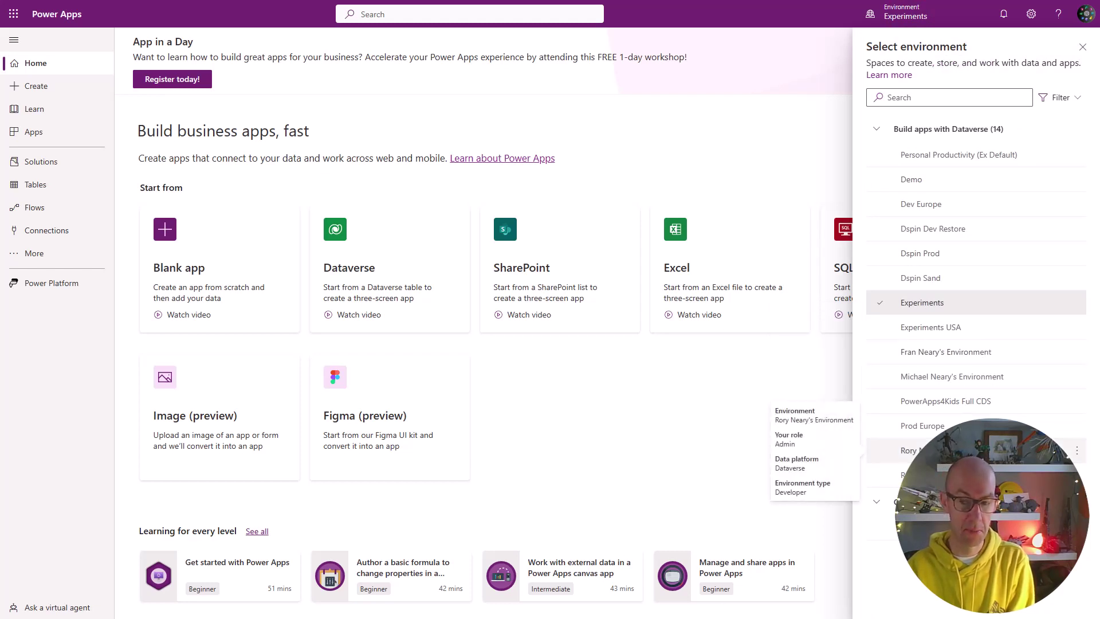
{"action": "left_click", "coordinate": [990, 451]}
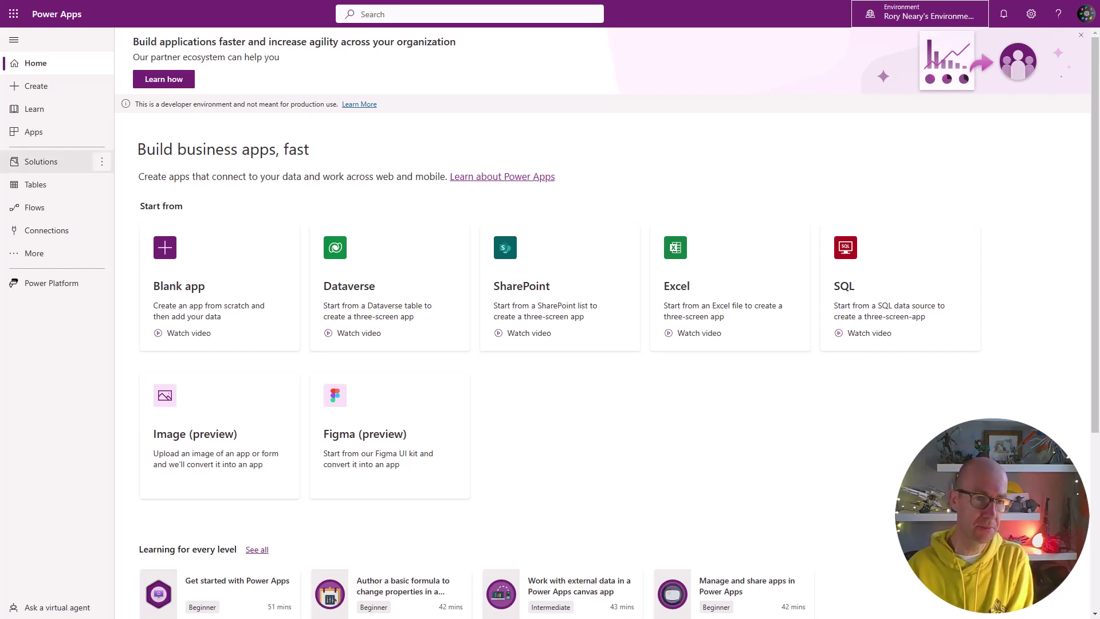
- Create a new solution named OpenAIDemo with Demo Publisher as its publisher
{"action": "left_click", "coordinate": [100, 161]}
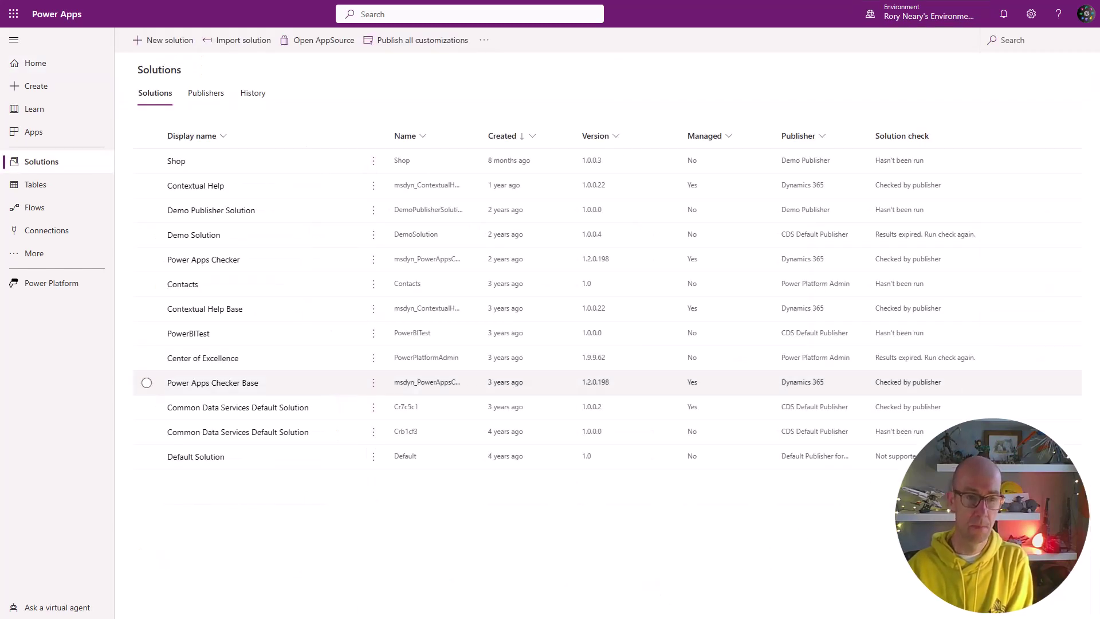
{"action": "left_click", "coordinate": [158, 39]}
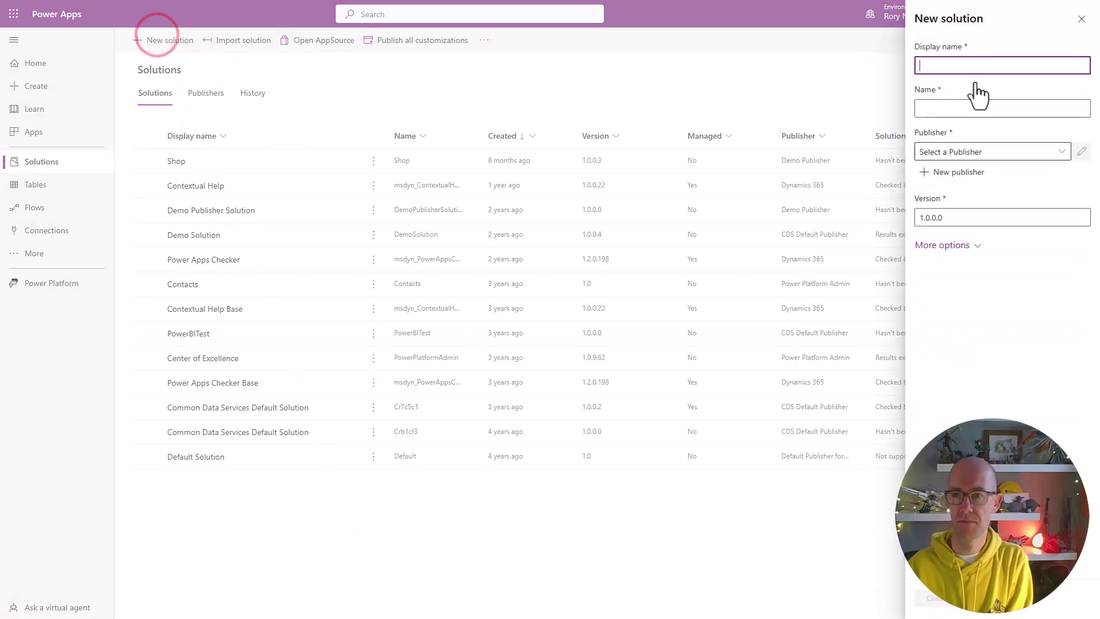
{"action": "type", "text": "O"}
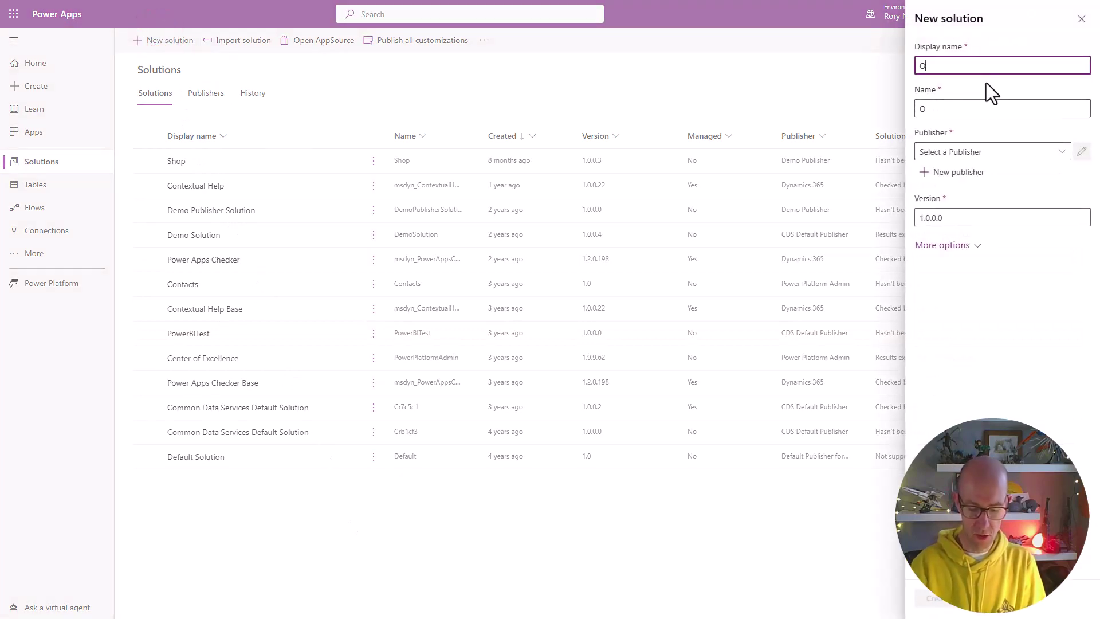
{"action": "type", "text": "penAI"}
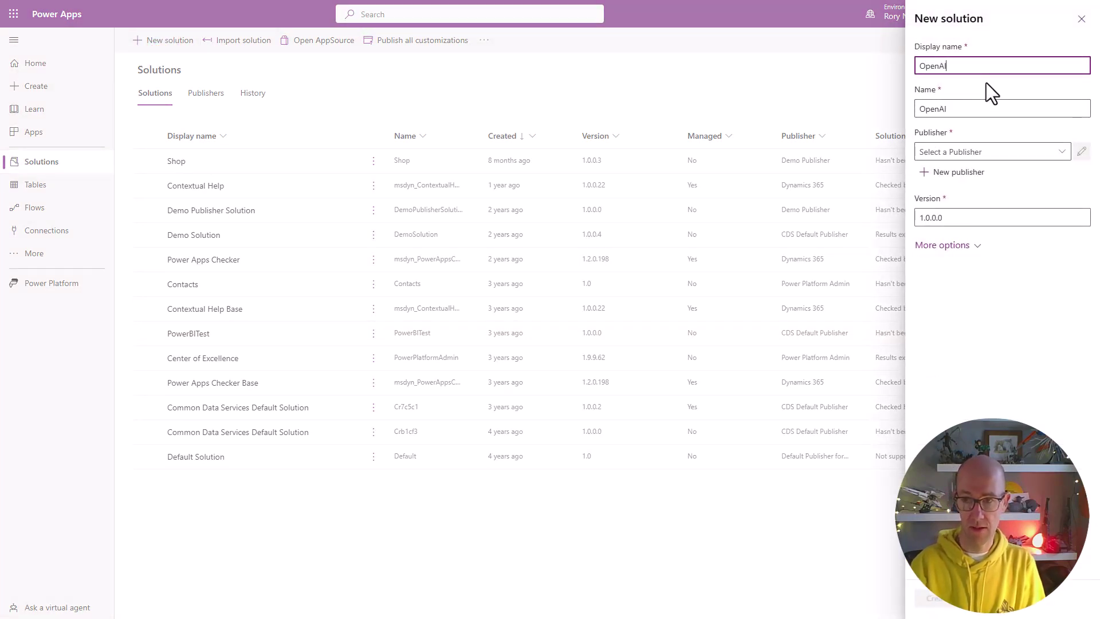
{"action": "type", "text": "Demo"}
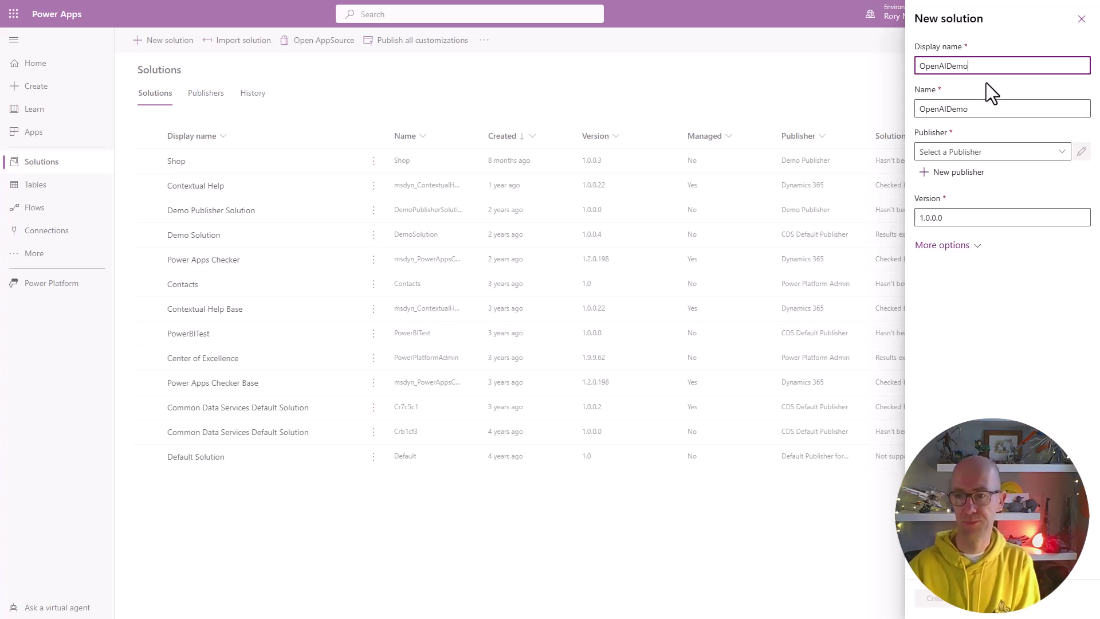
{"action": "left_click", "coordinate": [1058, 153]}
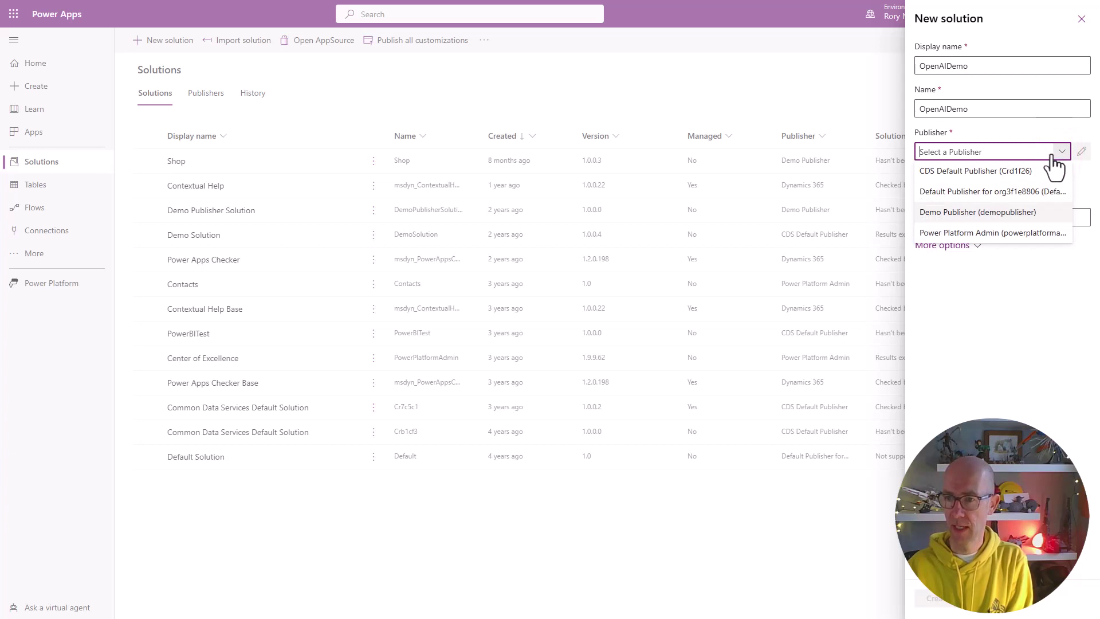
{"action": "left_click", "coordinate": [944, 212]}
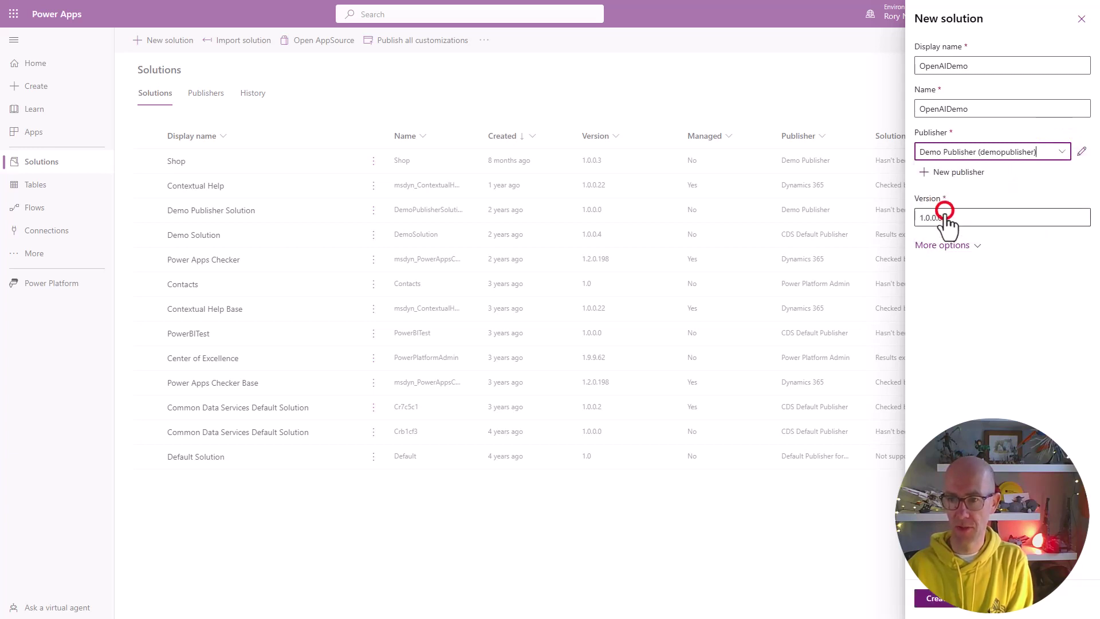
{"action": "left_click", "coordinate": [940, 600]}
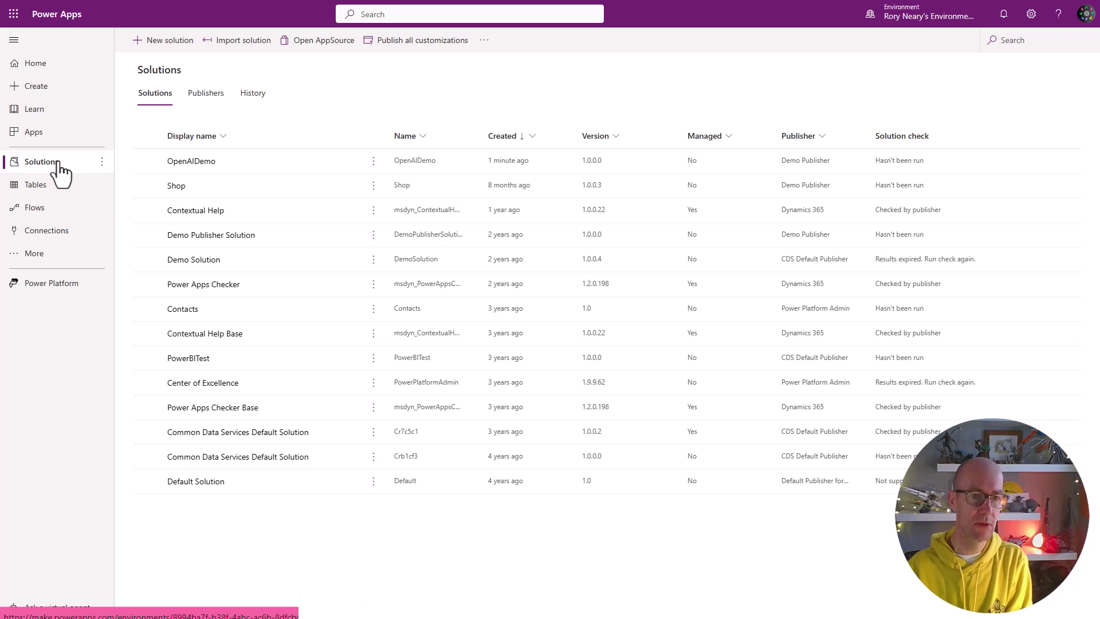
{"action": "left_click", "coordinate": [59, 162]}
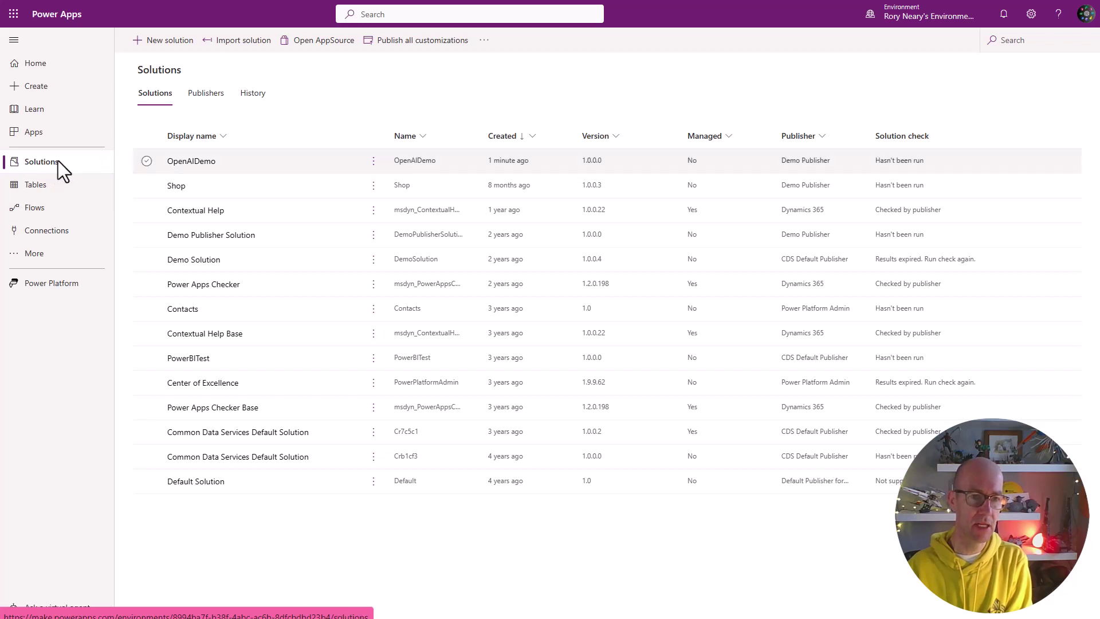
- Start a new connection for the OpenAI (Independent Publisher) connector, searching the connectors for "openai"
{"action": "left_click", "coordinate": [54, 230]}
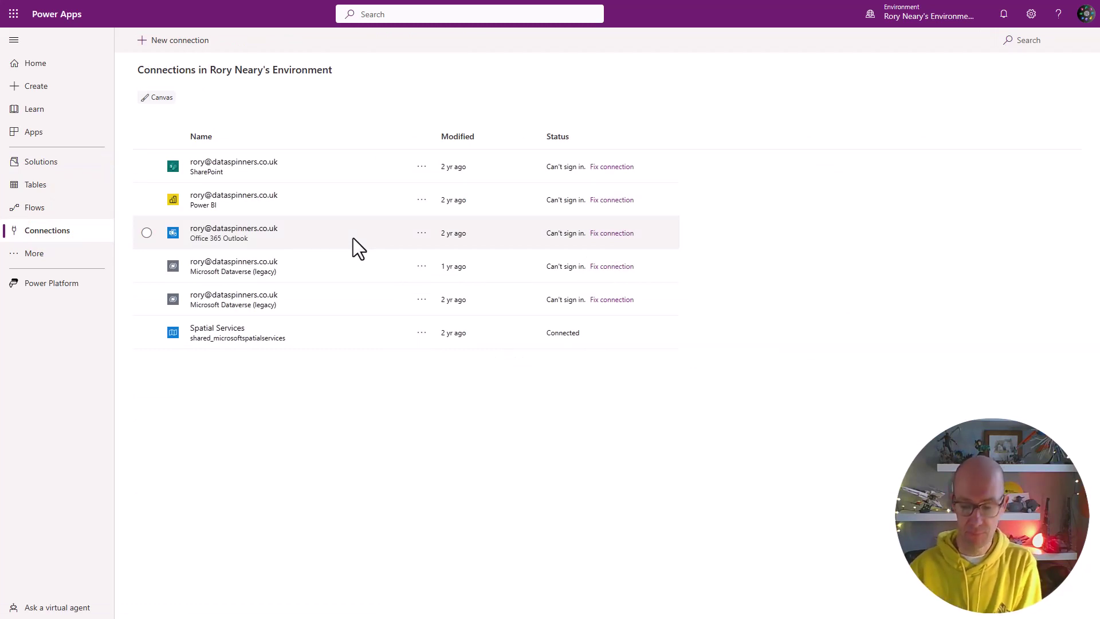
{"action": "left_click", "coordinate": [168, 38]}
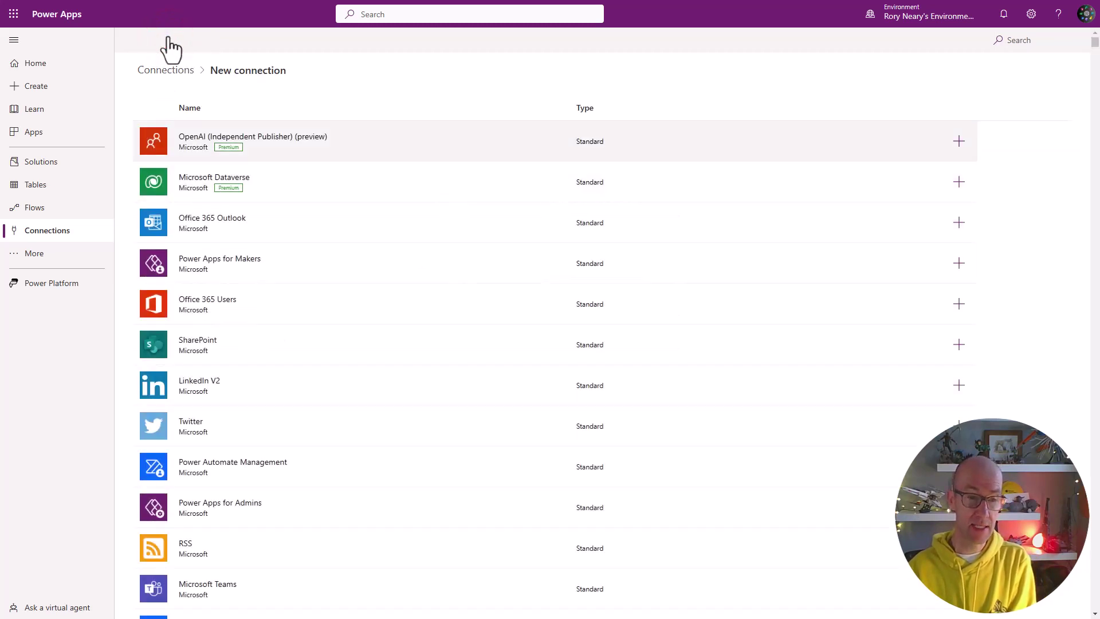
{"action": "left_click", "coordinate": [1029, 39]}
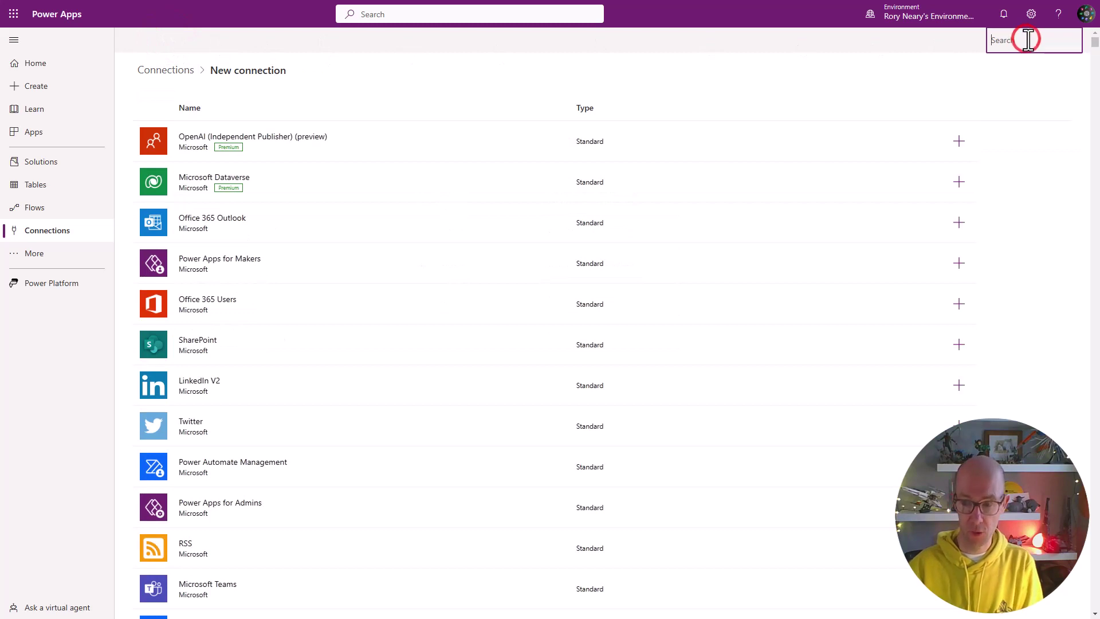
{"action": "type", "text": "open"}
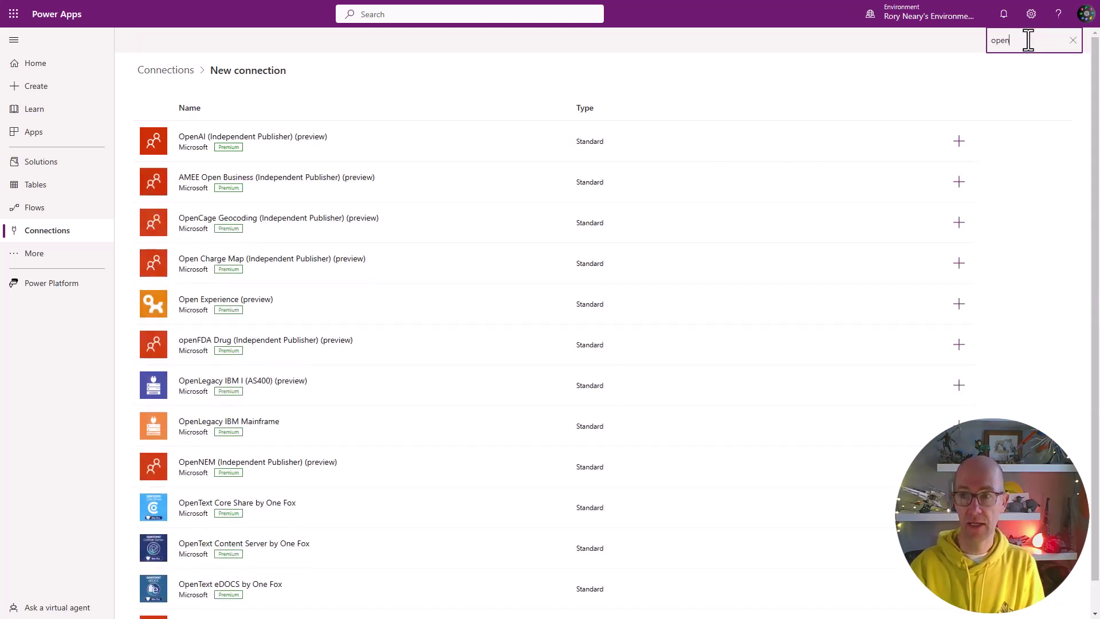
{"action": "type", "text": "ai"}
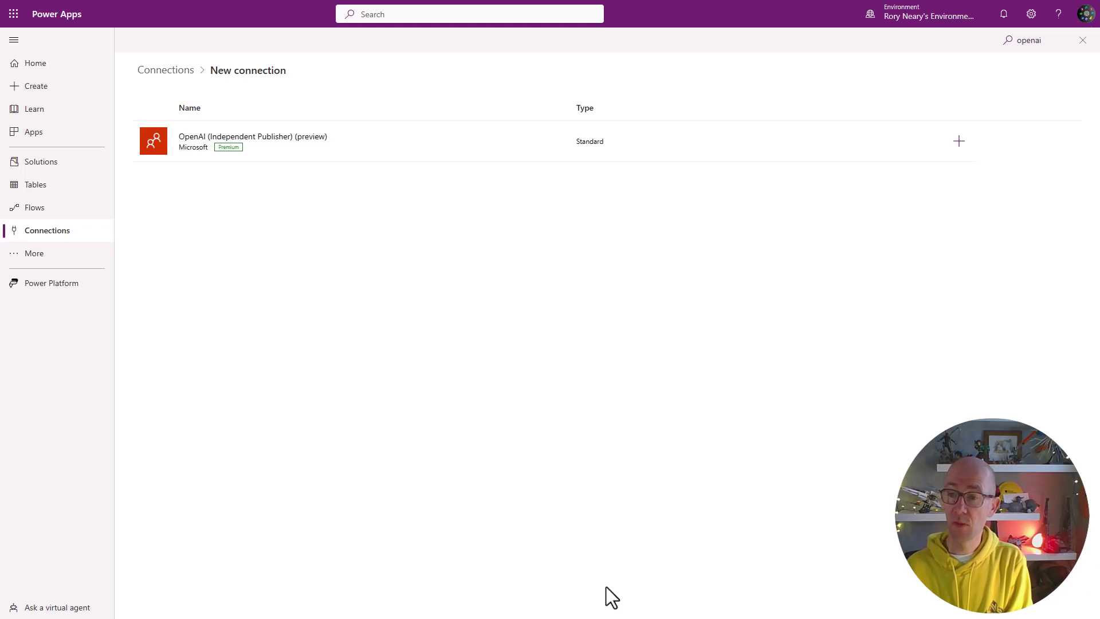
{"action": "left_click", "coordinate": [960, 142]}
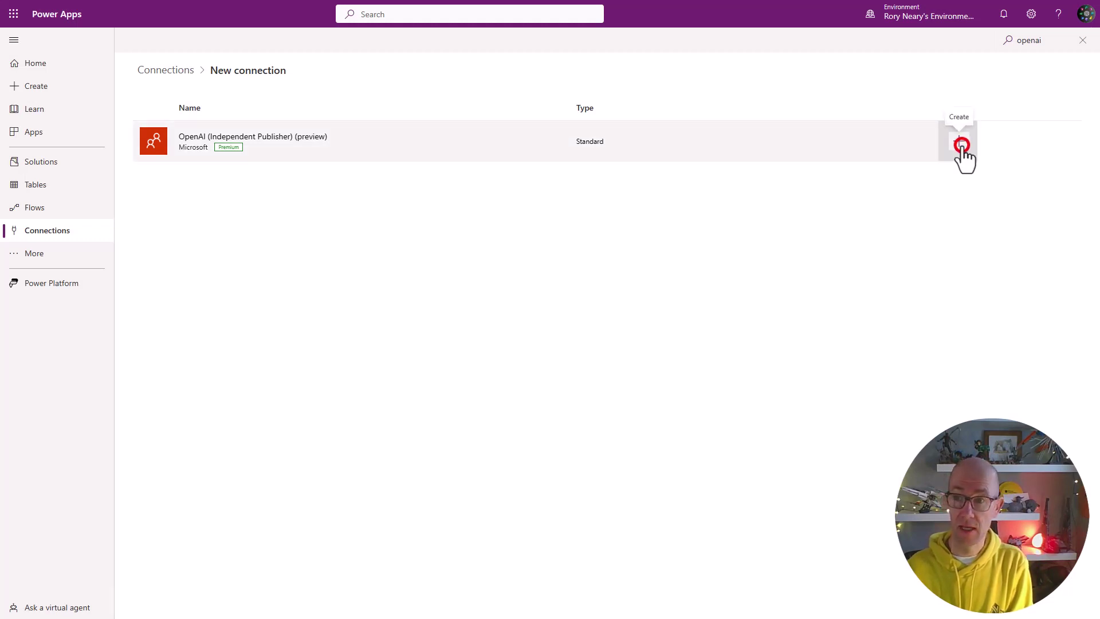
- Enter "Bearer " followed by the copied API key in the connection's API Key field, then accept the terms and create the connection
{"action": "left_click", "coordinate": [602, 151]}
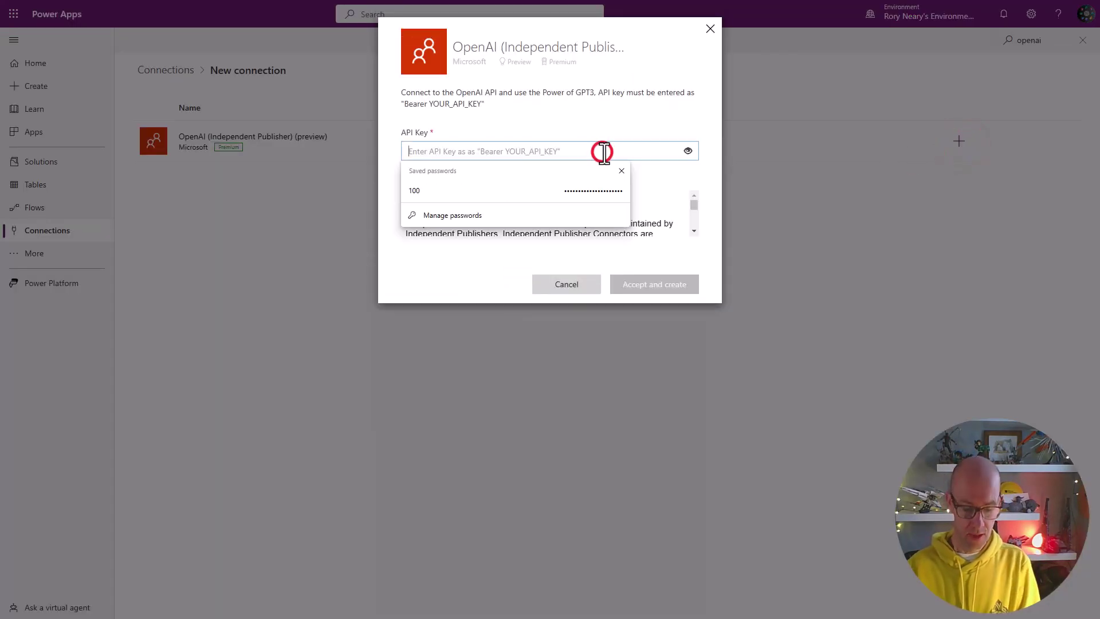
{"action": "type", "text": "Beare"}
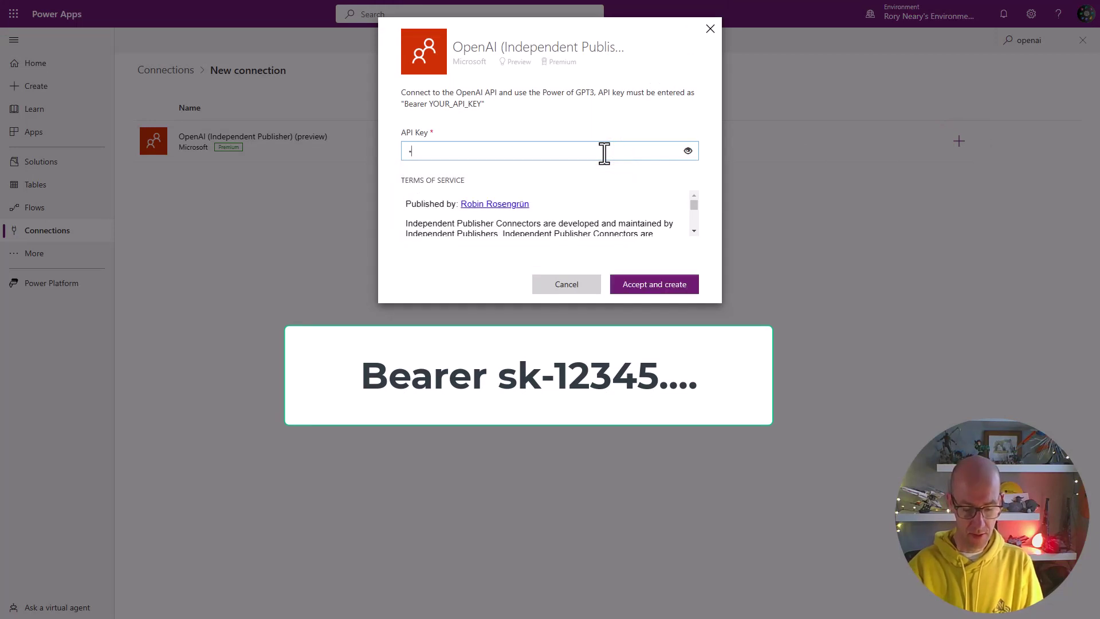
{"action": "type", "text": "r"}
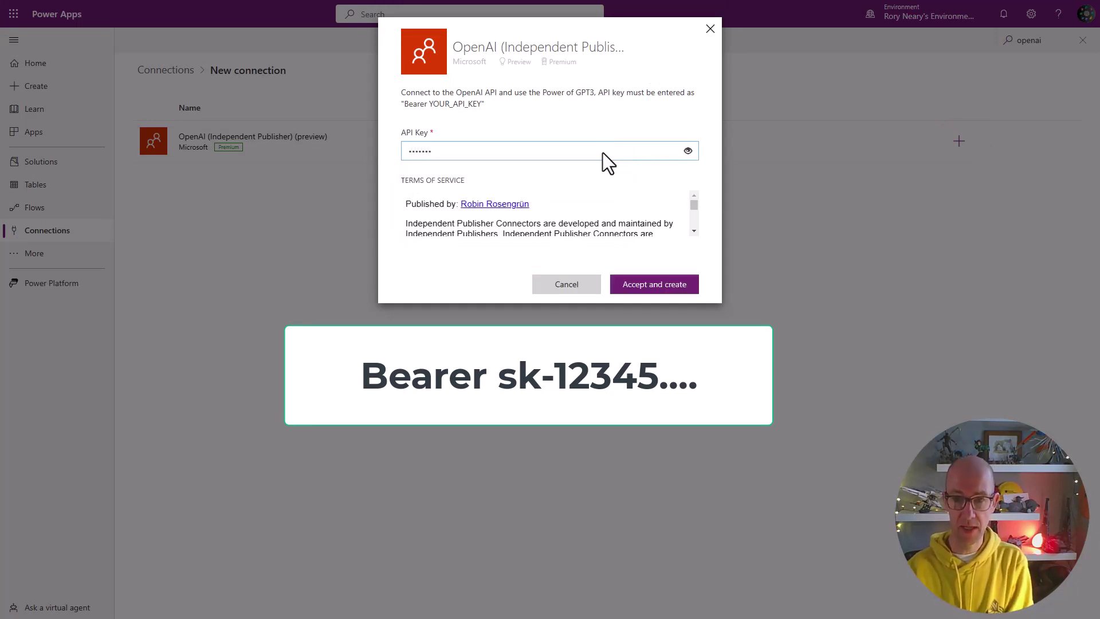
{"action": "left_click", "coordinate": [688, 151]}
{"action": "left_click", "coordinate": [639, 144]}
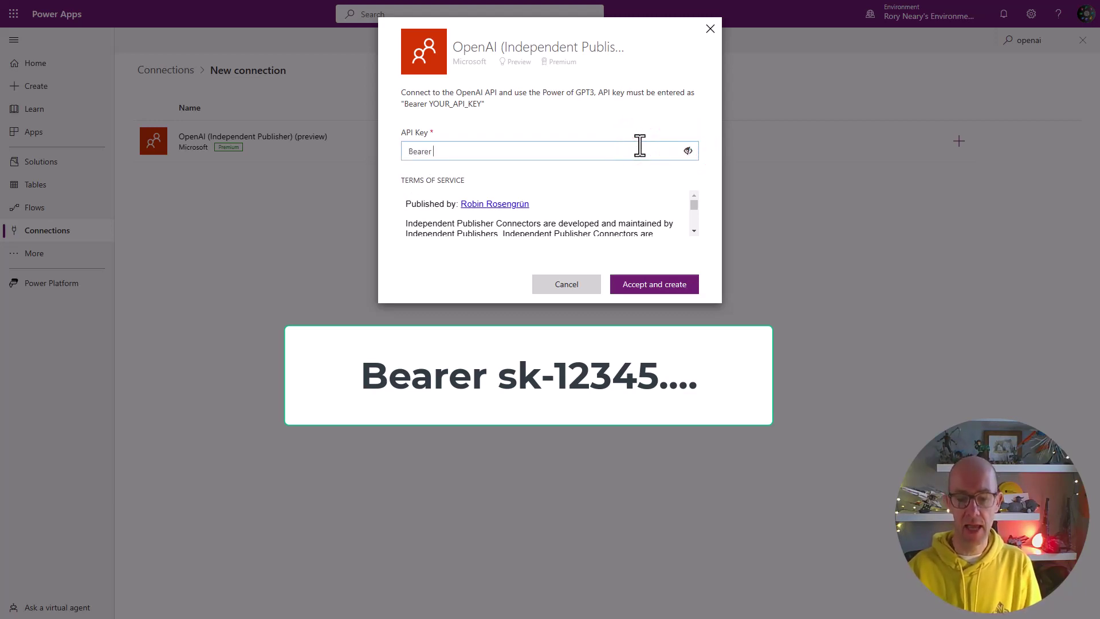
{"action": "key", "text": "ctrl+v"}
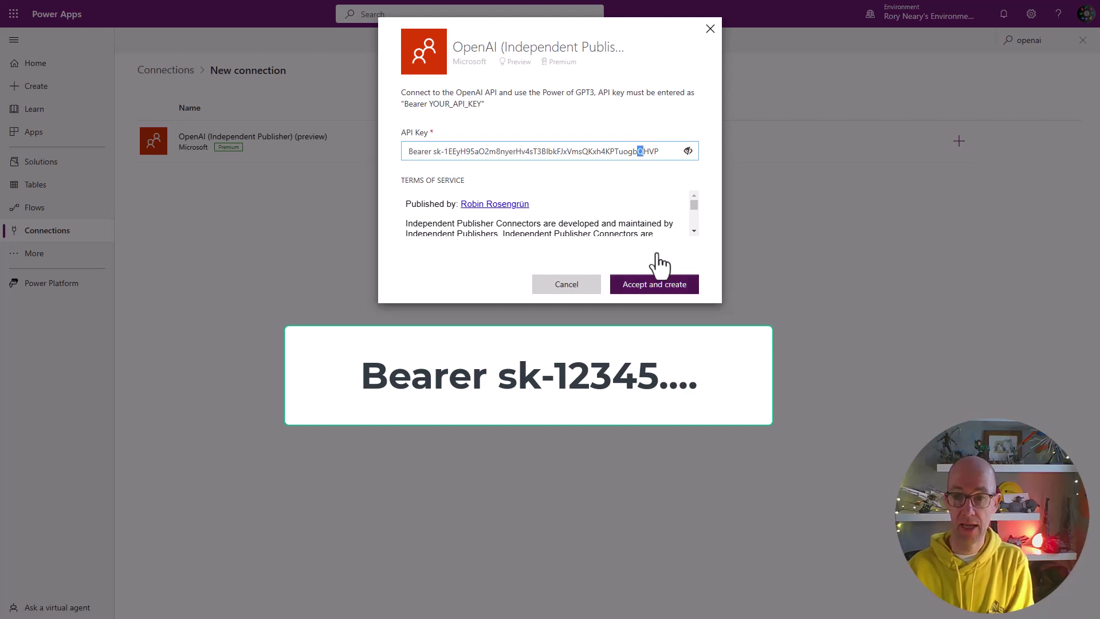
{"action": "left_click", "coordinate": [664, 284]}
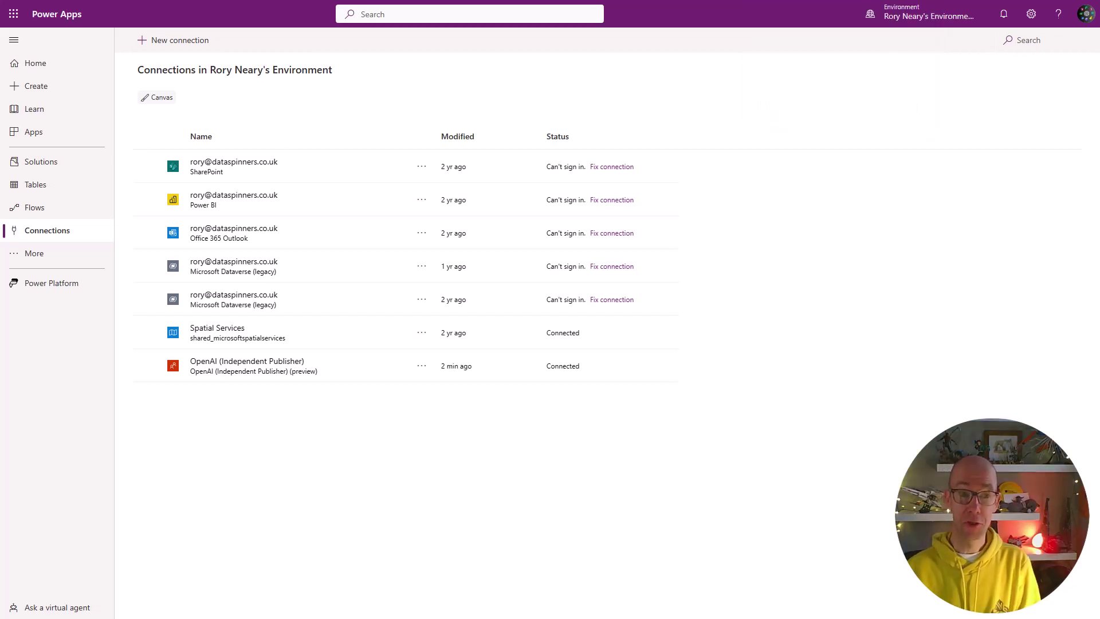
- Open the OpenAIDemo solution and start a new connection reference with the display name crOpenAI
{"action": "left_click", "coordinate": [41, 161]}
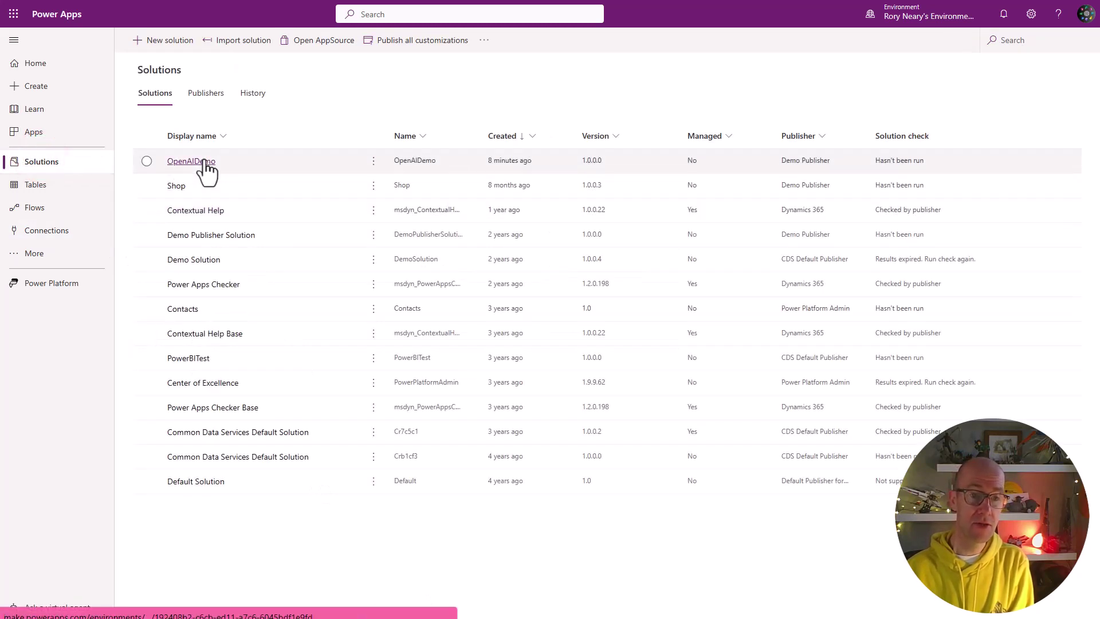
{"action": "left_click", "coordinate": [204, 161]}
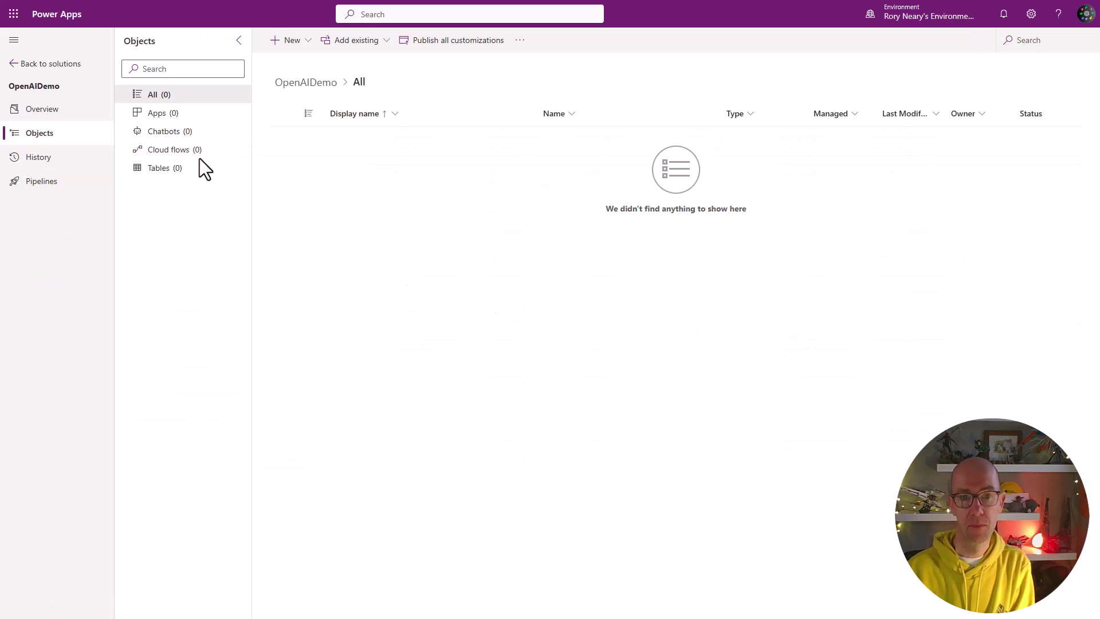
{"action": "left_click", "coordinate": [306, 40]}
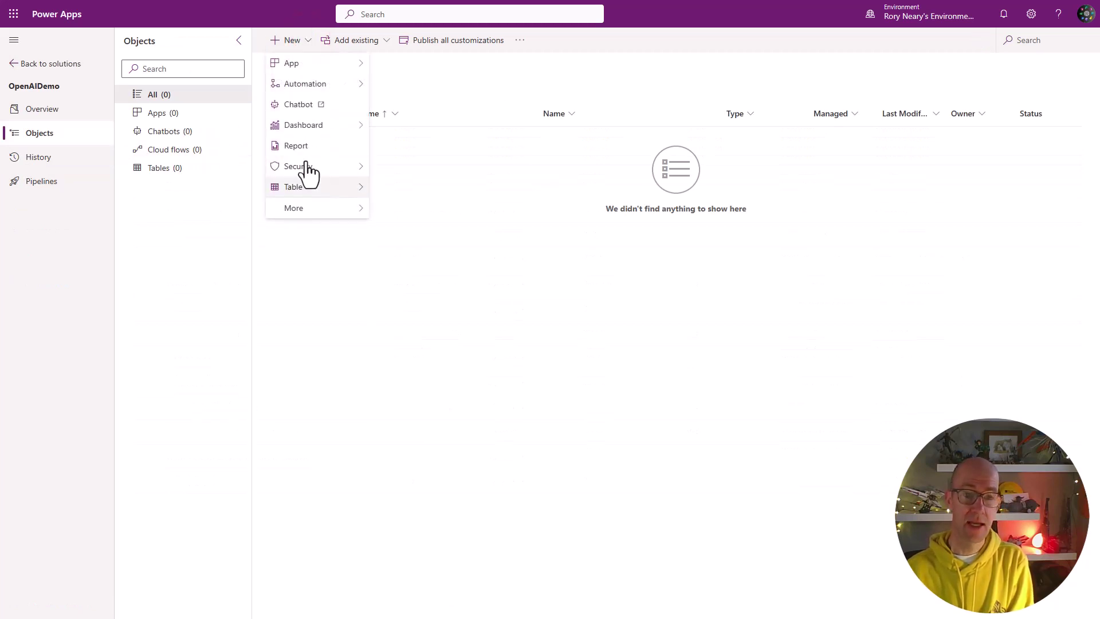
{"action": "mouse_move", "coordinate": [306, 215]}
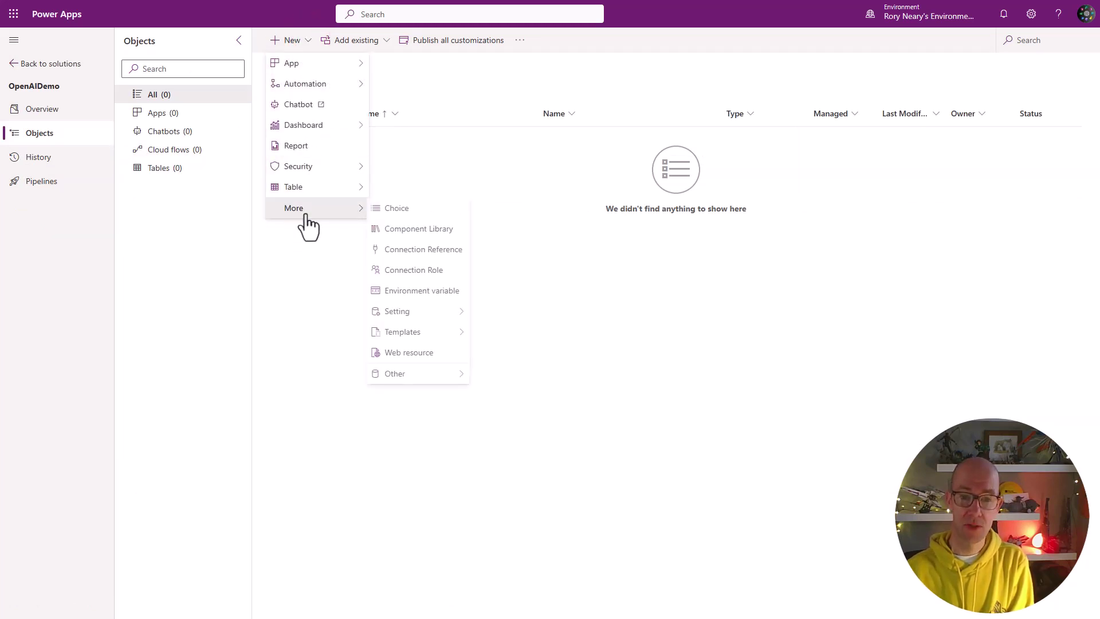
{"action": "left_click", "coordinate": [437, 248]}
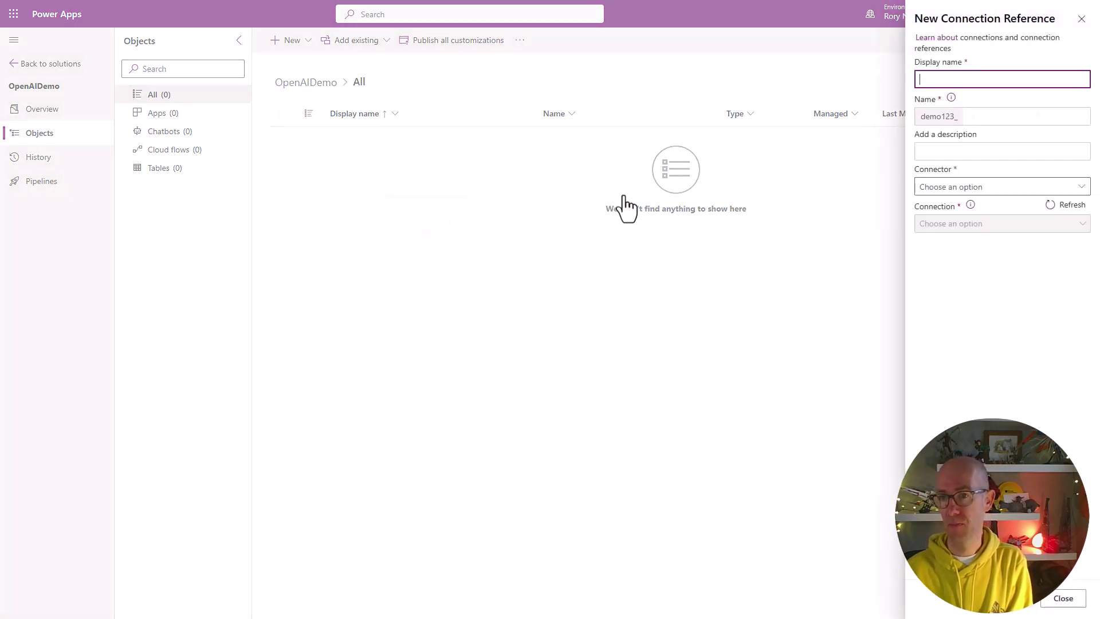
{"action": "type", "text": "OpenA"}
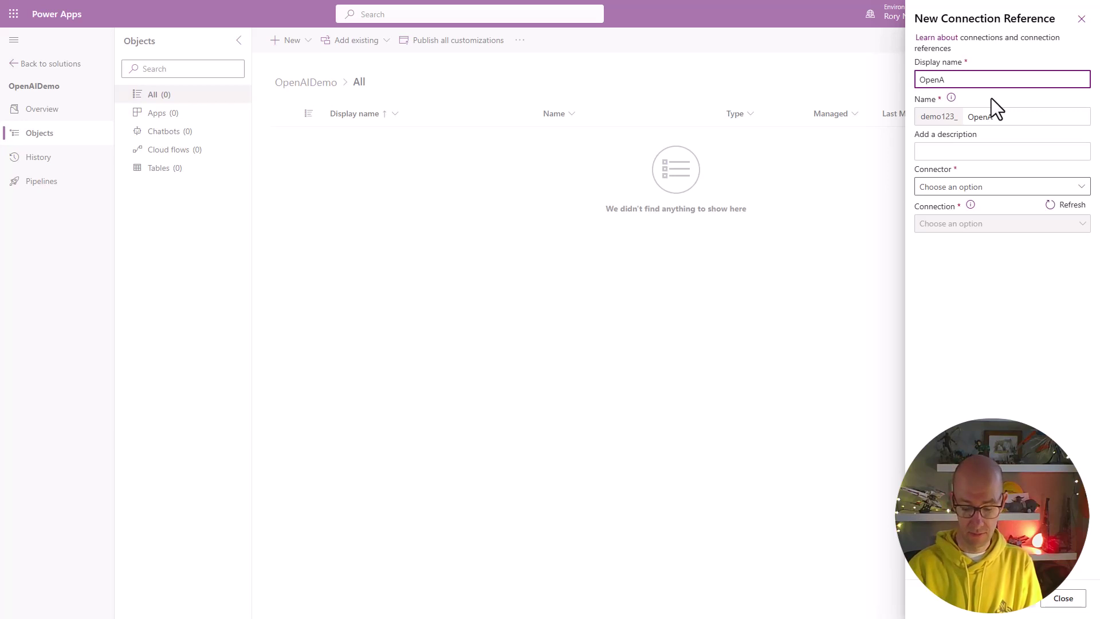
{"action": "type", "text": "cr"}
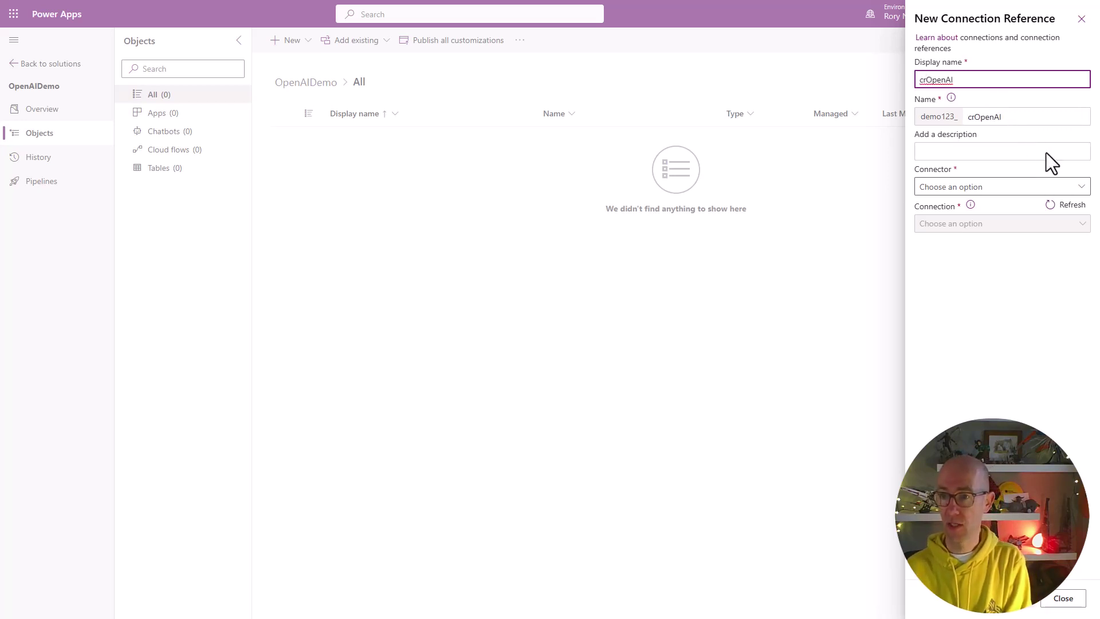
- Choose the OpenAI (Independent Publisher) connector and its existing connection for the reference, then create it
{"action": "left_click", "coordinate": [1082, 189]}
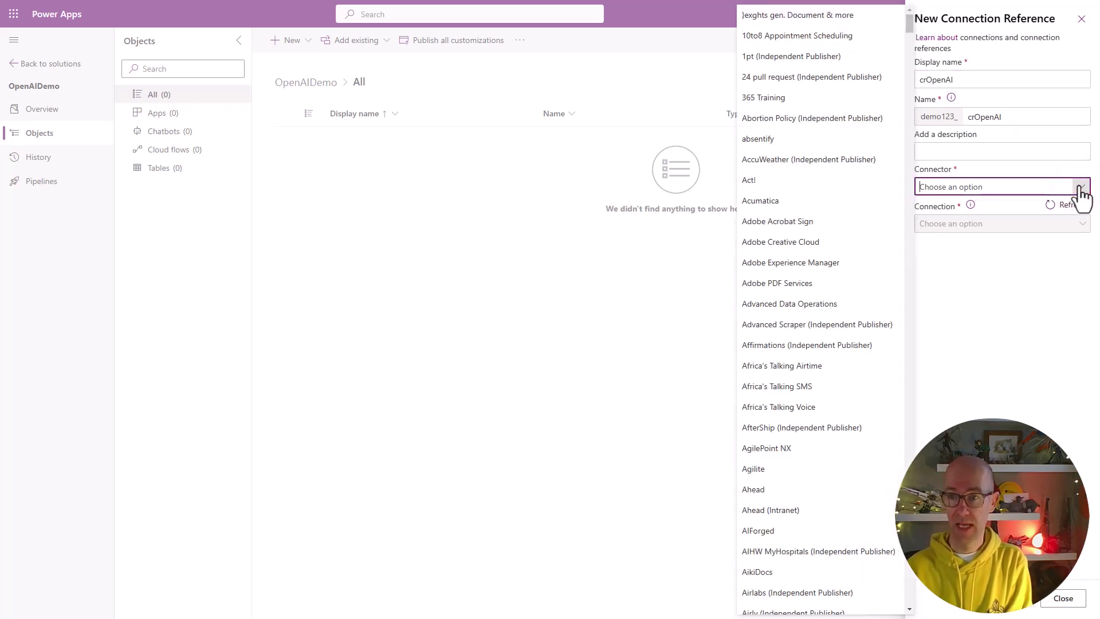
{"action": "left_click", "coordinate": [1038, 179]}
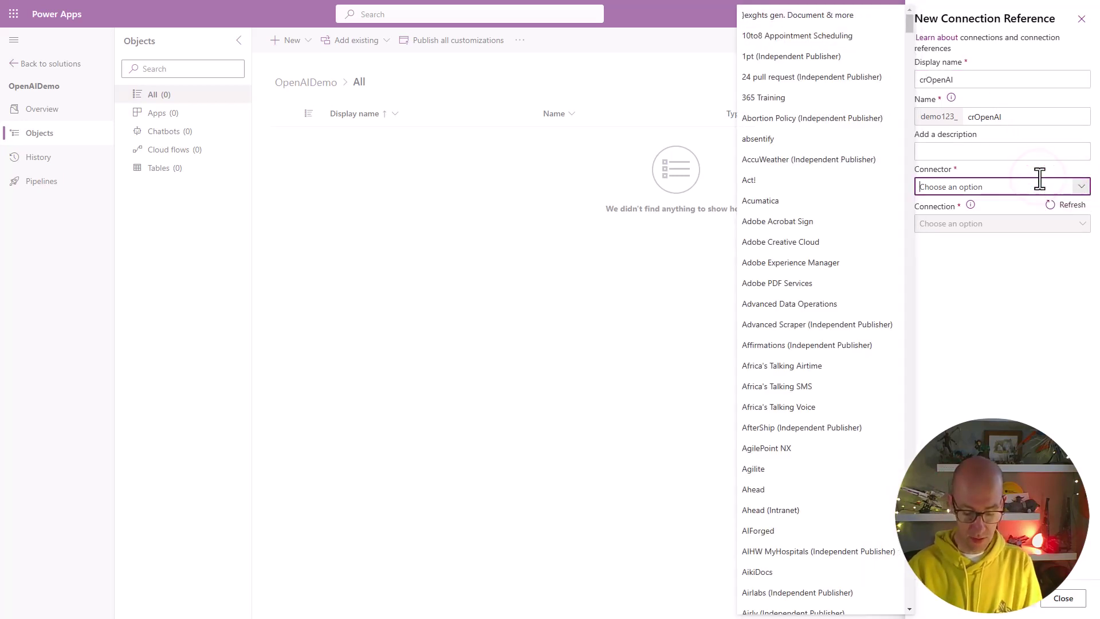
{"action": "type", "text": "OpenAI"}
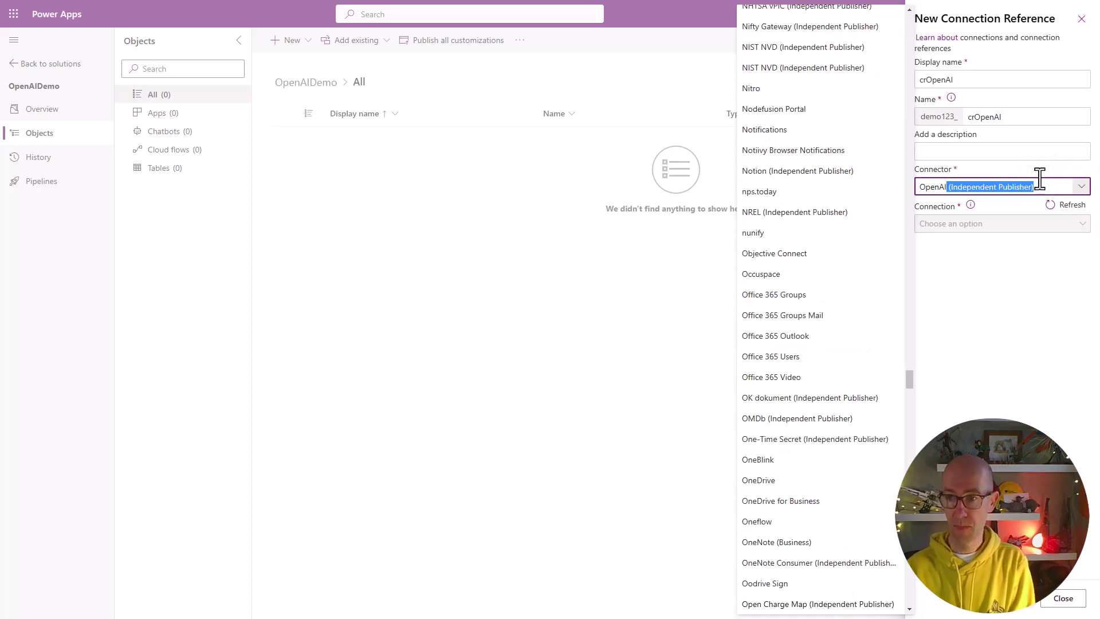
{"action": "left_click", "coordinate": [1070, 186]}
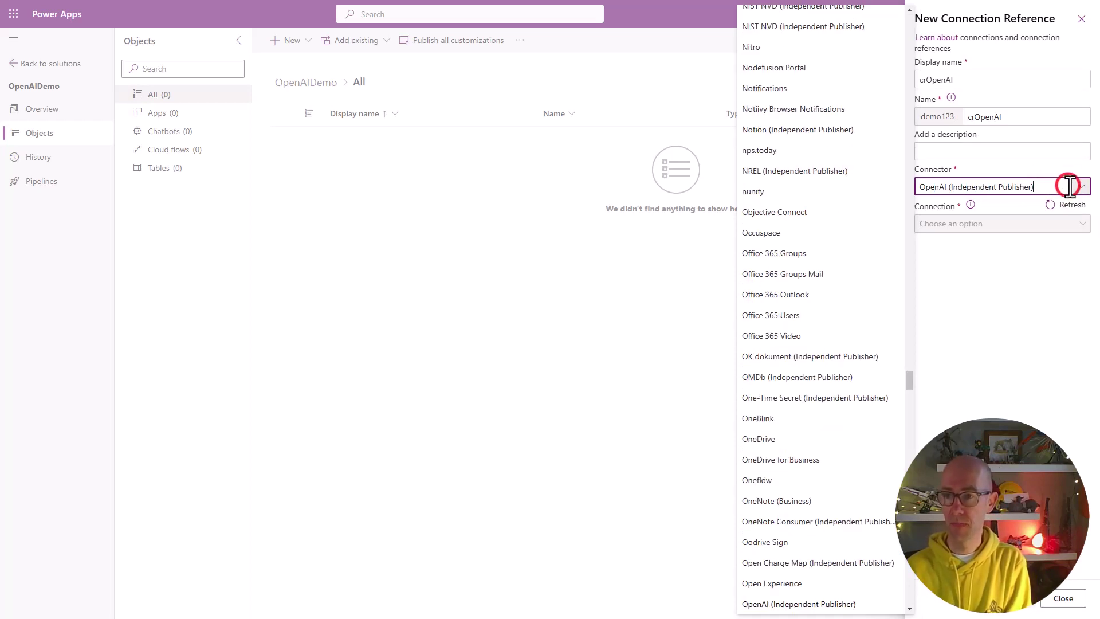
{"action": "left_click", "coordinate": [1069, 212]}
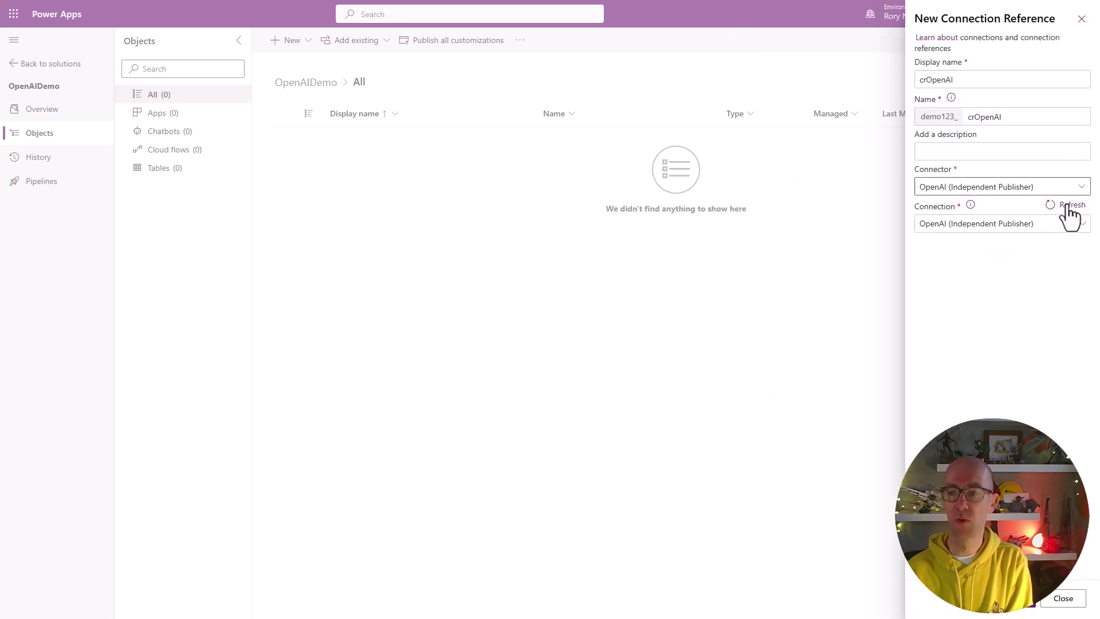
{"action": "left_click", "coordinate": [1066, 223]}
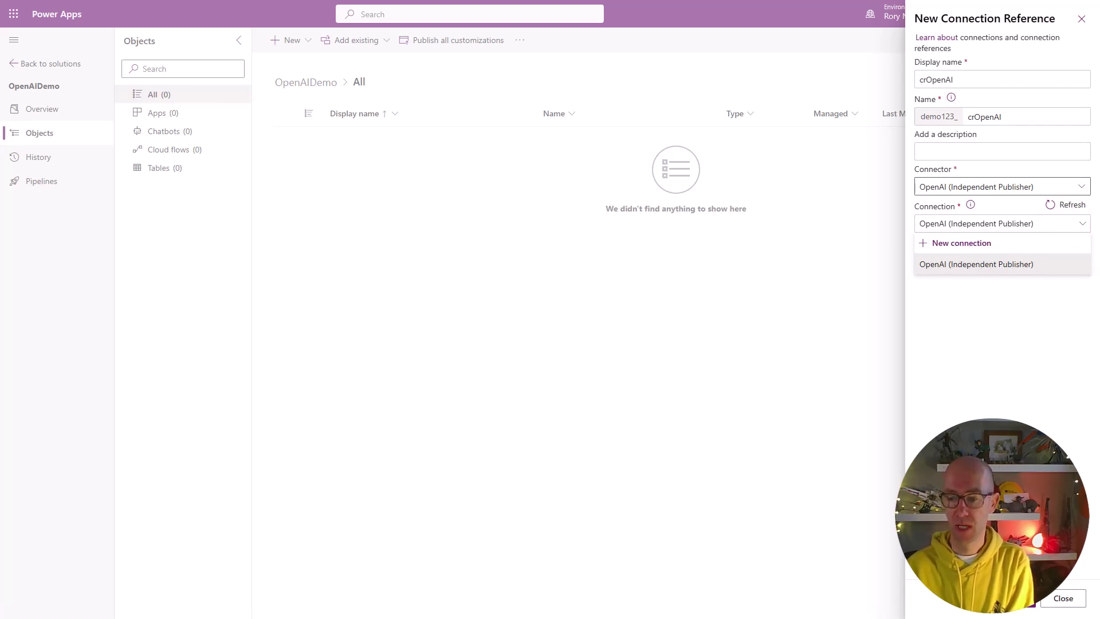
{"action": "left_click", "coordinate": [1018, 602]}
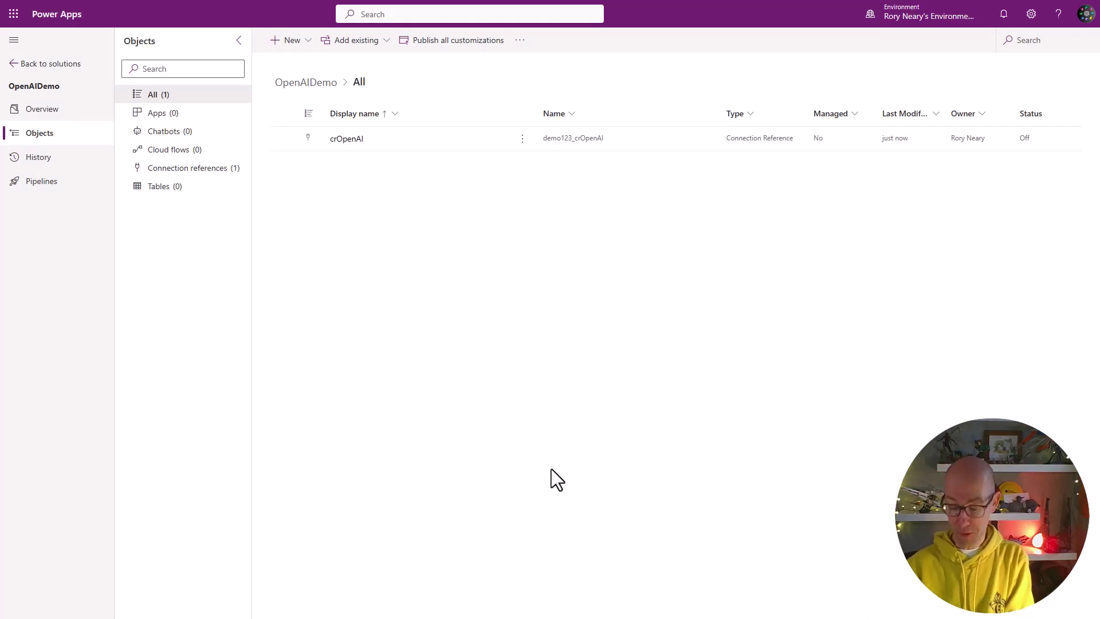
- Create a blank canvas app named OpenAIChatGPT in Tablet format within the OpenAIDemo solution
{"action": "left_click", "coordinate": [190, 113]}
{"action": "left_click", "coordinate": [304, 32]}
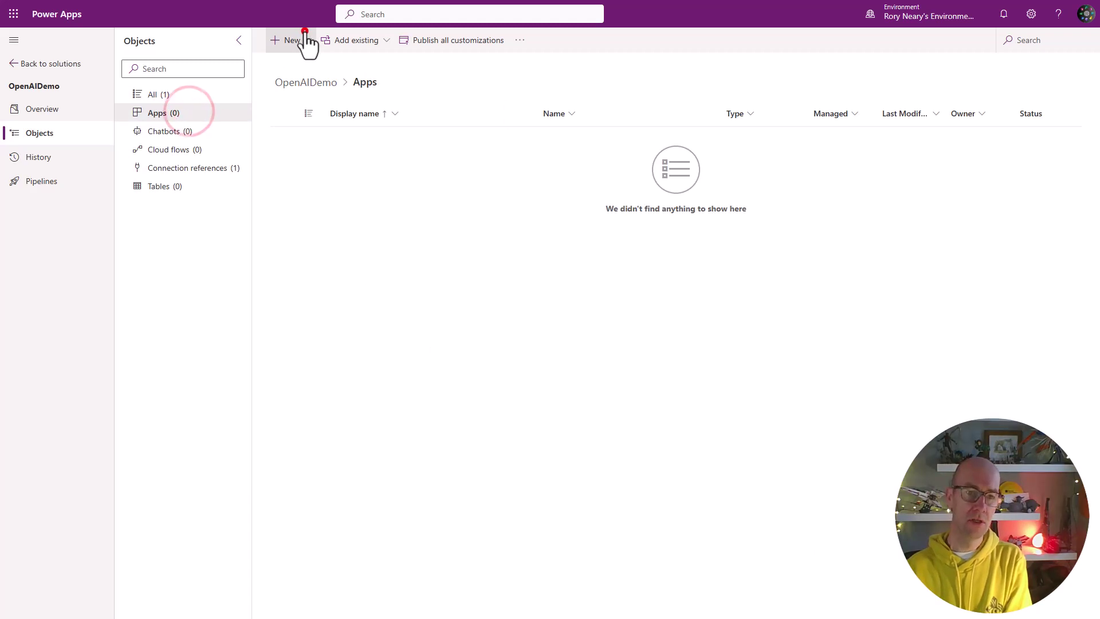
{"action": "left_click", "coordinate": [323, 64]}
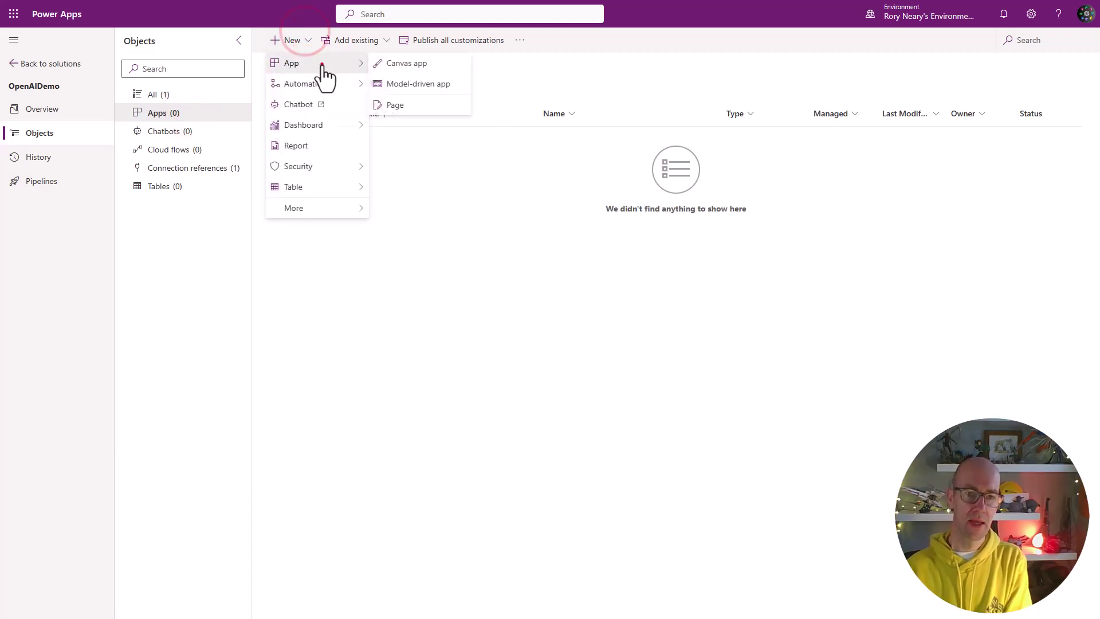
{"action": "left_click", "coordinate": [407, 63]}
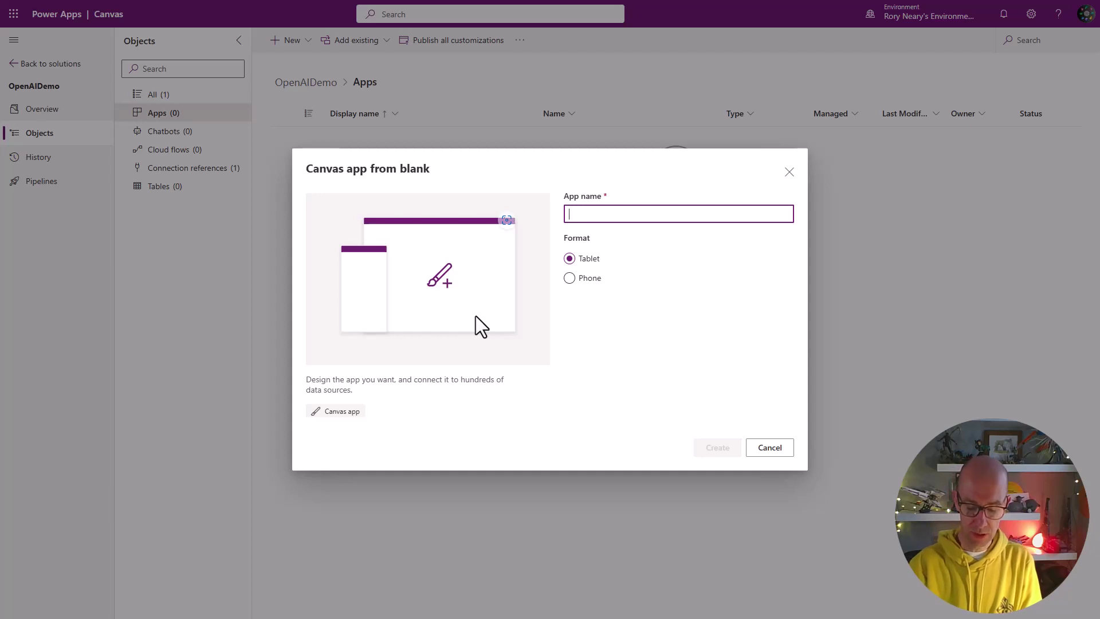
{"action": "type", "text": "OpenA"}
{"action": "key", "text": "BackSpace"}
{"action": "key", "text": "BackSpace"}
{"action": "key", "text": "BackSpace"}
{"action": "key", "text": "BackSpace"}
{"action": "type", "text": "penA"}
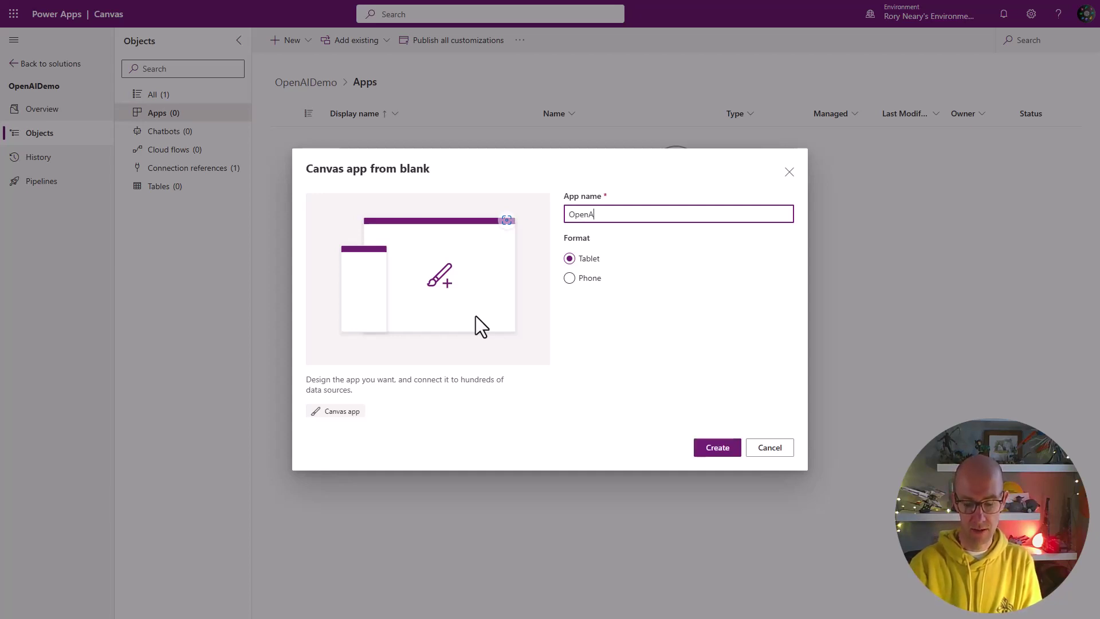
{"action": "type", "text": "ICha"}
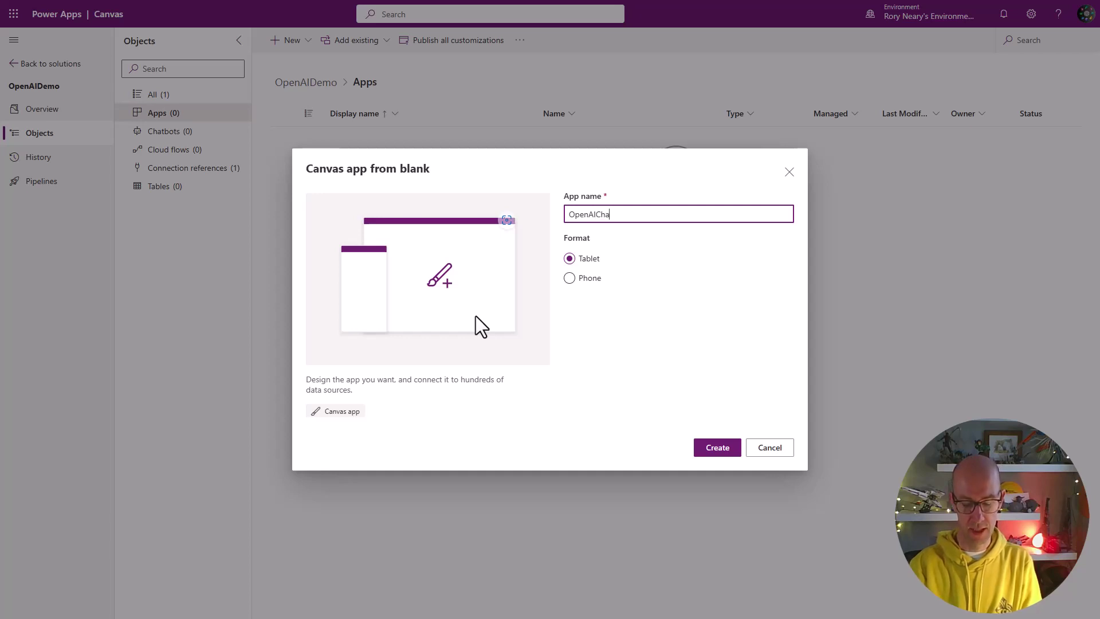
{"action": "type", "text": "tGPT"}
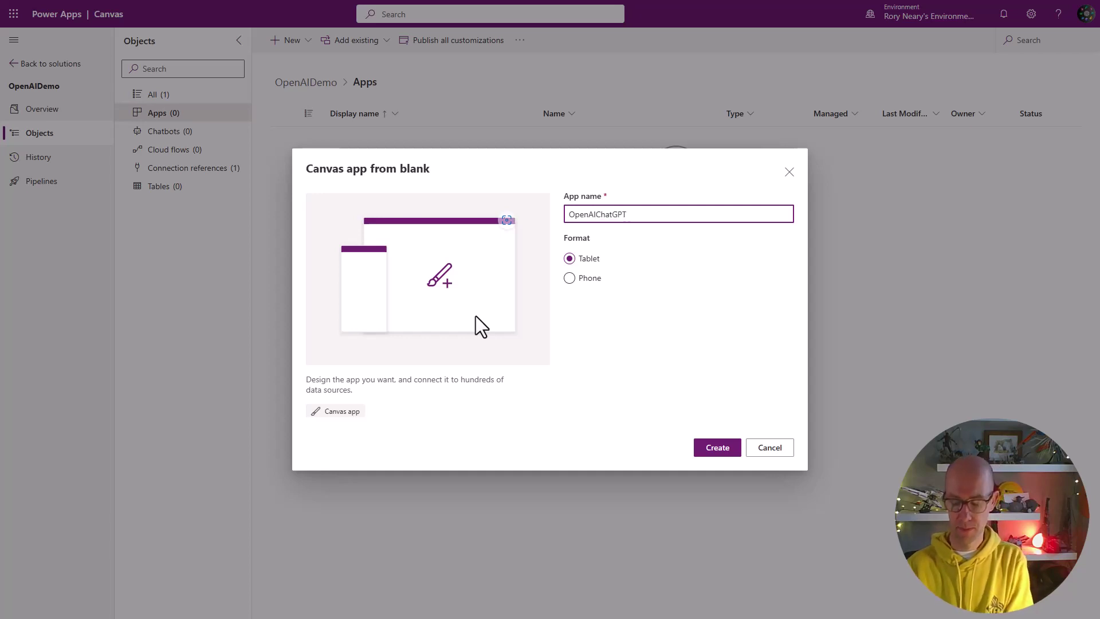
{"action": "left_click", "coordinate": [717, 448]}
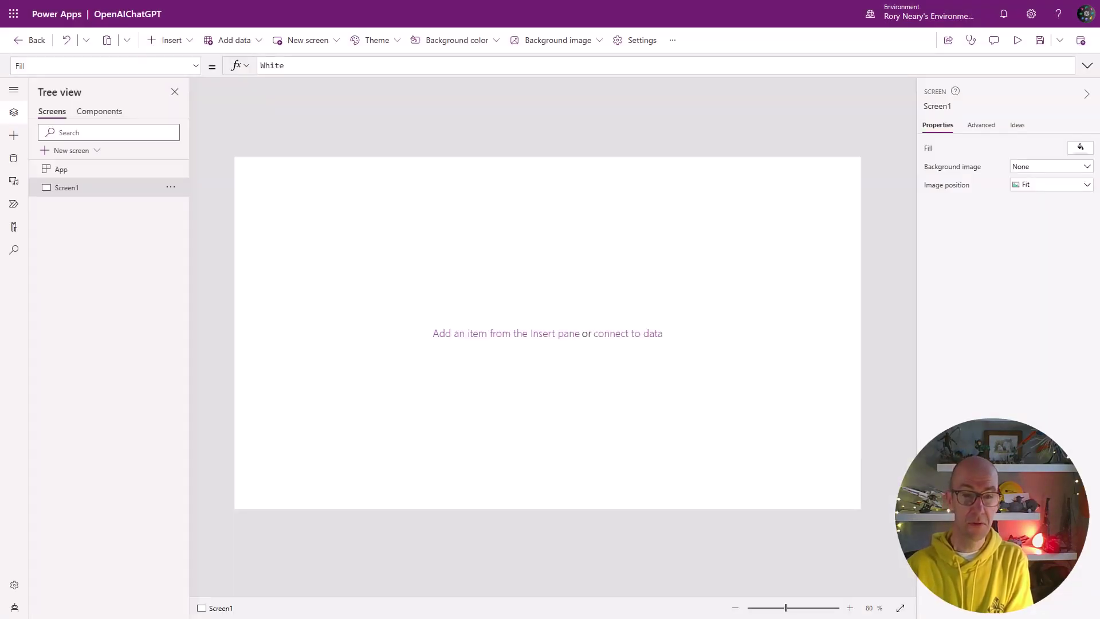
- Apply the Rose theme to the app
{"action": "left_click", "coordinate": [392, 46]}
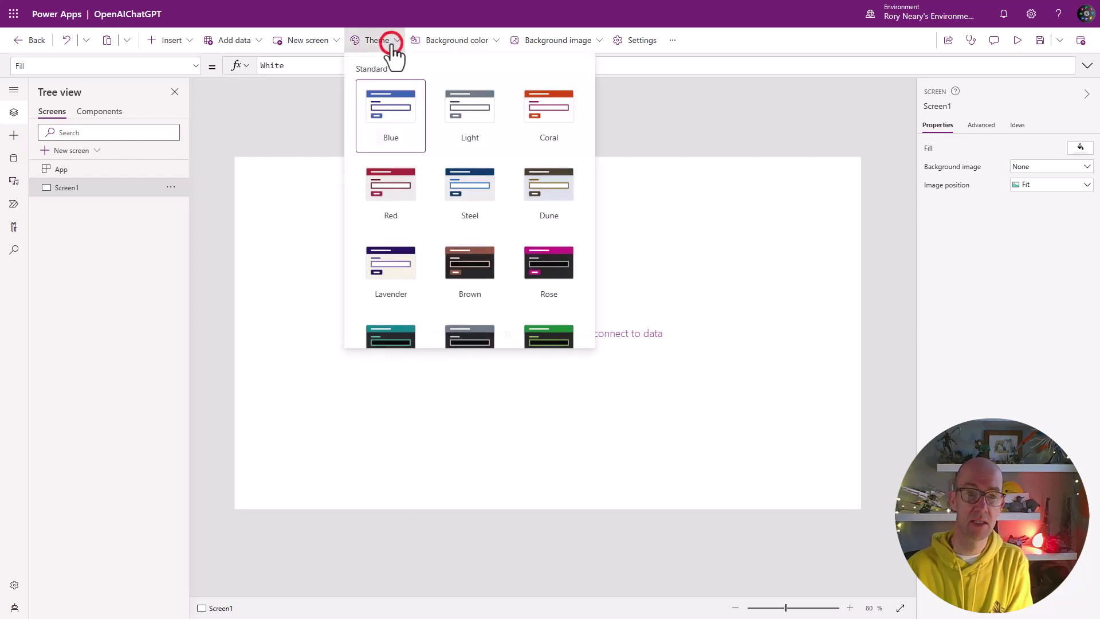
{"action": "left_click", "coordinate": [539, 271]}
{"action": "left_click", "coordinate": [679, 256]}
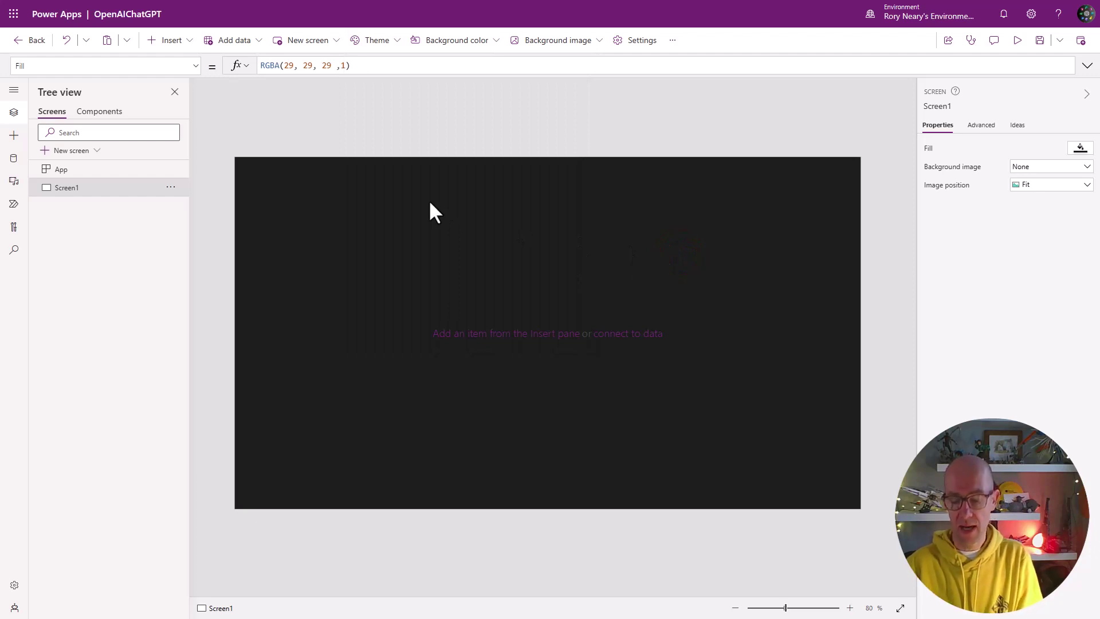
- Insert a text input on Screen1, finding it with a control search, and place it near the canvas's upper middle
{"action": "left_click", "coordinate": [172, 40]}
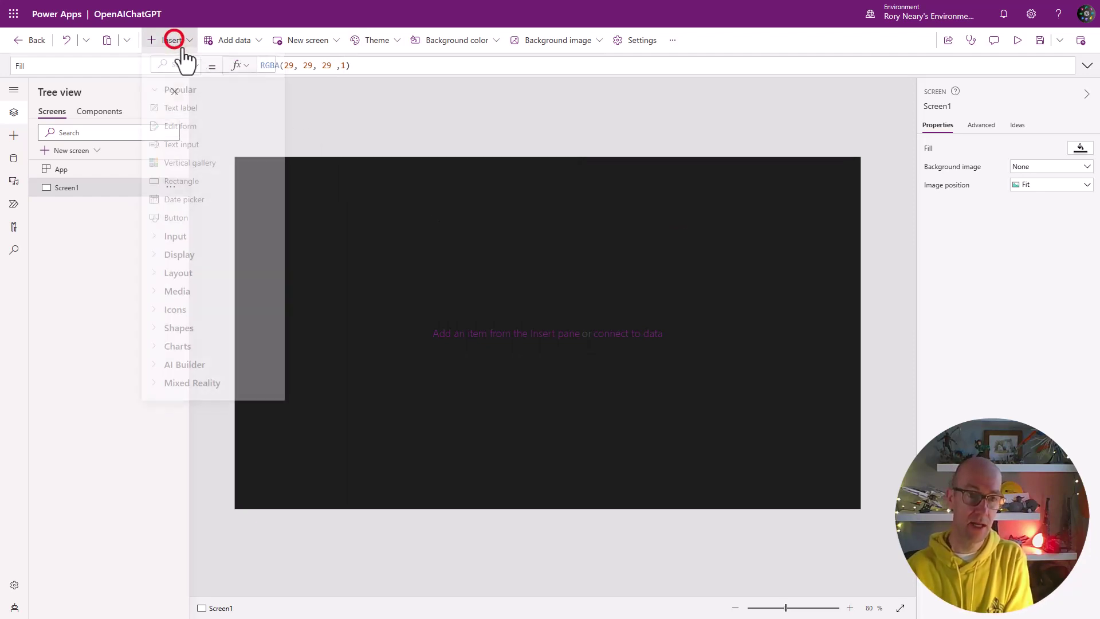
{"action": "type", "text": "inpu"}
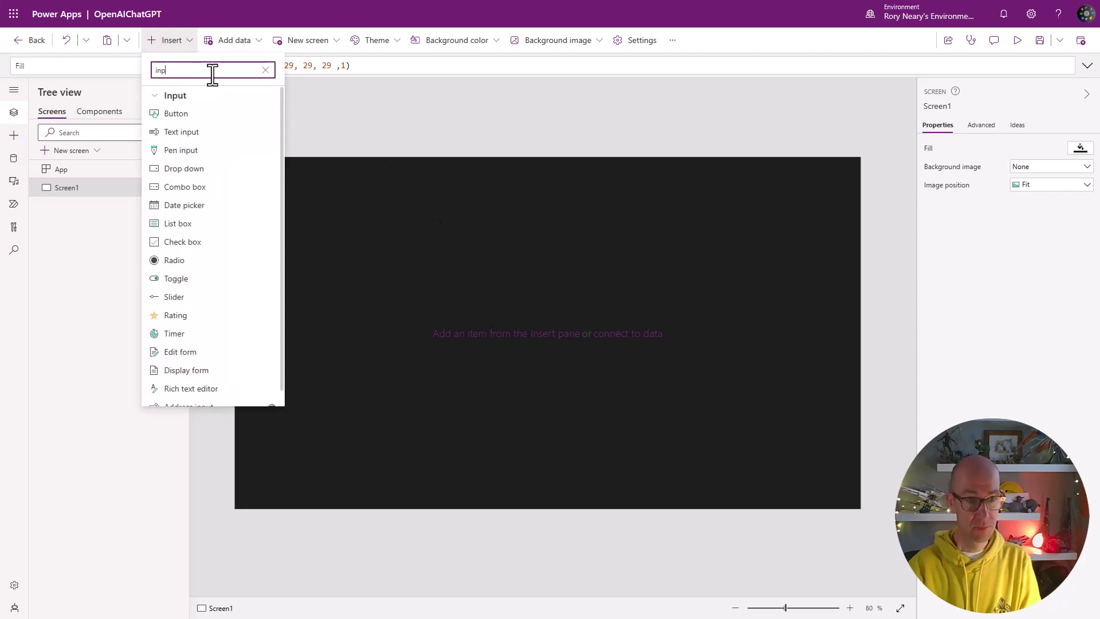
{"action": "left_click", "coordinate": [194, 133]}
{"action": "left_click_drag", "start_coordinate": [359, 182], "coordinate": [536, 190]}
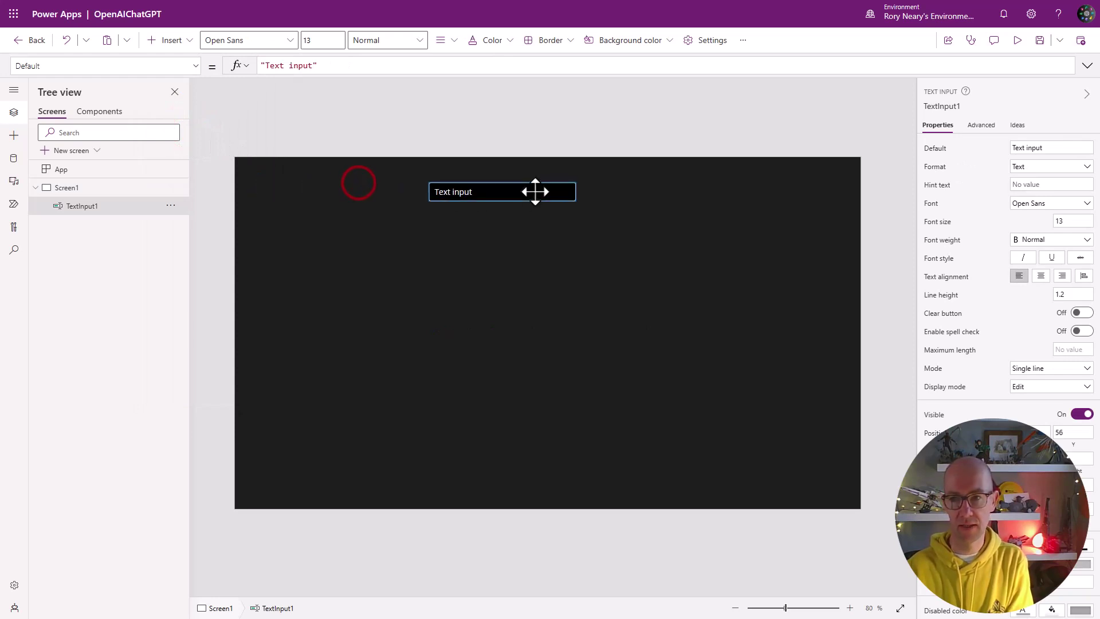
- Set the text input's default to "Why is the sky blue?" and centre it horizontally on the canvas at a Y position of about 80
{"action": "triple_click", "coordinate": [1059, 149]}
{"action": "type", "text": "Why is "}
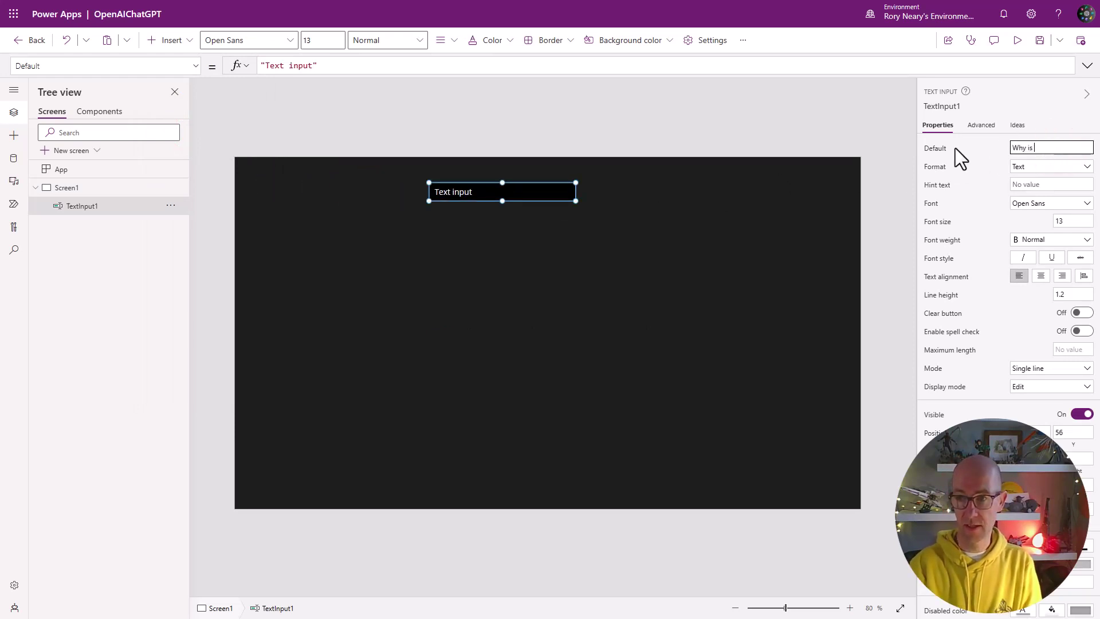
{"action": "type", "text": "the sky blue?"}
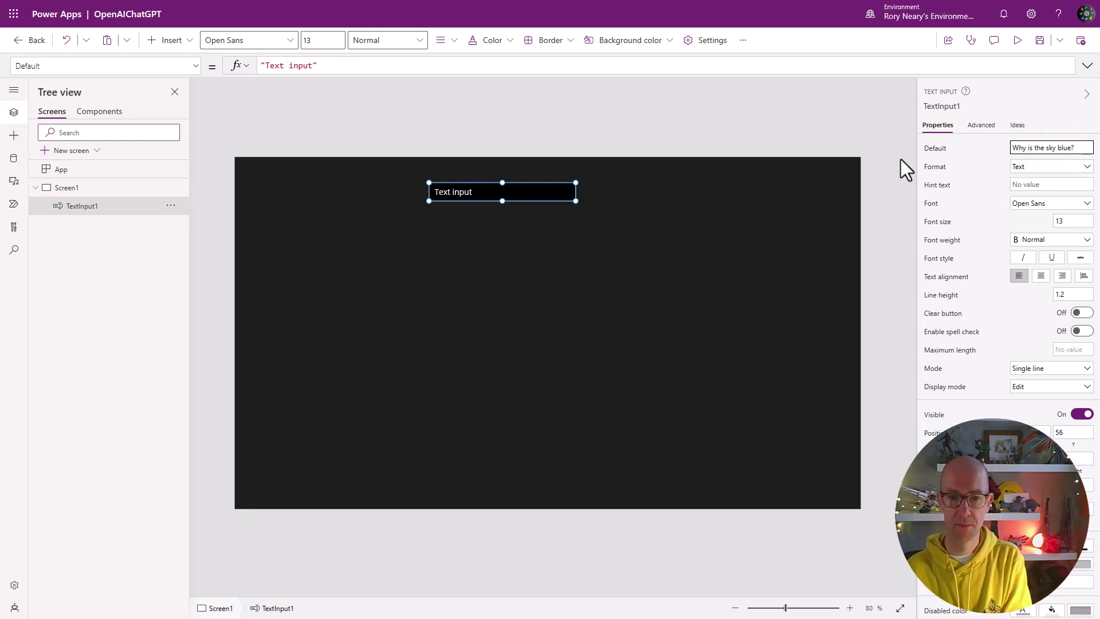
{"action": "left_click", "coordinate": [558, 226]}
{"action": "left_click_drag", "start_coordinate": [499, 184], "coordinate": [478, 184]}
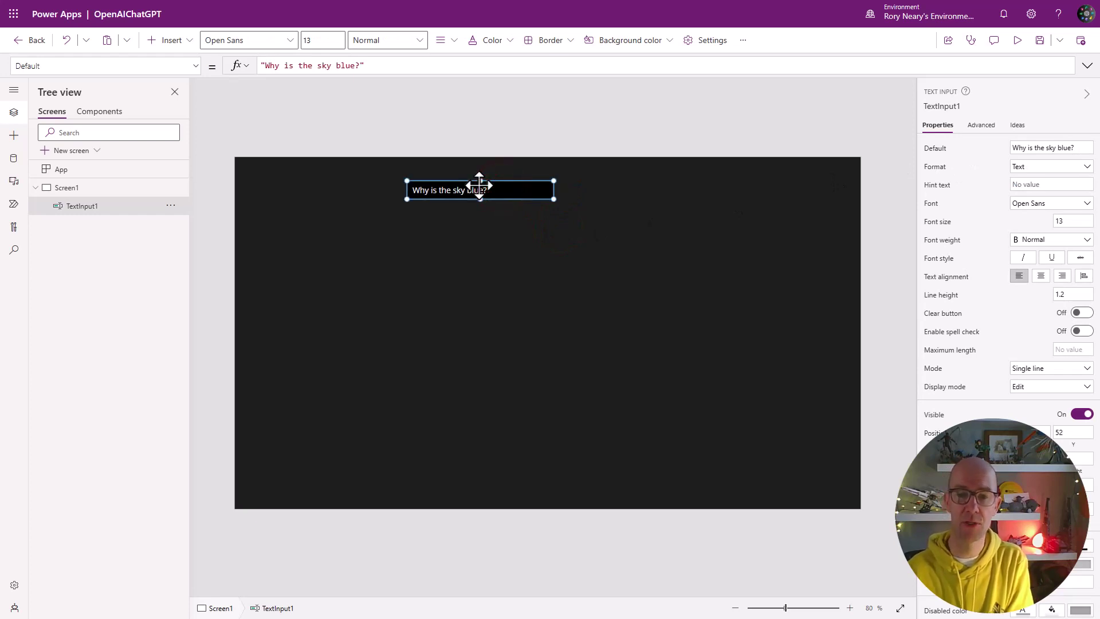
{"action": "left_click_drag", "start_coordinate": [508, 182], "coordinate": [563, 198]}
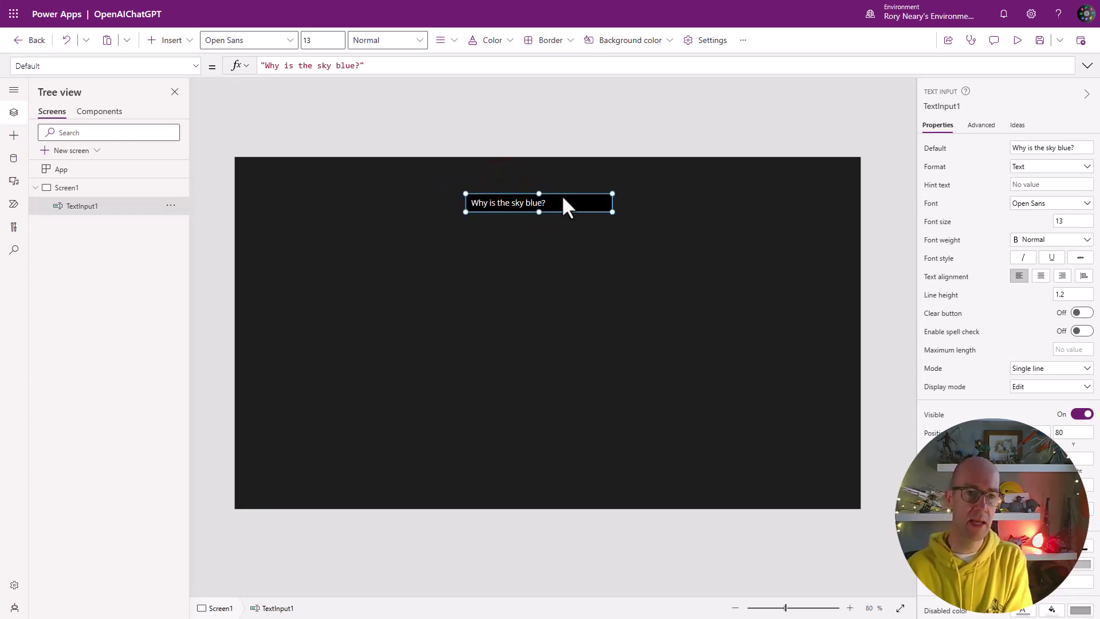
- Insert a button and centre it just below the text input, at about X 584, Y 152
{"action": "left_click", "coordinate": [184, 41]}
{"action": "left_click", "coordinate": [202, 223]}
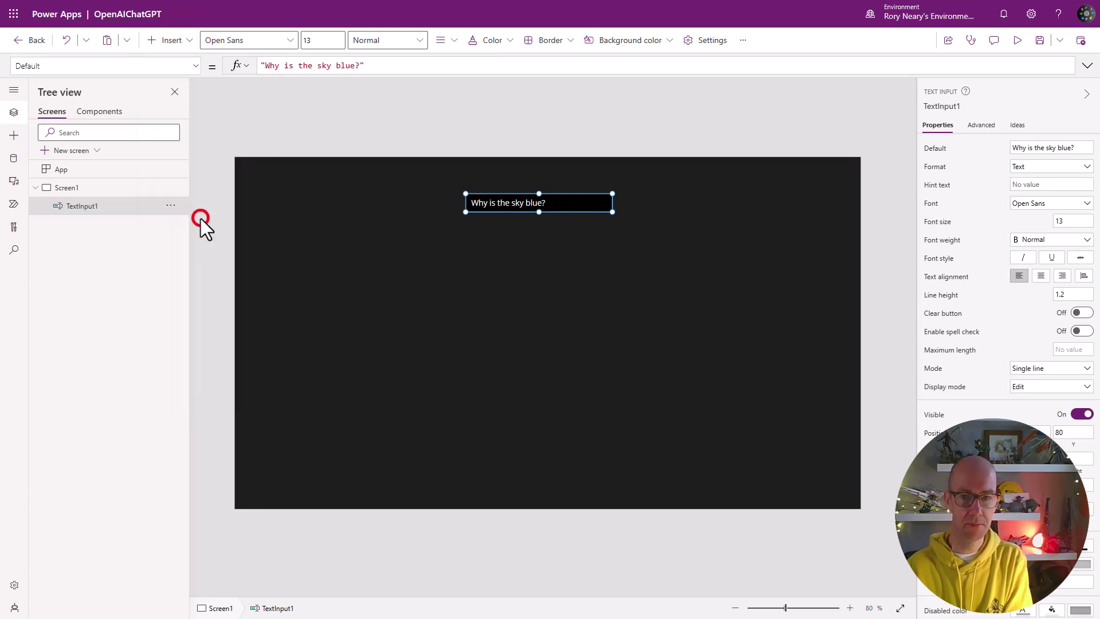
{"action": "left_click_drag", "start_coordinate": [297, 181], "coordinate": [548, 233]}
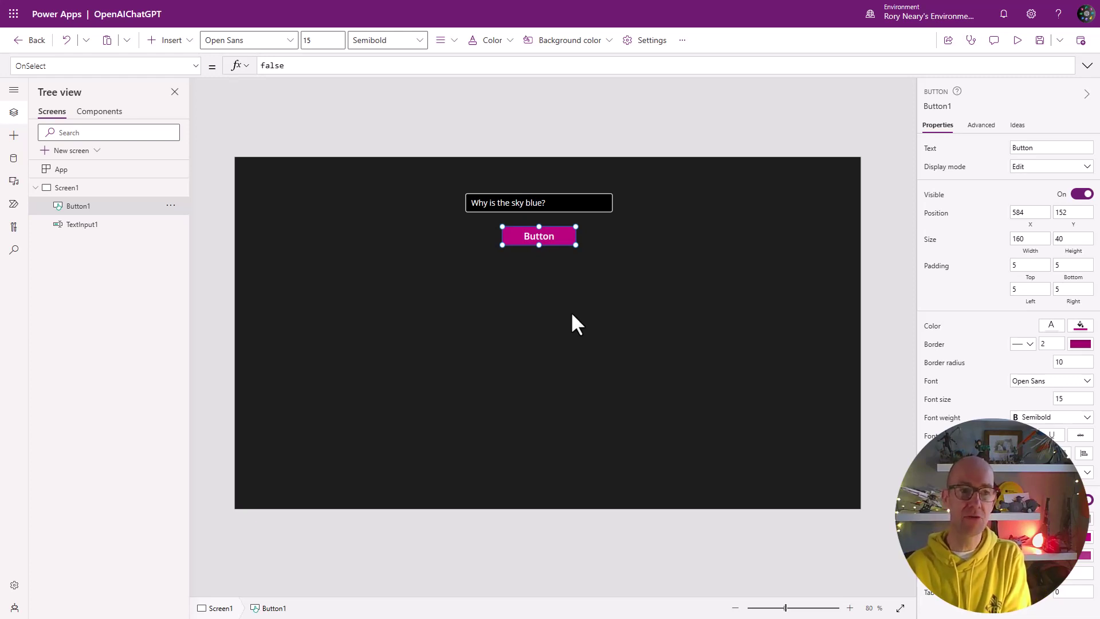
- Add the existing OpenAI (Independent Publisher) connection to the app as a data source, finding it with a search for "openai"
{"action": "left_click", "coordinate": [14, 161]}
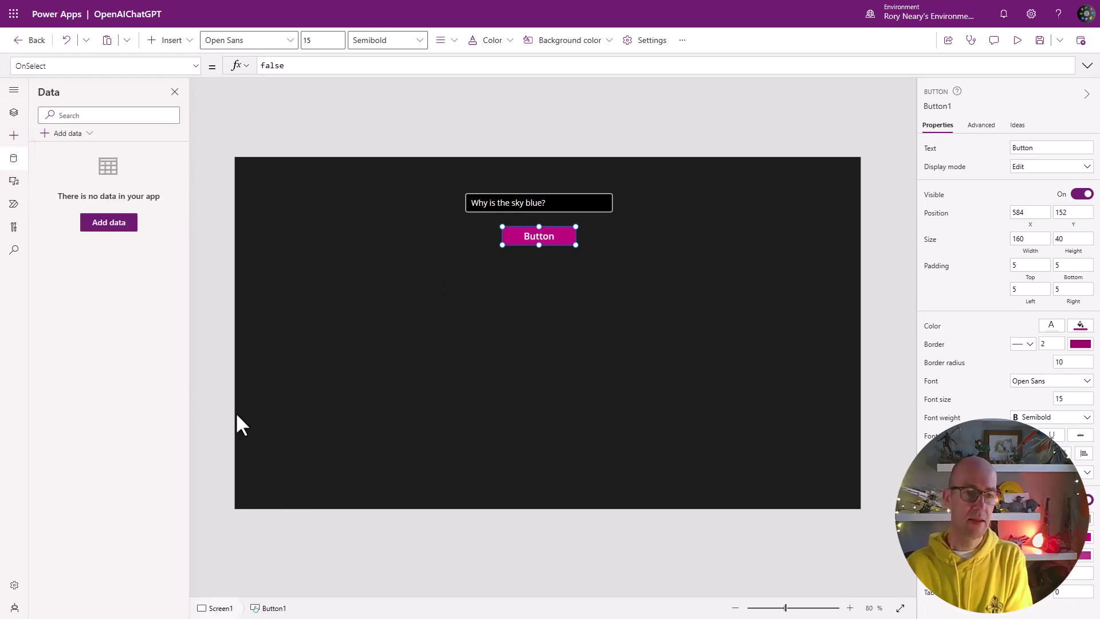
{"action": "left_click", "coordinate": [109, 224]}
{"action": "left_click", "coordinate": [136, 266]}
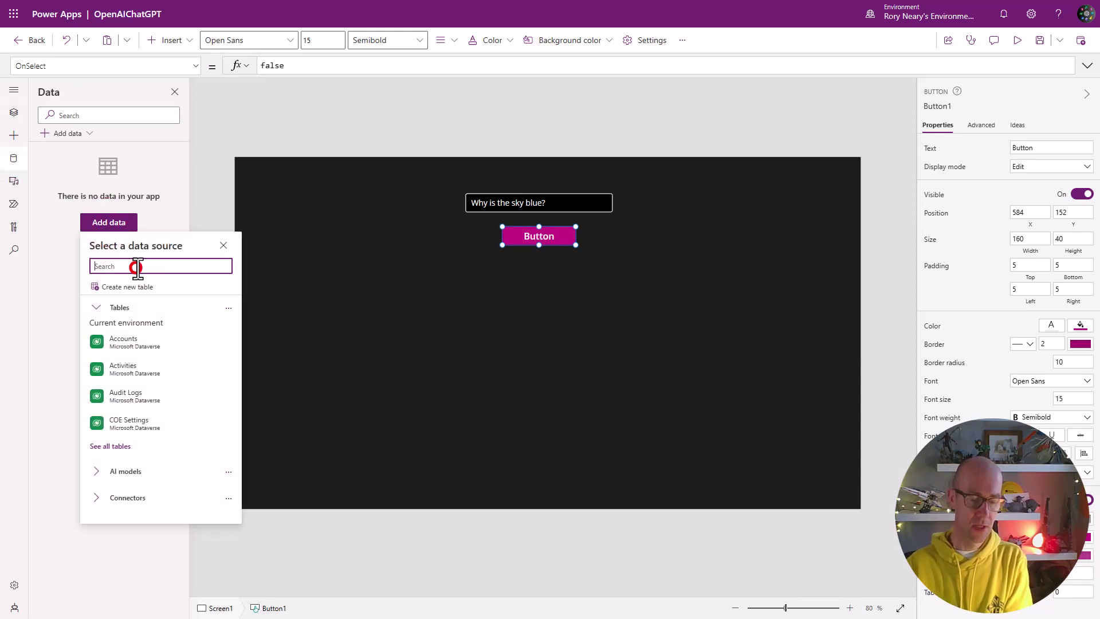
{"action": "type", "text": "openai"}
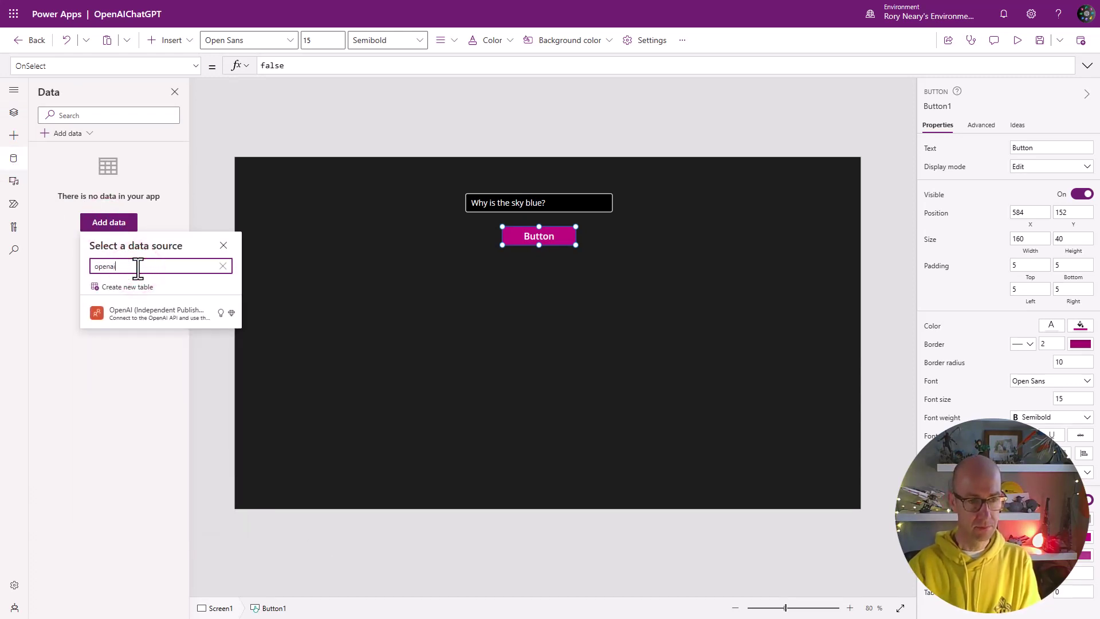
{"action": "left_click", "coordinate": [149, 315]}
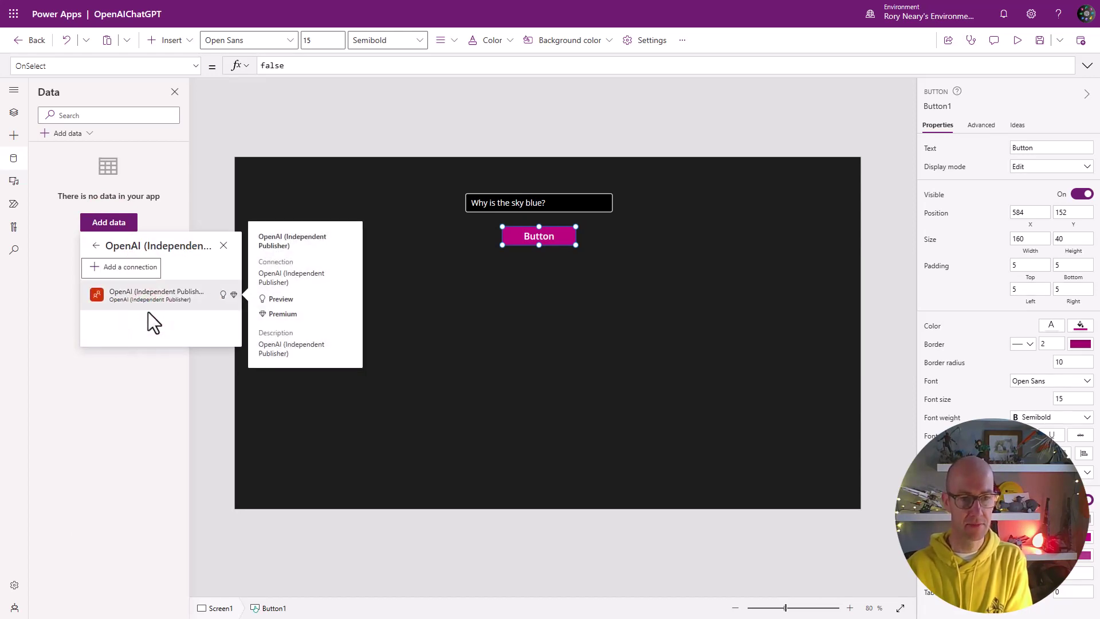
{"action": "left_click", "coordinate": [143, 295]}
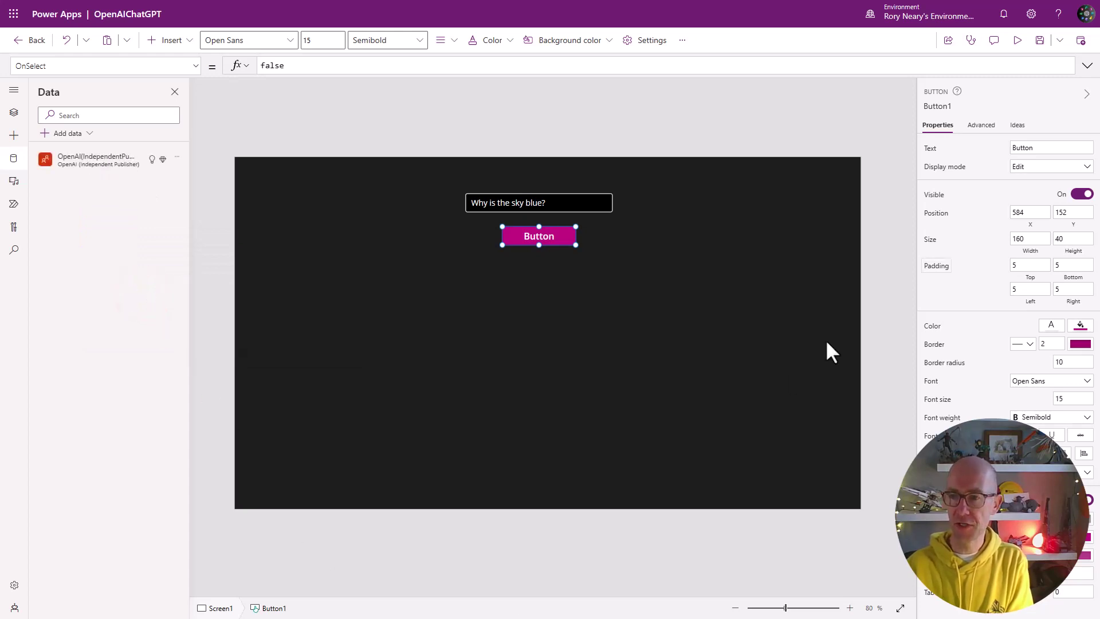
- Set the button's text to "Ask OpenAI ChatGPT"
{"action": "left_click", "coordinate": [1047, 146]}
{"action": "type", "text": "Ask O"}
{"action": "type", "text": "pen"}
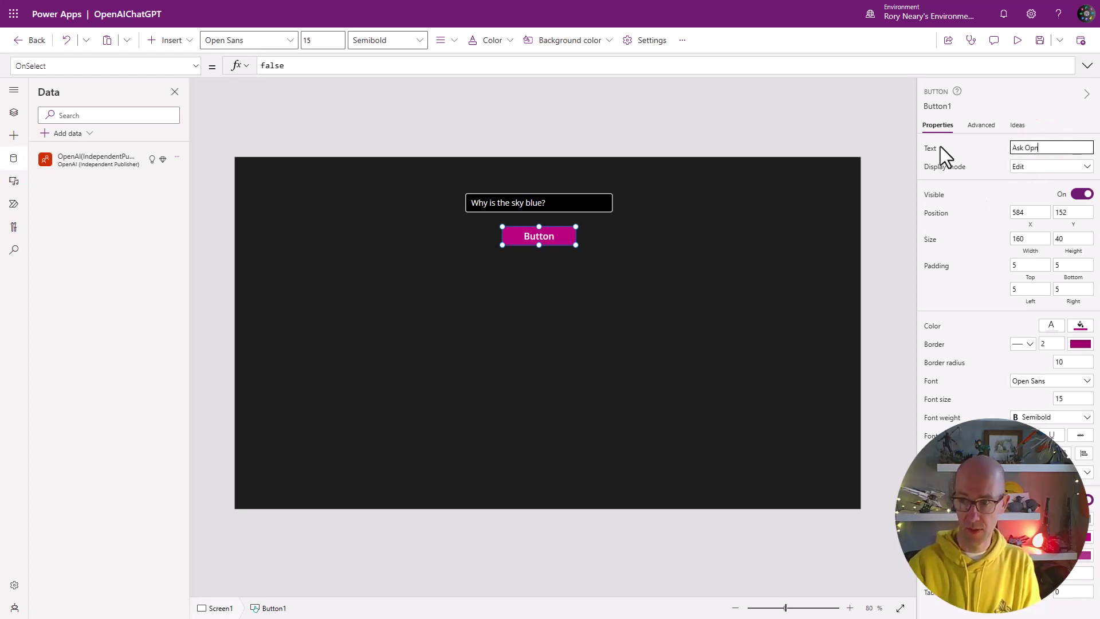
{"action": "type", "text": "AI CH"}
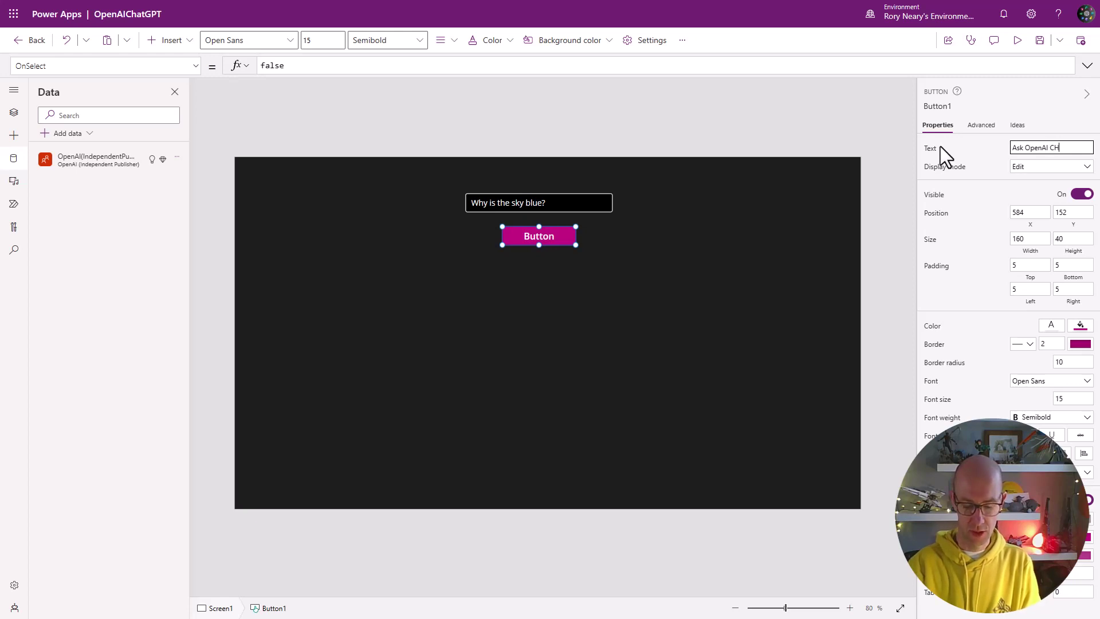
{"action": "key", "text": "BackSpace"}
{"action": "type", "text": "hatGPT"}
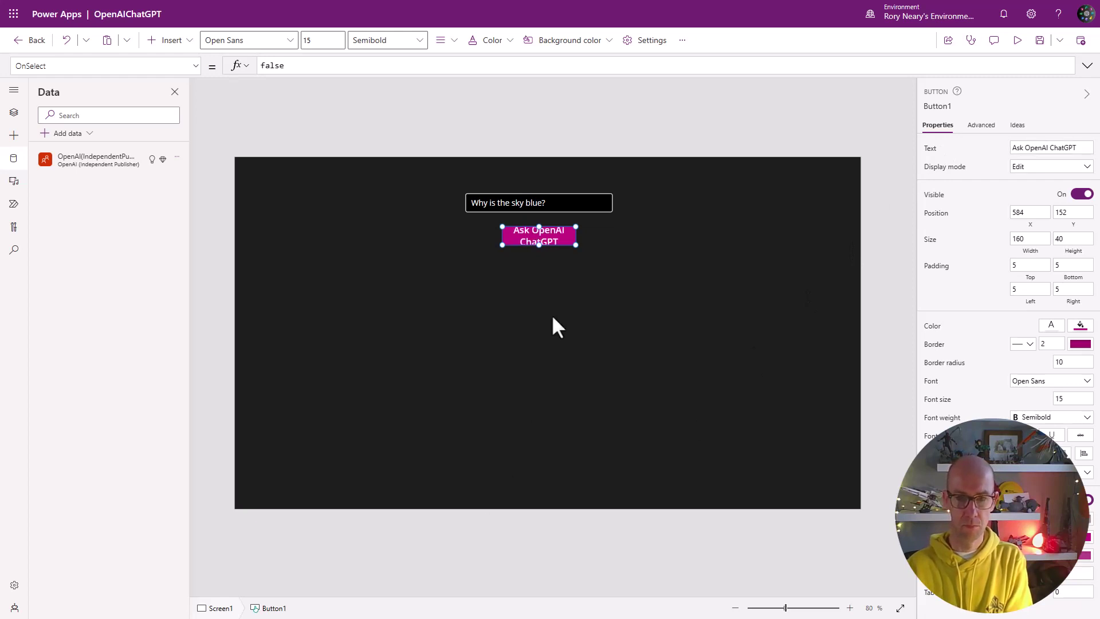
- Enlarge the button to about 320 wide and 62 high, matching both its edges to the text input's width
{"action": "left_click_drag", "start_coordinate": [576, 243], "coordinate": [612, 255]}
{"action": "left_click_drag", "start_coordinate": [503, 241], "coordinate": [466, 240]}
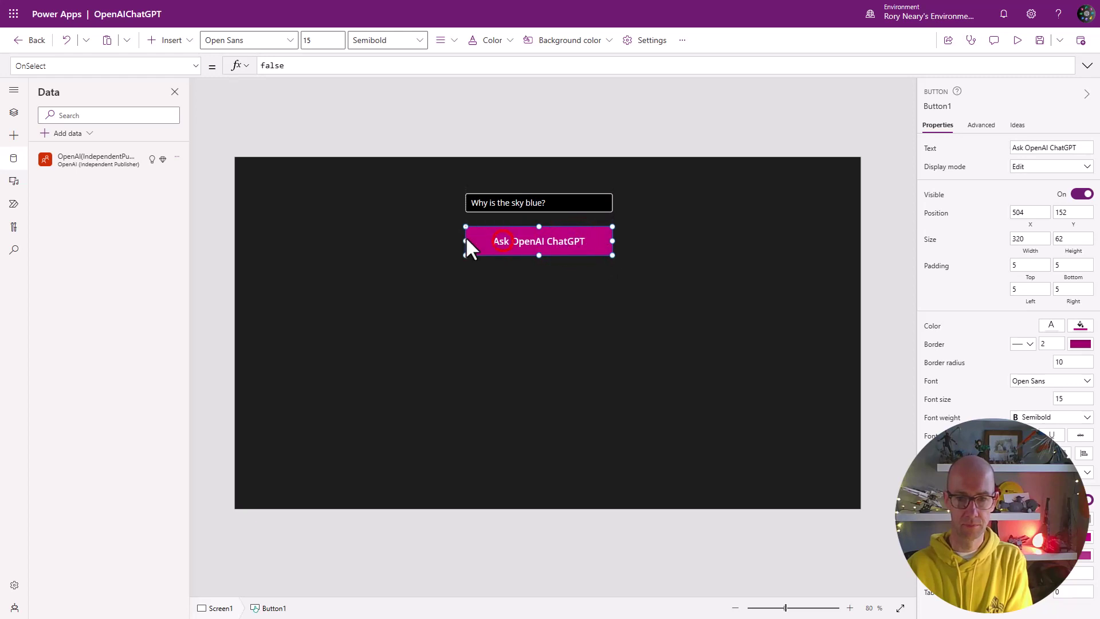
{"action": "left_click", "coordinate": [514, 302]}
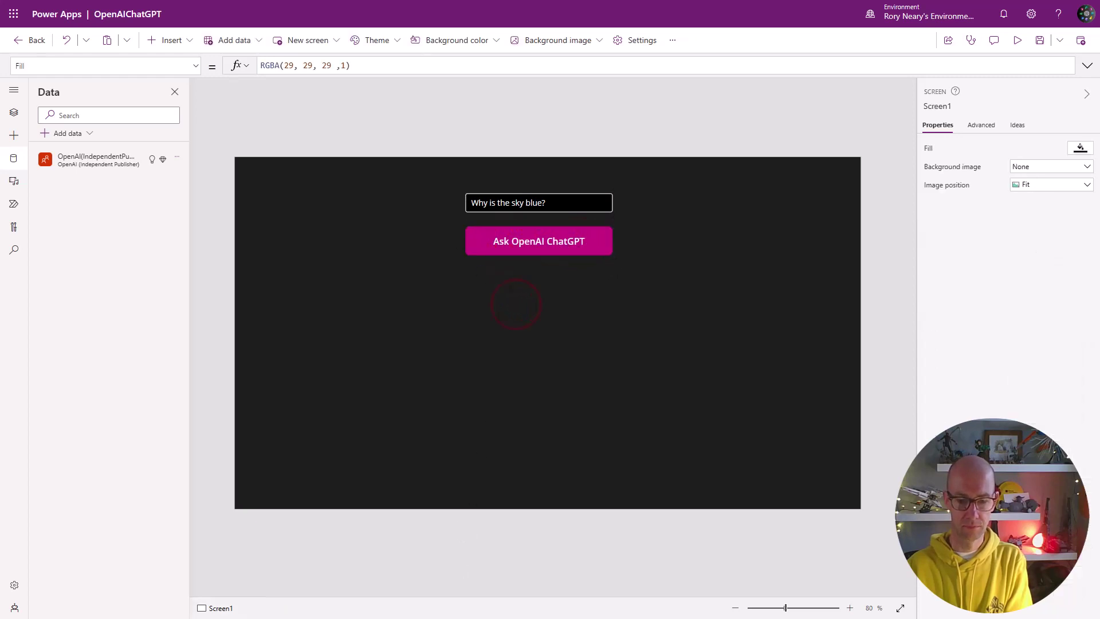
- Start the button's OnSelect formula with a Set call on the global variable gblOpenAIResponse: Set(gblOpenAIResponse,
{"action": "left_click", "coordinate": [539, 241]}
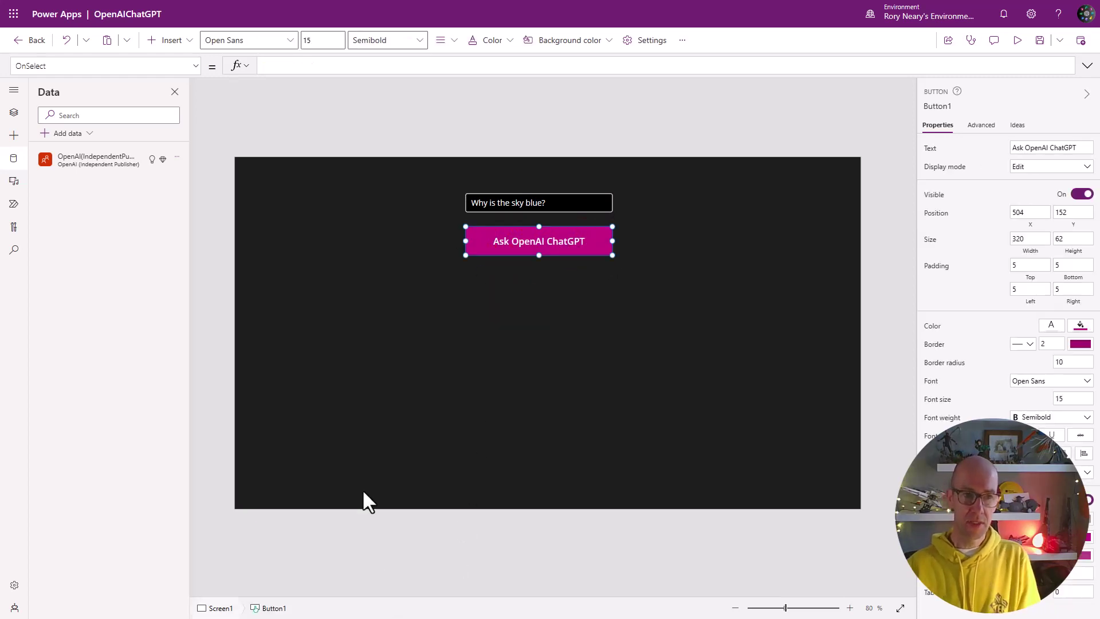
{"action": "left_click", "coordinate": [357, 67]}
{"action": "type", "text": "Set"}
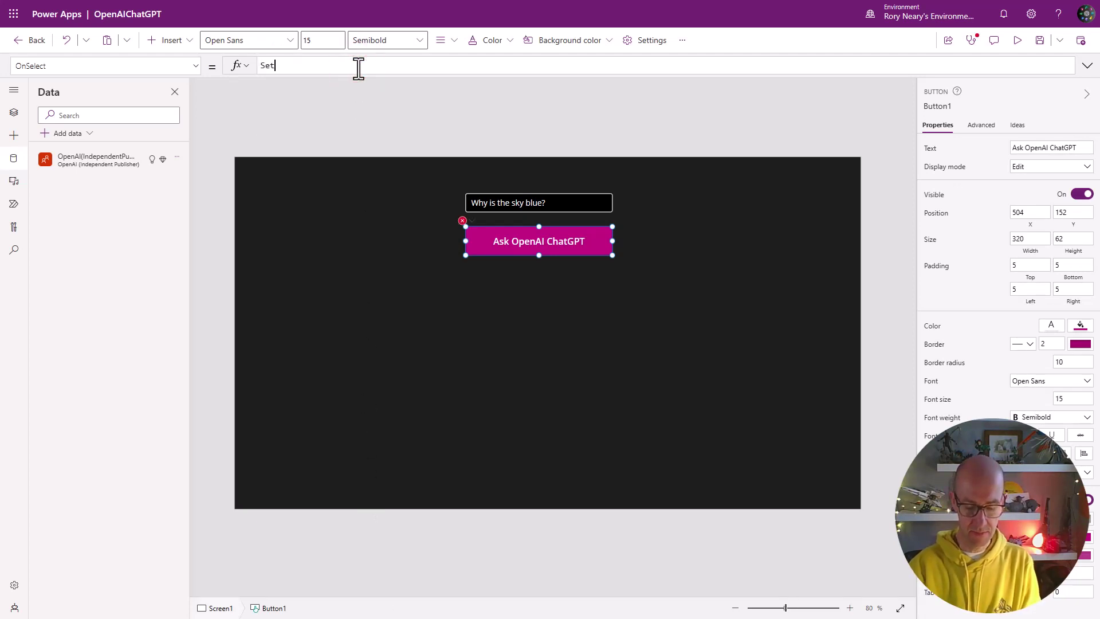
{"action": "type", "text": "(gbl"}
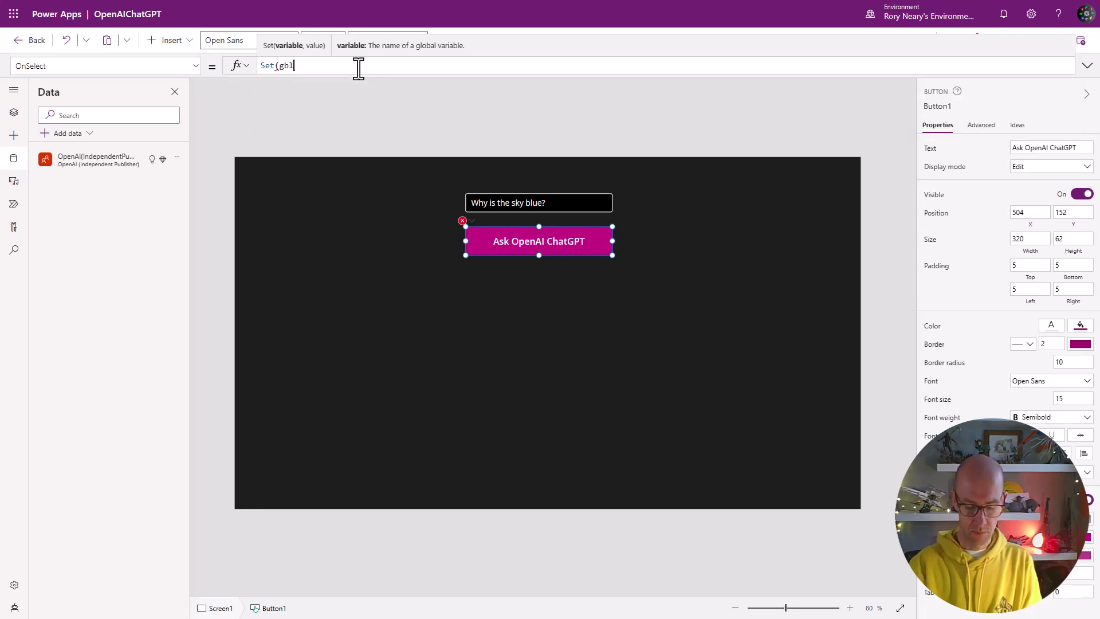
{"action": "type", "text": "OpenA"}
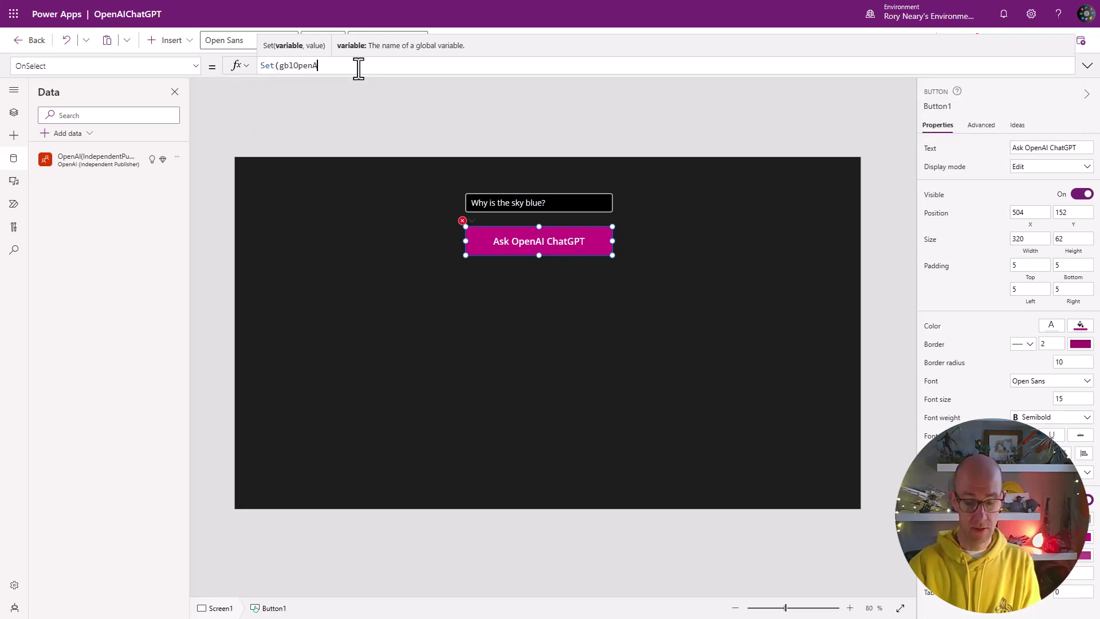
{"action": "type", "text": "IRes"}
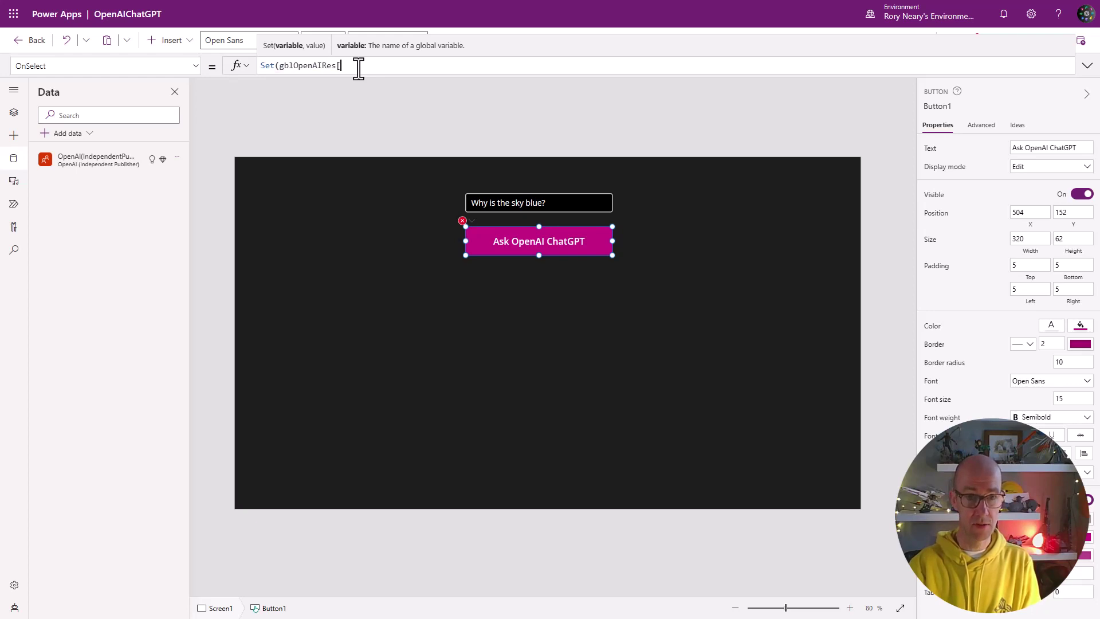
{"action": "type", "text": "pons"}
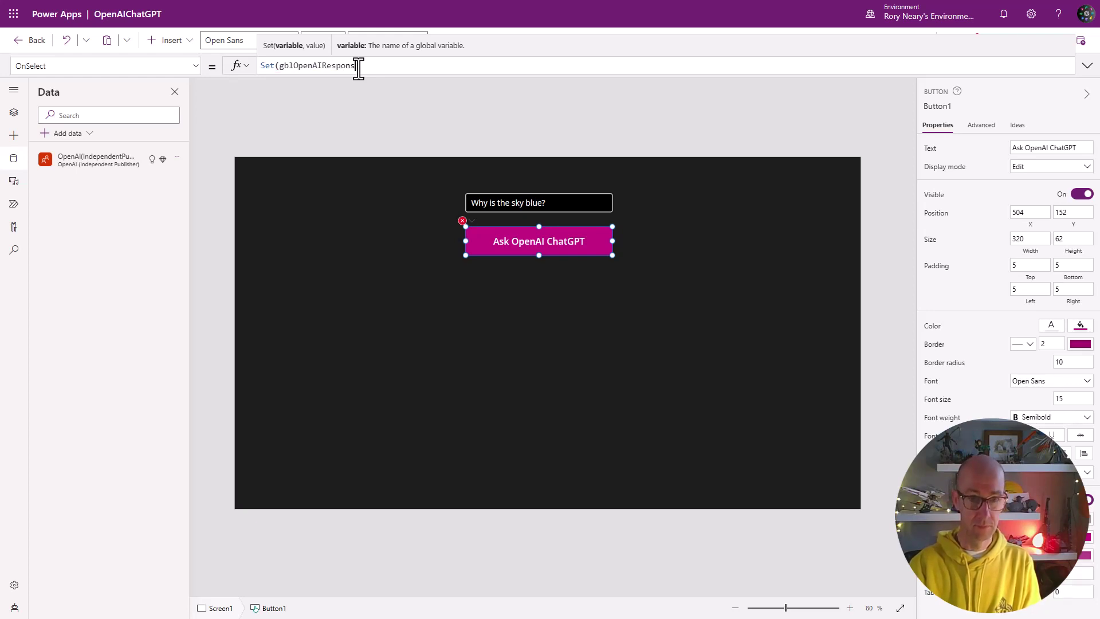
{"action": "type", "text": "e,"}
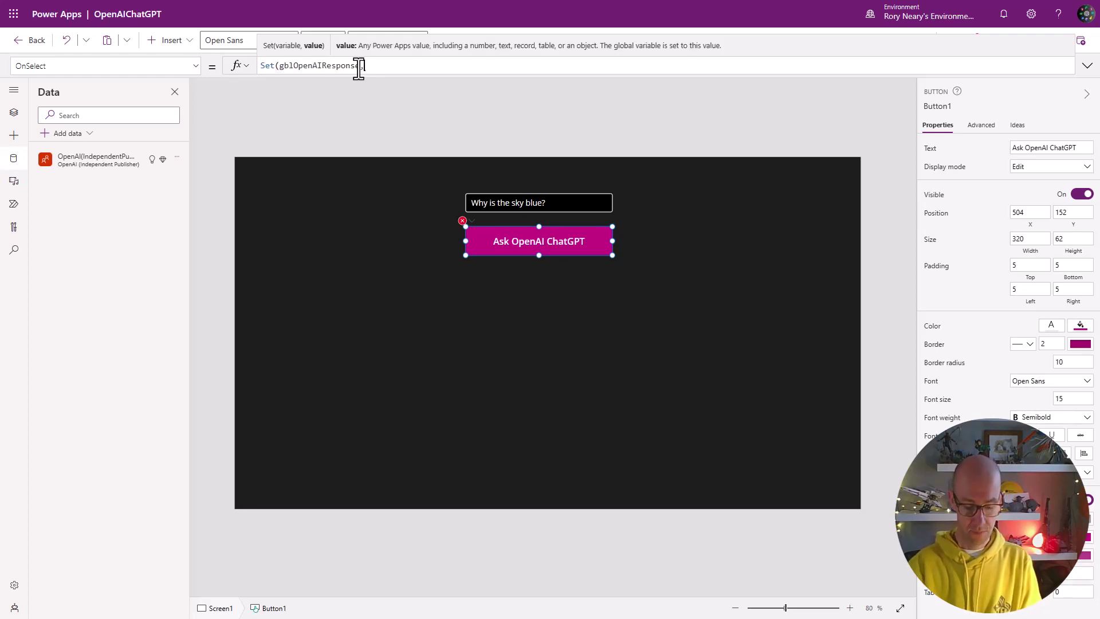
- Continue the OnSelect formula with 'OpenAI(IndependentPublisher)'.Completion as the variable's value, passing "text-davinci-003" as the engine
{"action": "type", "text": "openai"}
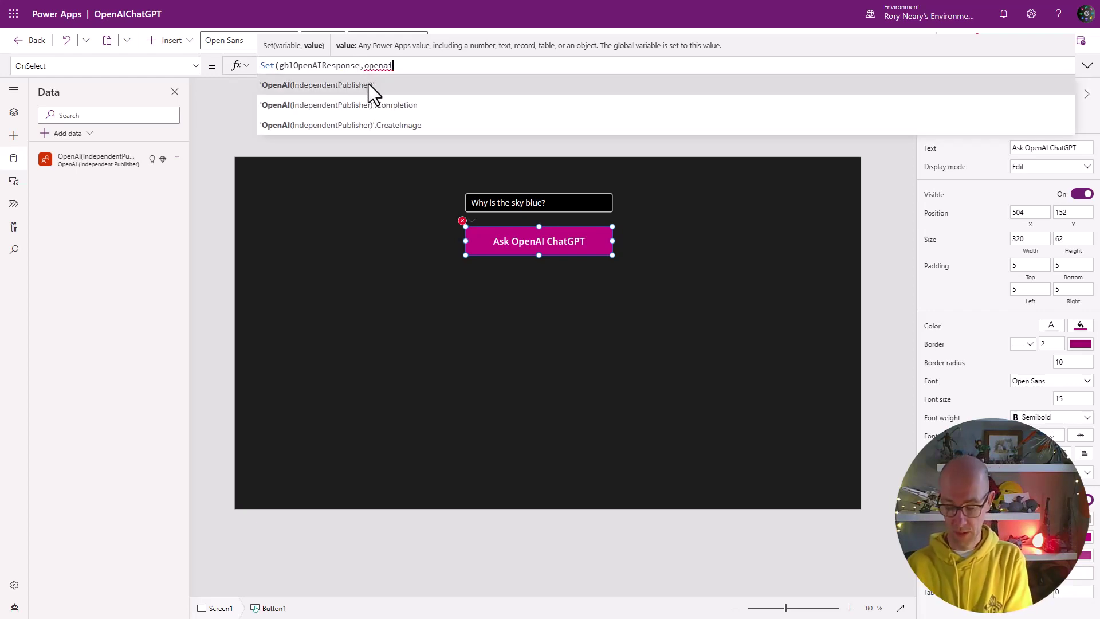
{"action": "left_click", "coordinate": [369, 83]}
{"action": "type", "text": "."}
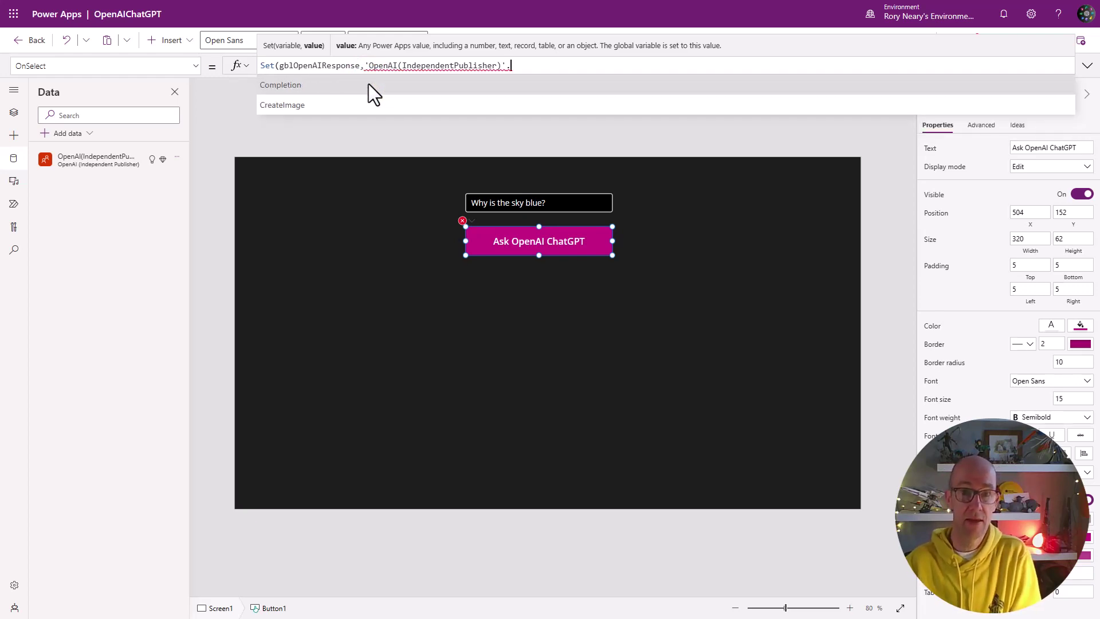
{"action": "left_click", "coordinate": [369, 83]}
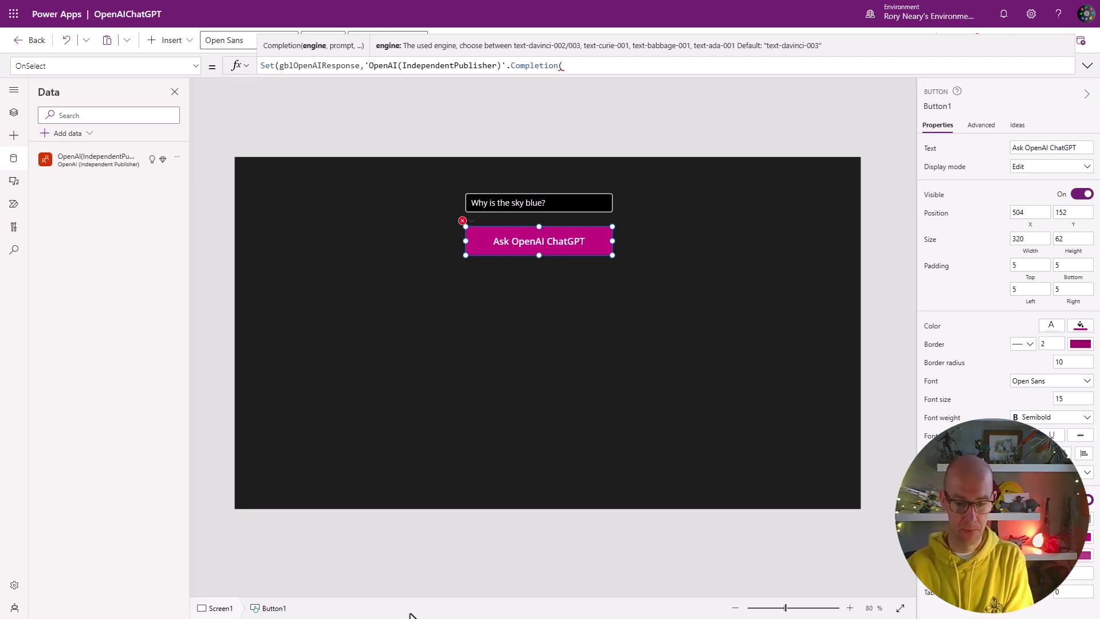
{"action": "type", "text": "\"text-davinci-003\","}
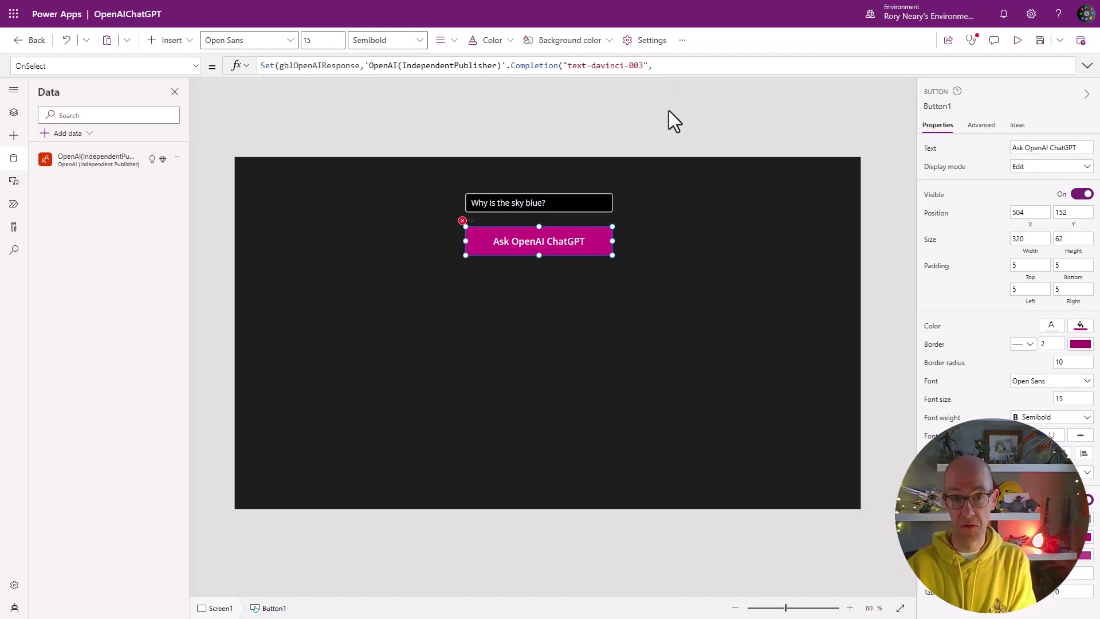
{"action": "left_click", "coordinate": [688, 68]}
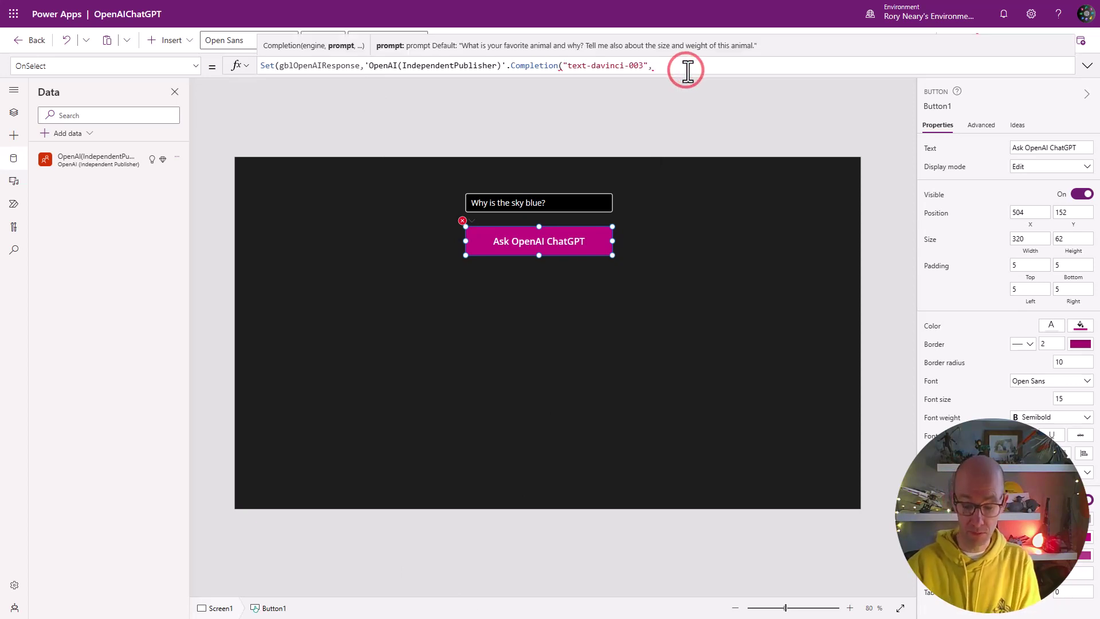
- Rename the question text input to txtPrompt
{"action": "left_click", "coordinate": [592, 207]}
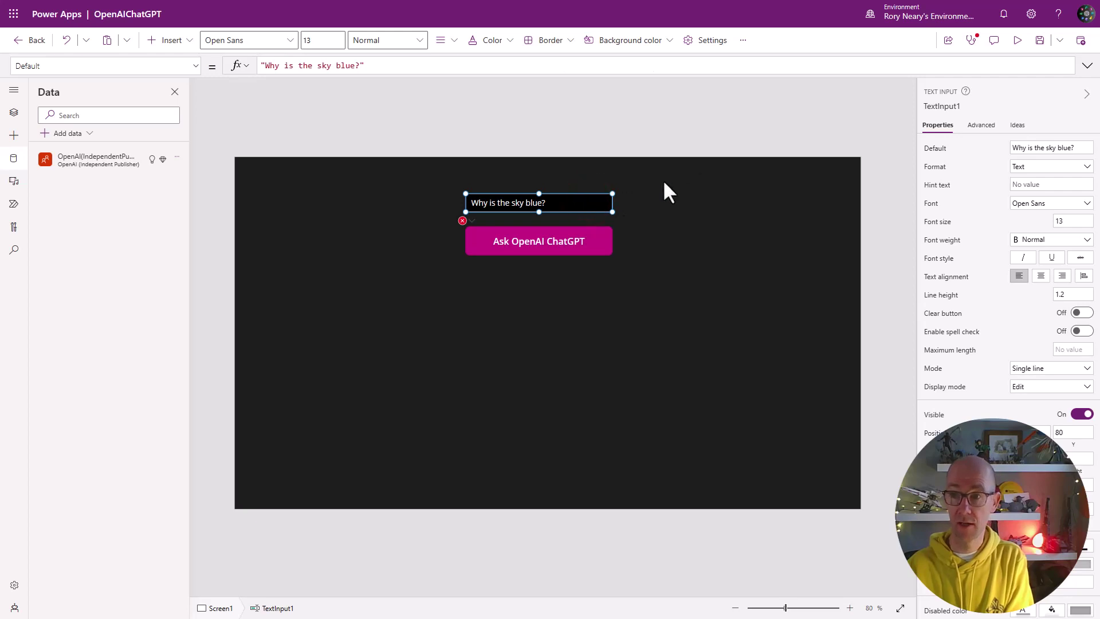
{"action": "left_click", "coordinate": [970, 107]}
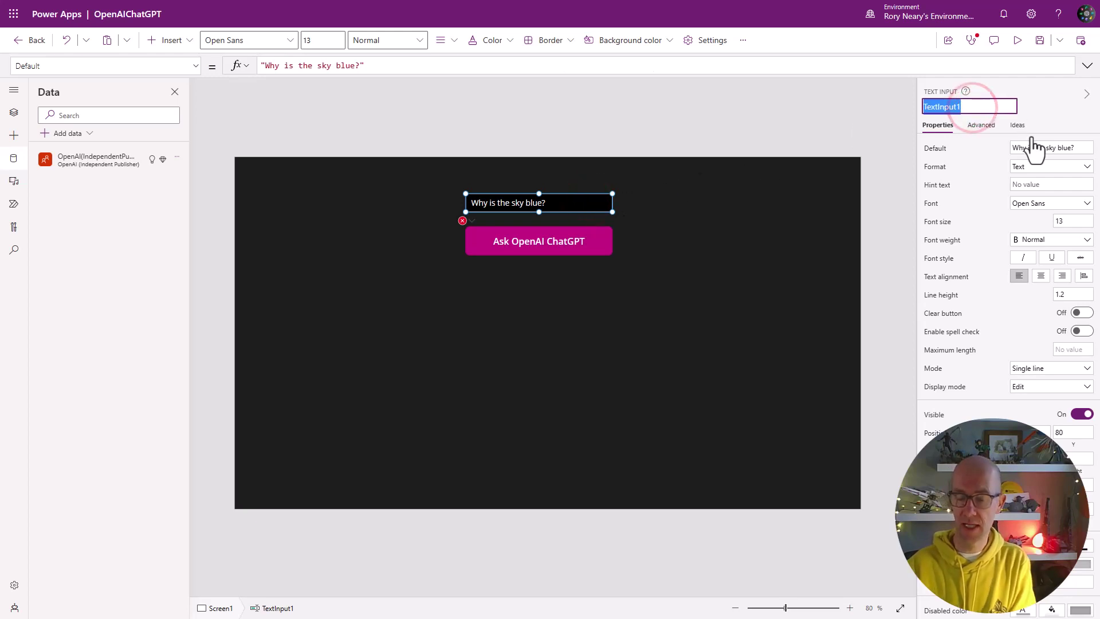
{"action": "type", "text": "txtpro"}
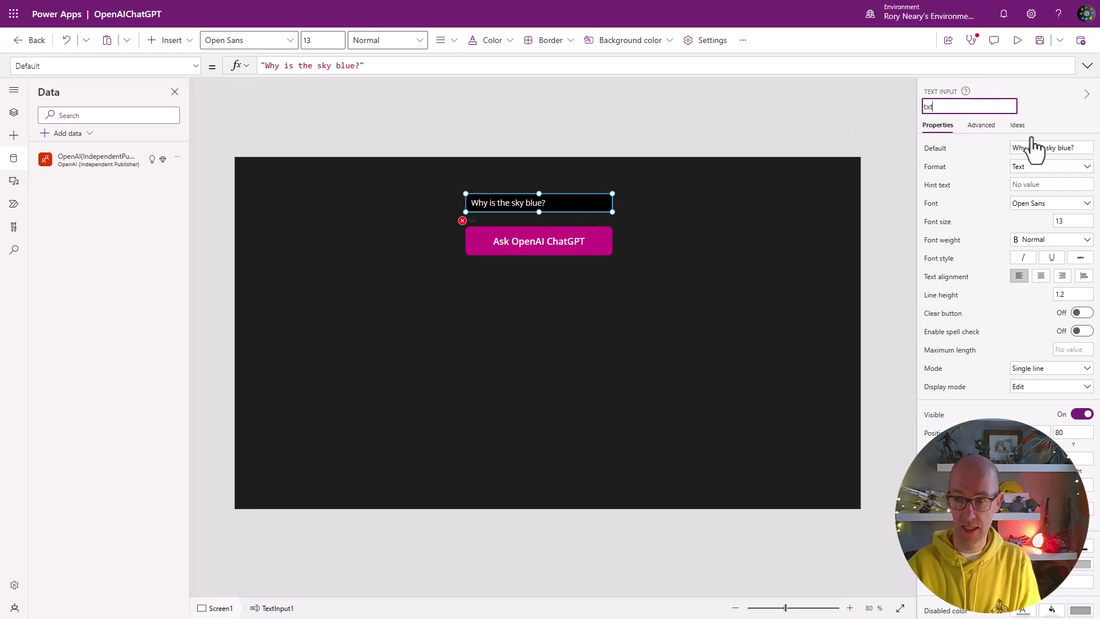
{"action": "key", "text": "BackSpace"}
{"action": "key", "text": "BackSpace"}
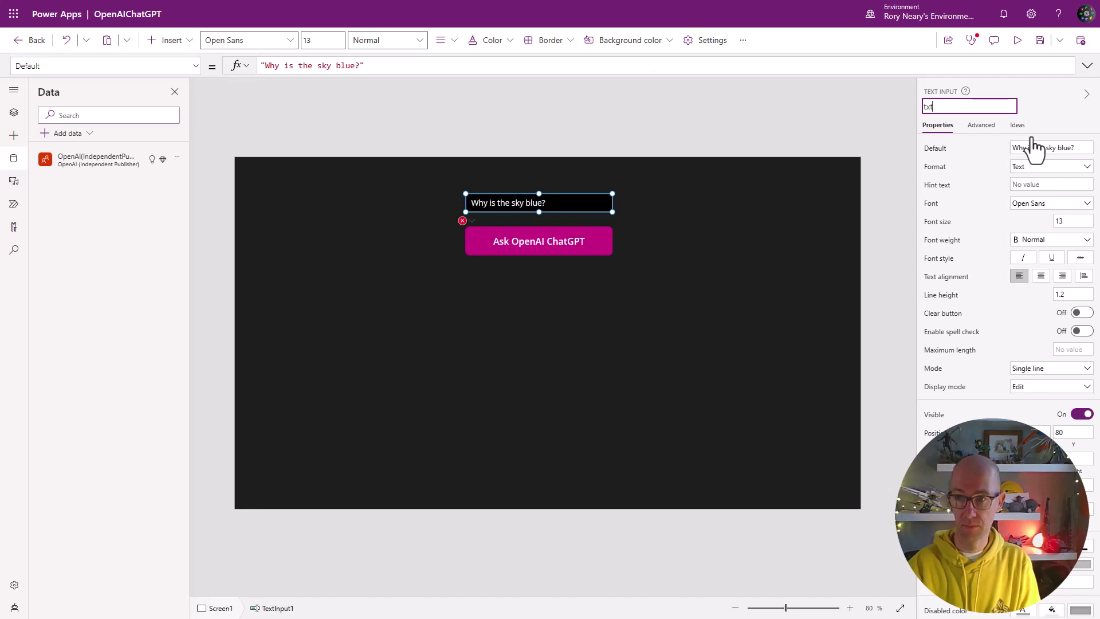
{"action": "type", "text": "Prompt"}
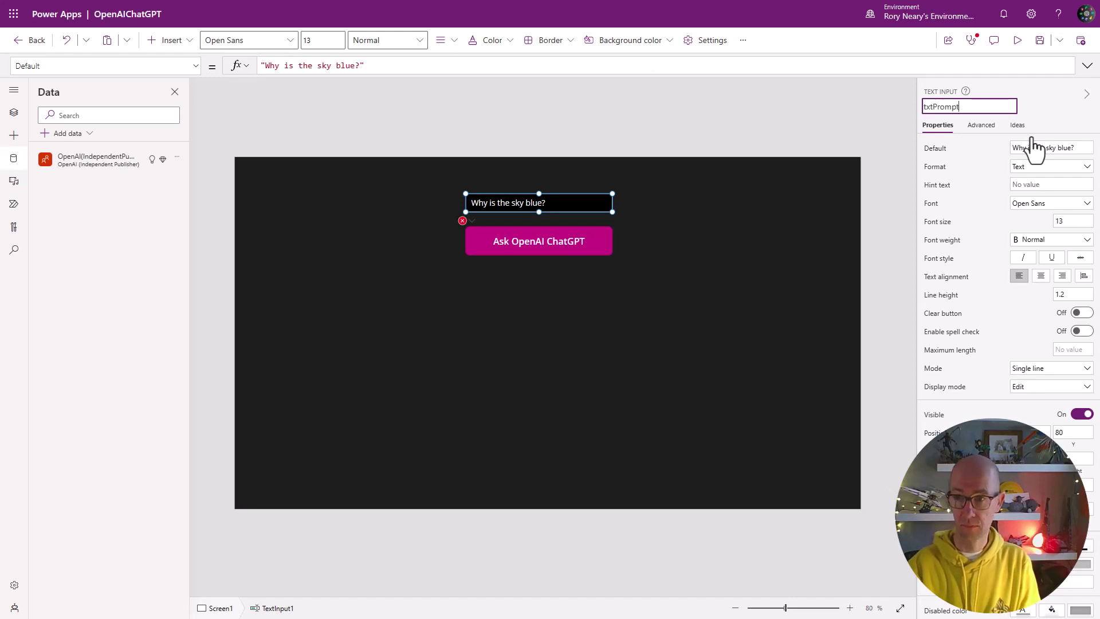
- Add txtPrompt.Text as the prompt argument of the Completion call in the button's OnSelect formula, followed by a comma
{"action": "left_click", "coordinate": [542, 244]}
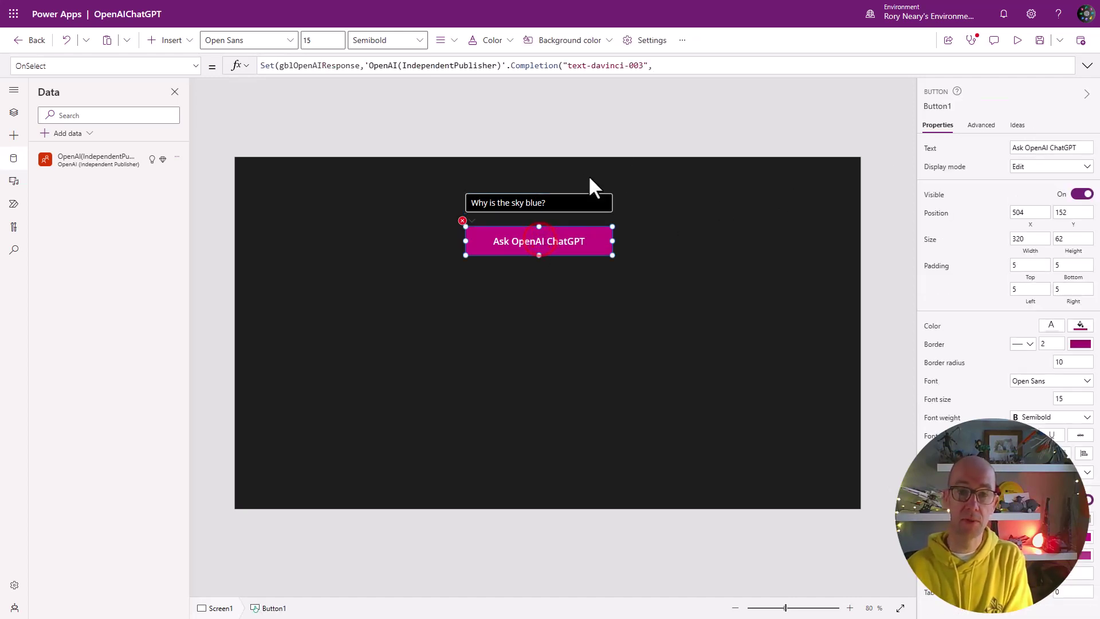
{"action": "left_click", "coordinate": [676, 66]}
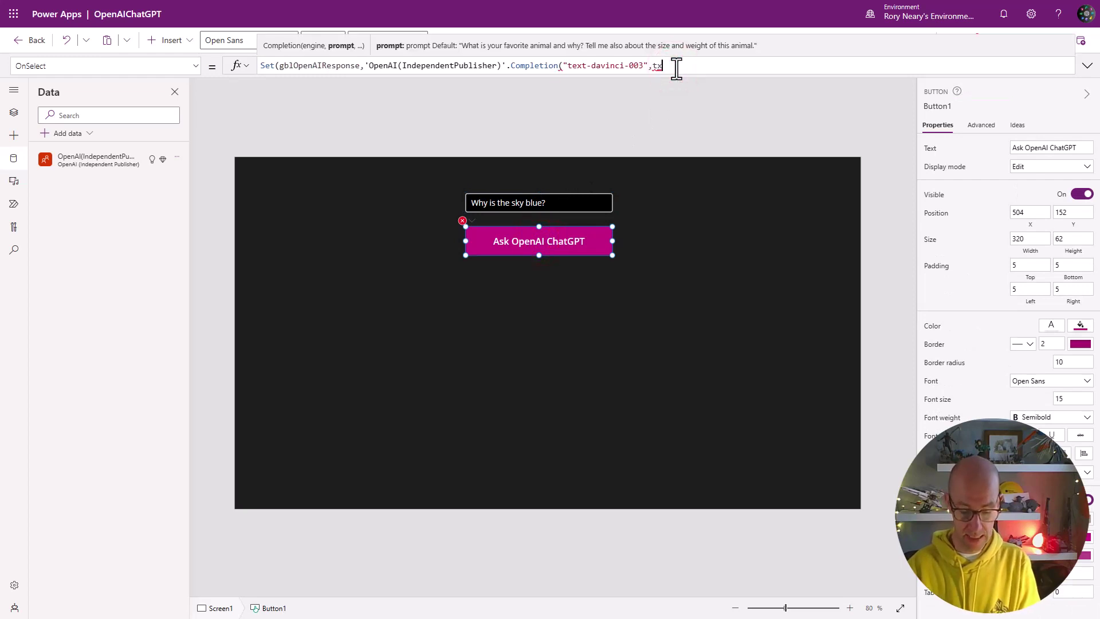
{"action": "type", "text": "txtp"}
{"action": "left_click", "coordinate": [619, 84]}
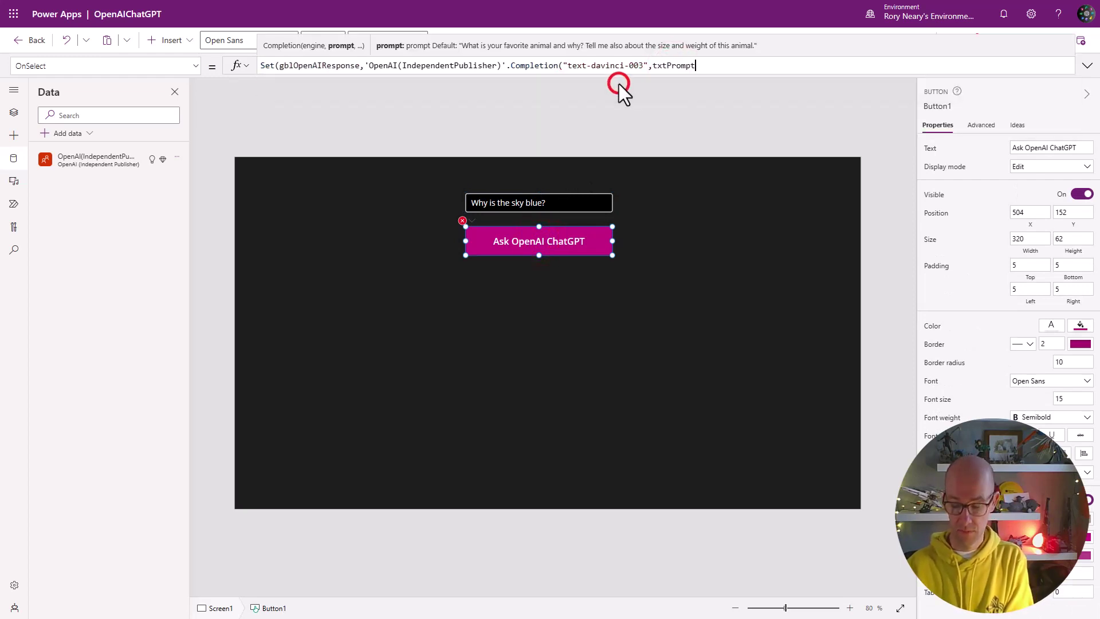
{"action": "type", "text": ".t"}
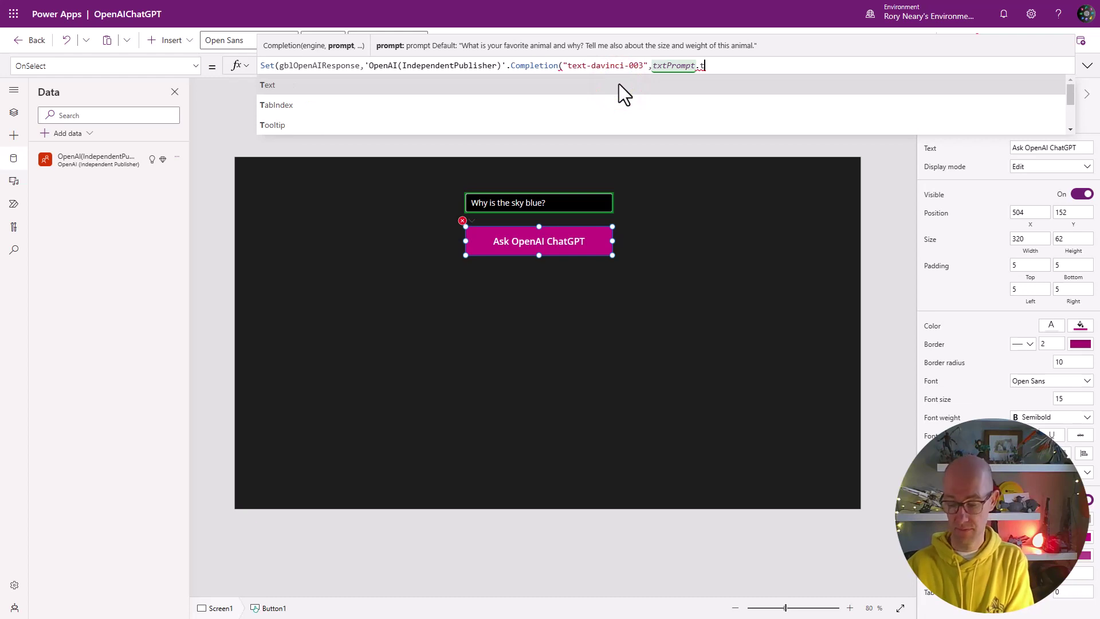
{"action": "left_click", "coordinate": [619, 84]}
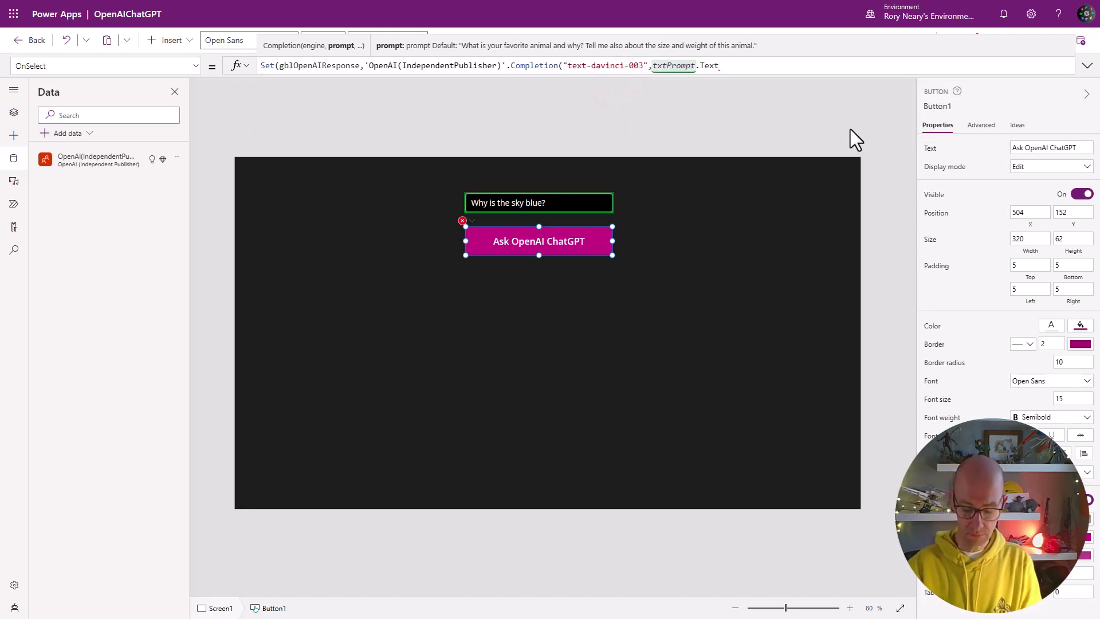
{"action": "type", "text": ","}
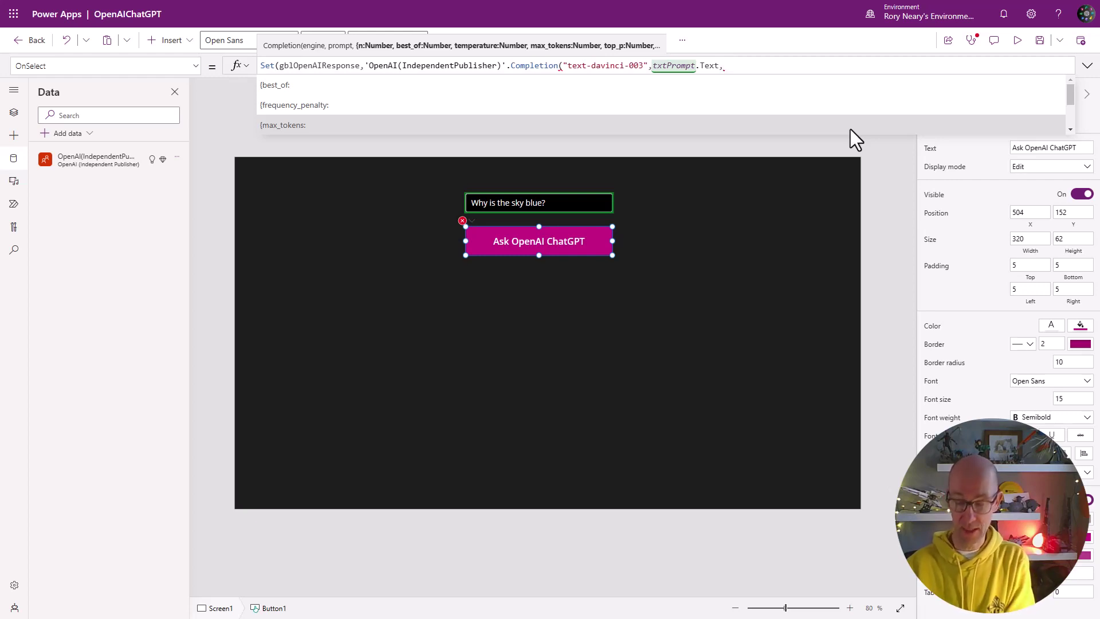
{"action": "key", "text": "Up"}
{"action": "key", "text": "Up"}
{"action": "left_click", "coordinate": [807, 87]}
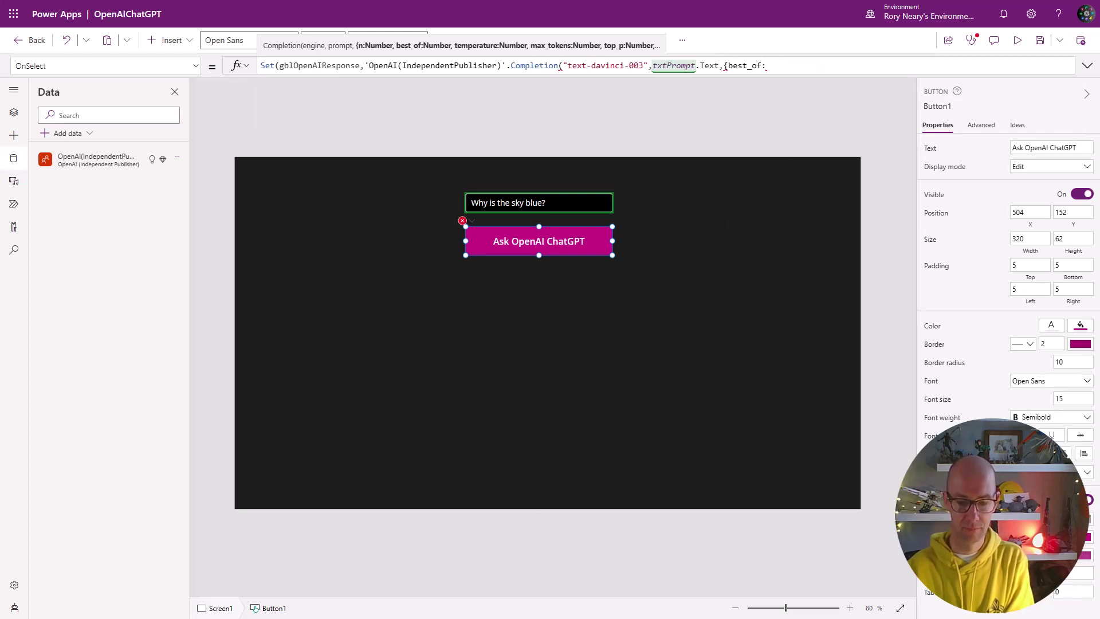
{"action": "key", "text": "ctrl+z"}
- Open the optional-parameters record of the Completion call with n:1 and best_of:1, followed by a comma
{"action": "left_click", "coordinate": [762, 65]}
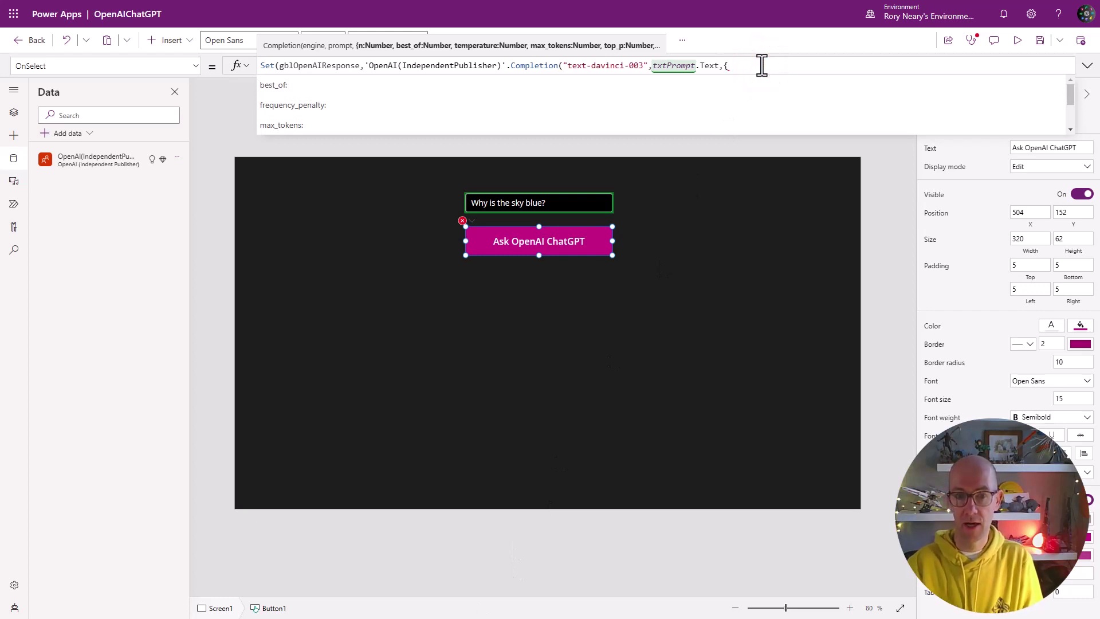
{"action": "type", "text": "n:1"}
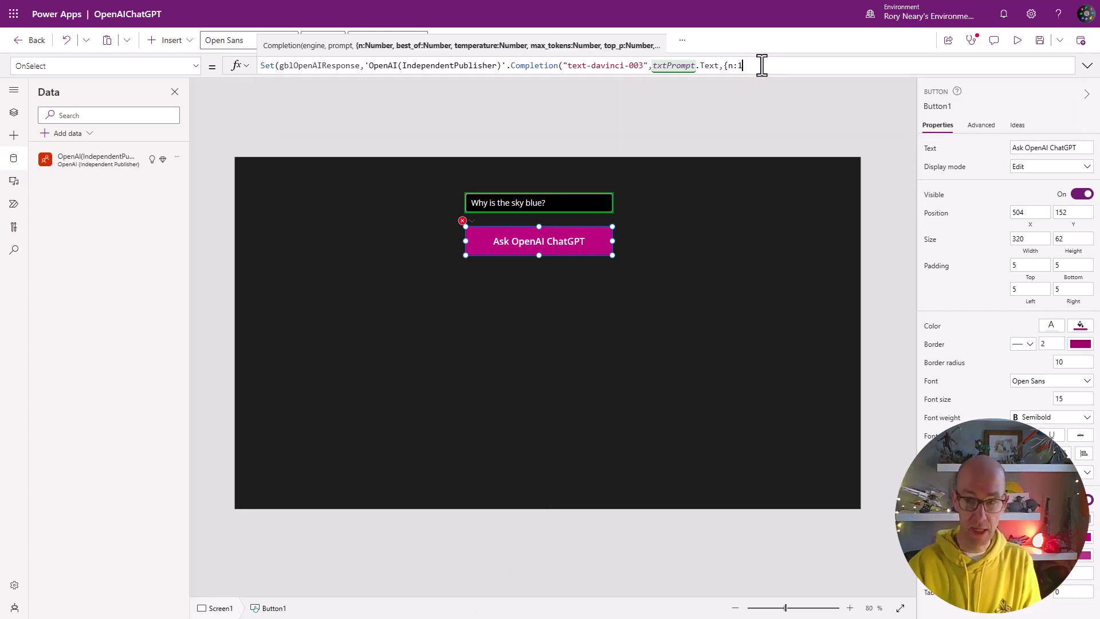
{"action": "type", "text": ","}
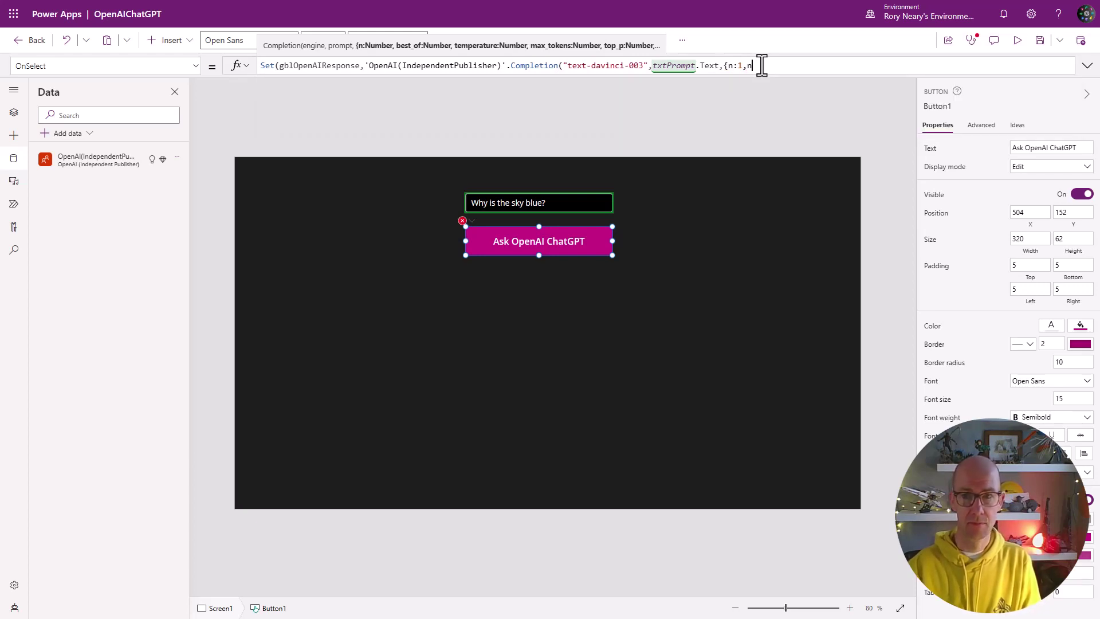
{"action": "left_click", "coordinate": [721, 90]}
{"action": "type", "text": "1"}
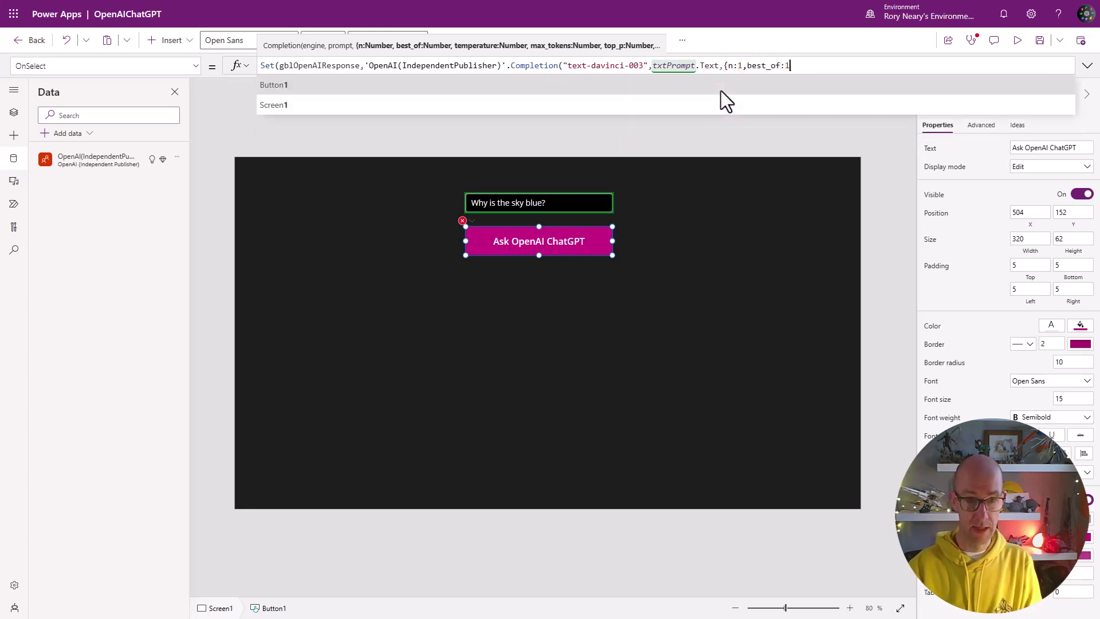
{"action": "type", "text": ","}
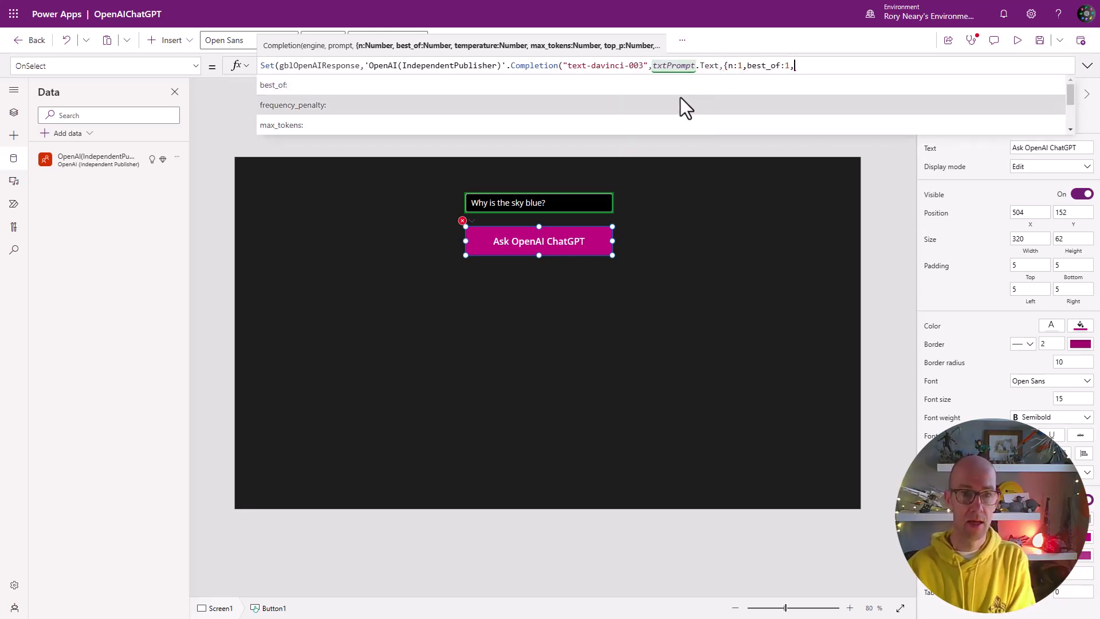
- Add frequency_penalty:0 and max_tokens:500 to the Completion call's optional-parameters record, each followed by a comma
{"action": "left_click", "coordinate": [670, 103]}
{"action": "type", "text": "0,"}
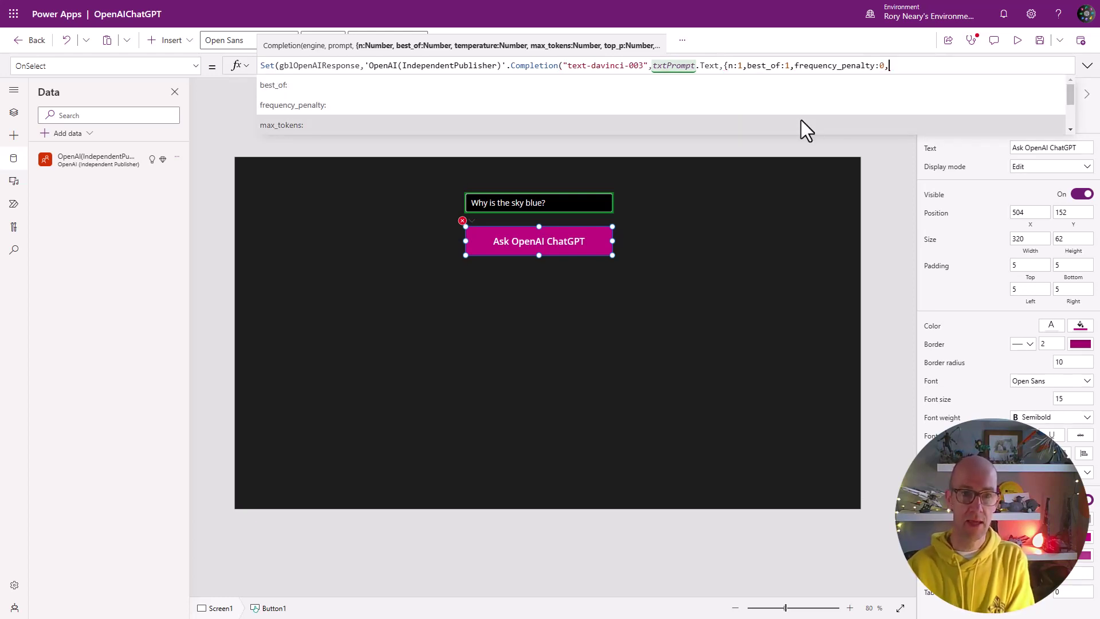
{"action": "left_click", "coordinate": [801, 121]}
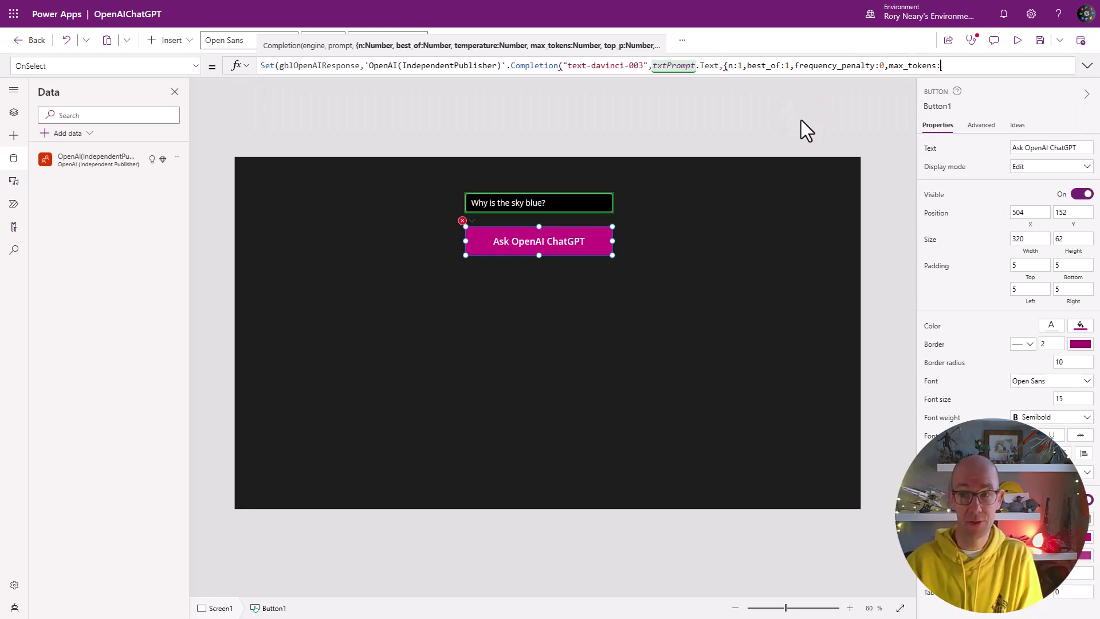
{"action": "type", "text": "500"}
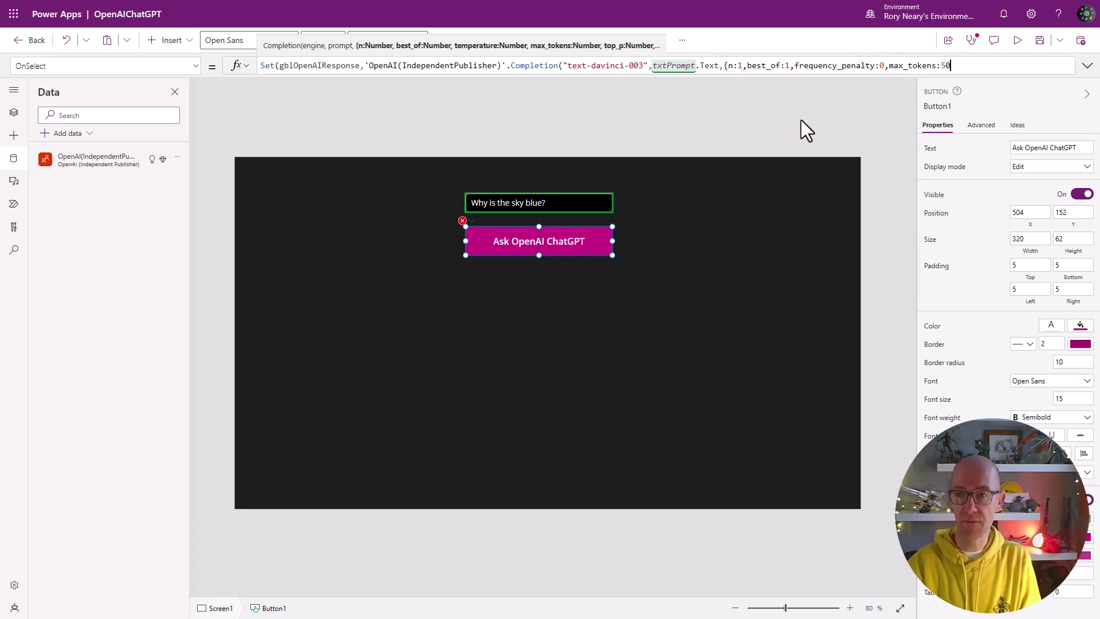
{"action": "type", "text": ","}
- Add presence_penalty:0 and temperature:0.4 to the Completion call's optional-parameters record, each followed by a comma
{"action": "scroll", "coordinate": [802, 119], "scroll_direction": "down", "scroll_amount": 2}
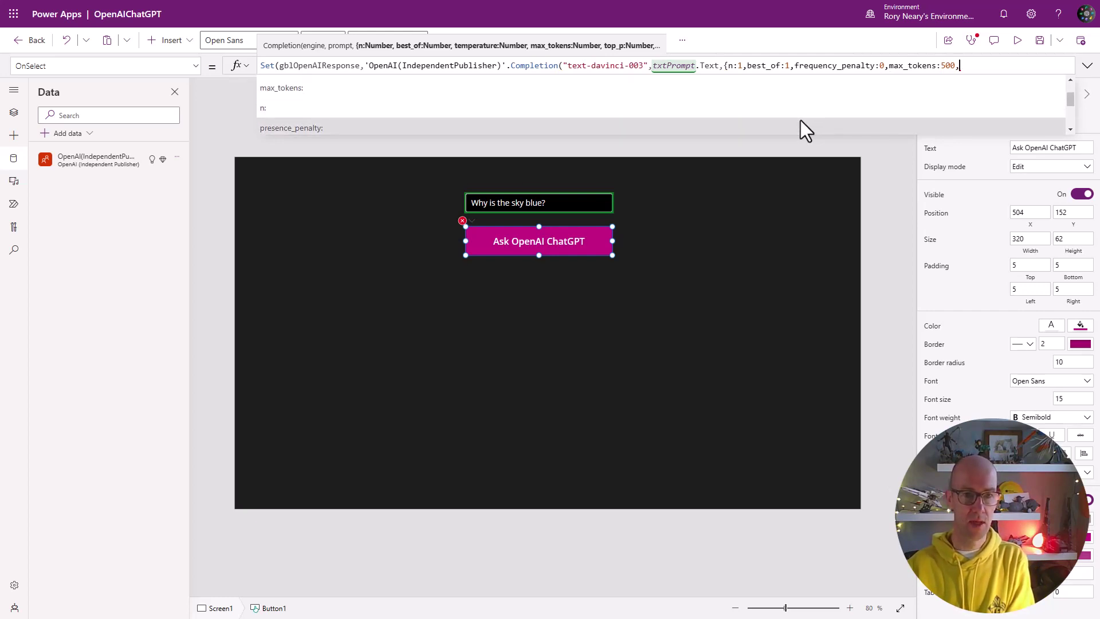
{"action": "left_click", "coordinate": [796, 122]}
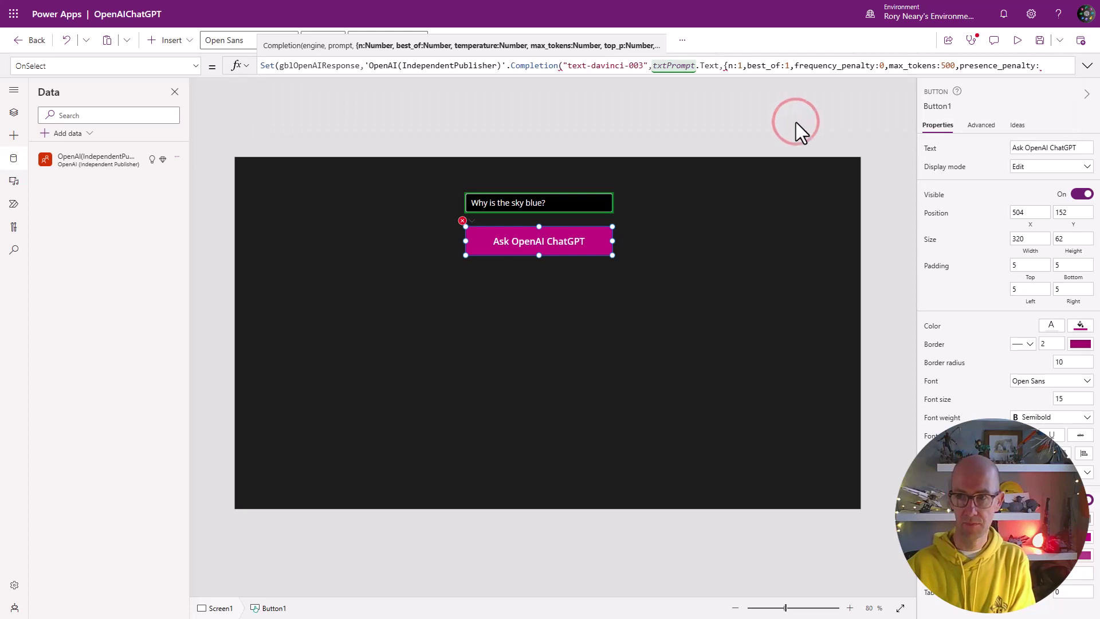
{"action": "type", "text": "0,"}
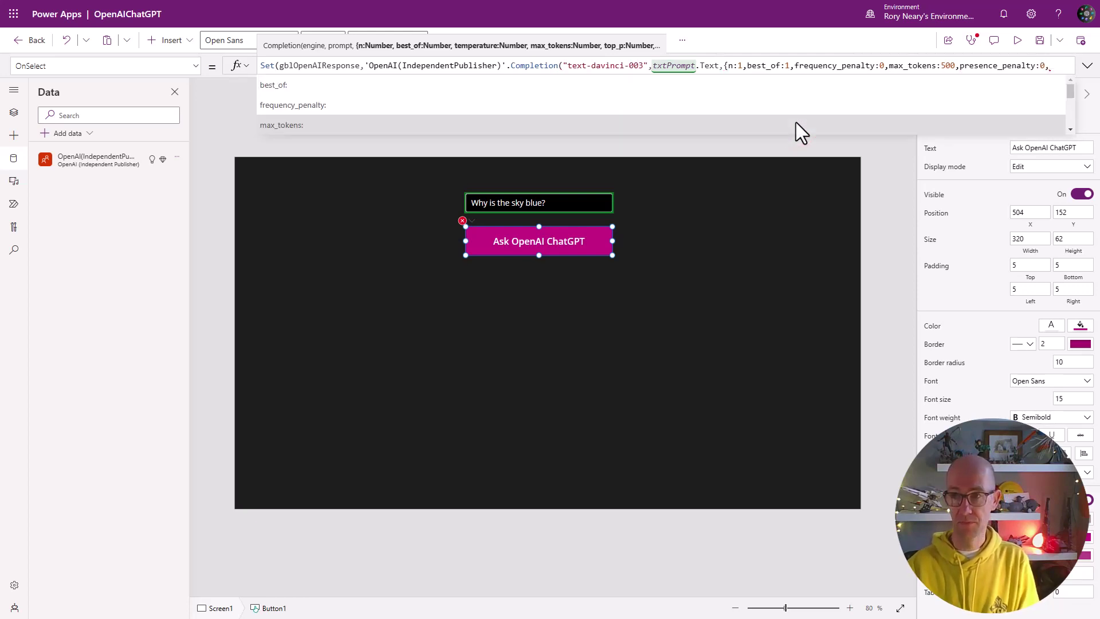
{"action": "scroll", "coordinate": [796, 122], "scroll_direction": "down", "scroll_amount": 3}
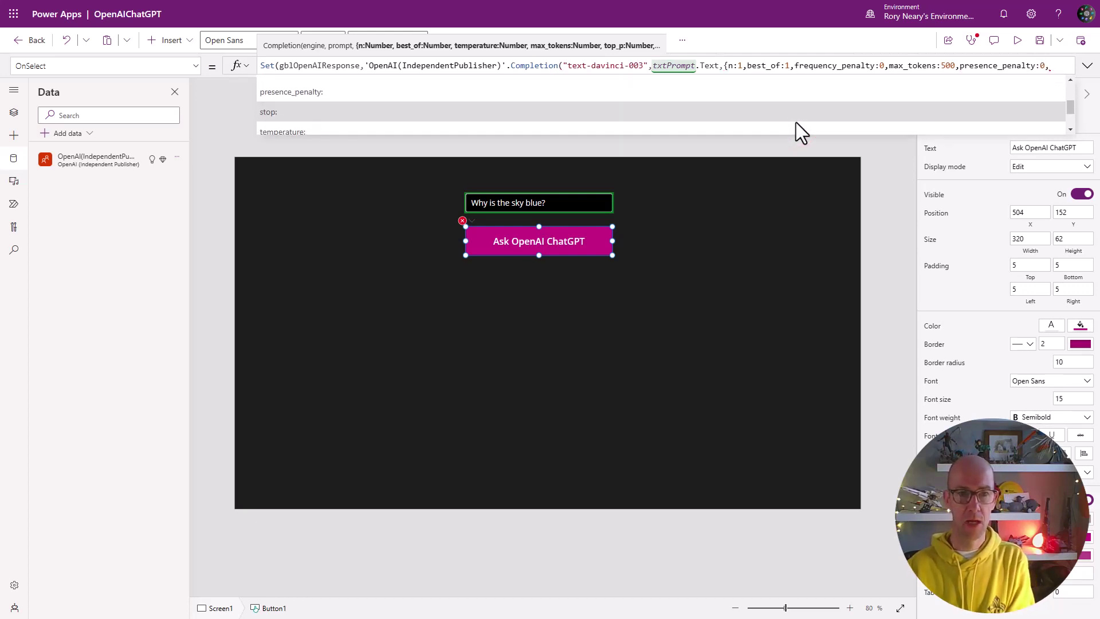
{"action": "scroll", "coordinate": [796, 122], "scroll_direction": "down", "scroll_amount": 1}
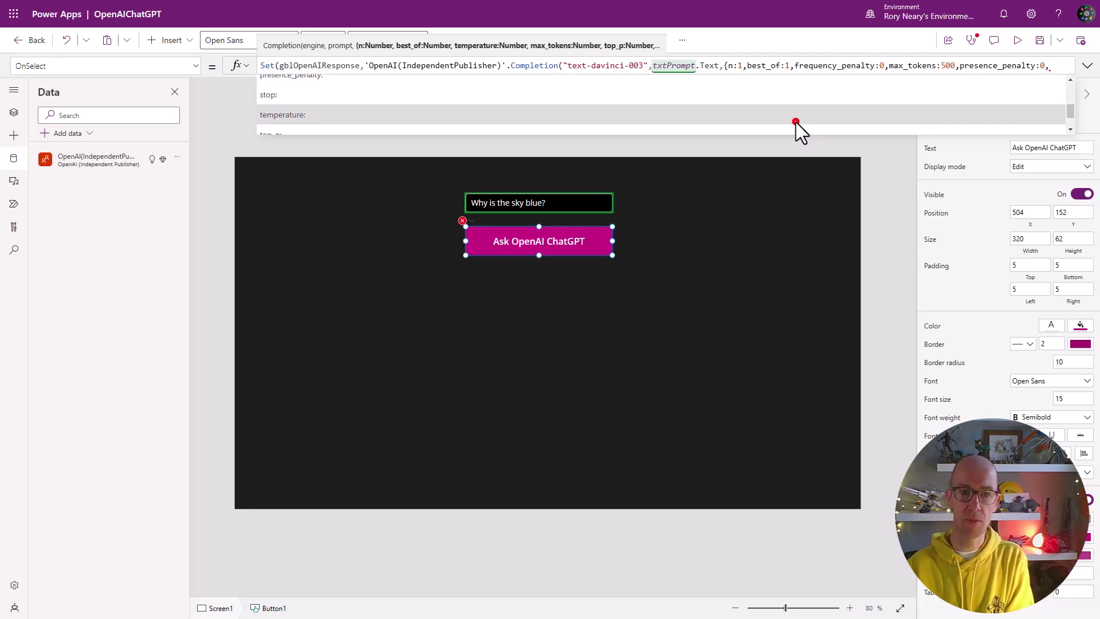
{"action": "left_click", "coordinate": [796, 122]}
{"action": "type", "text": "0.4,"}
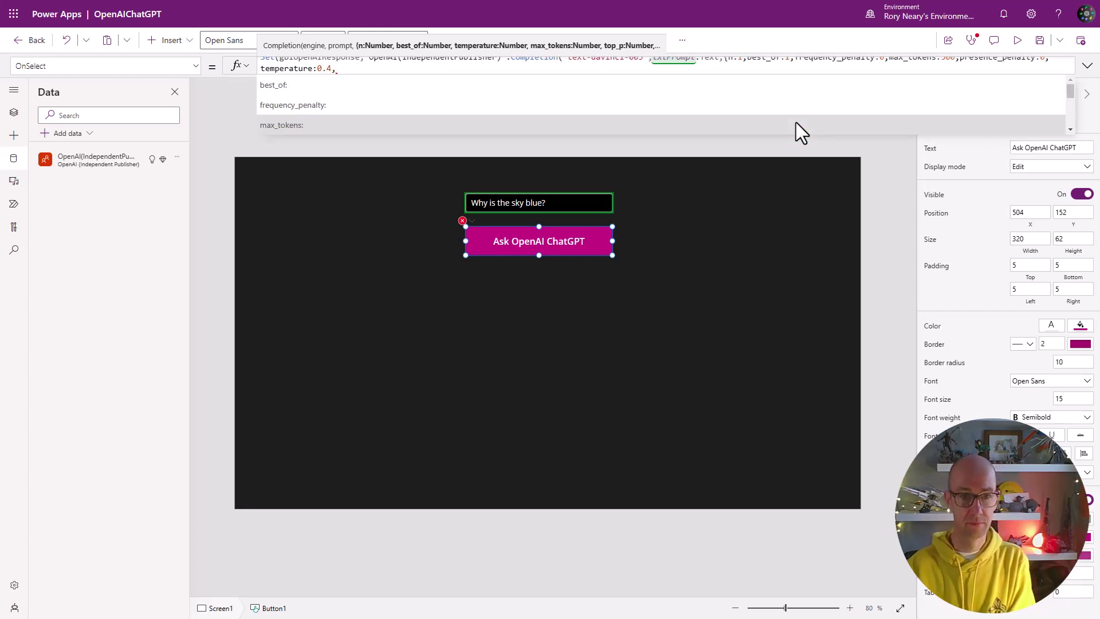
- Complete the OnSelect formula by replacing the trailing comma with a closing brace and closing the Completion and Set calls
{"action": "scroll", "coordinate": [748, 105], "scroll_direction": "down", "scroll_amount": 5}
{"action": "scroll", "coordinate": [748, 106], "scroll_direction": "down", "scroll_amount": 1}
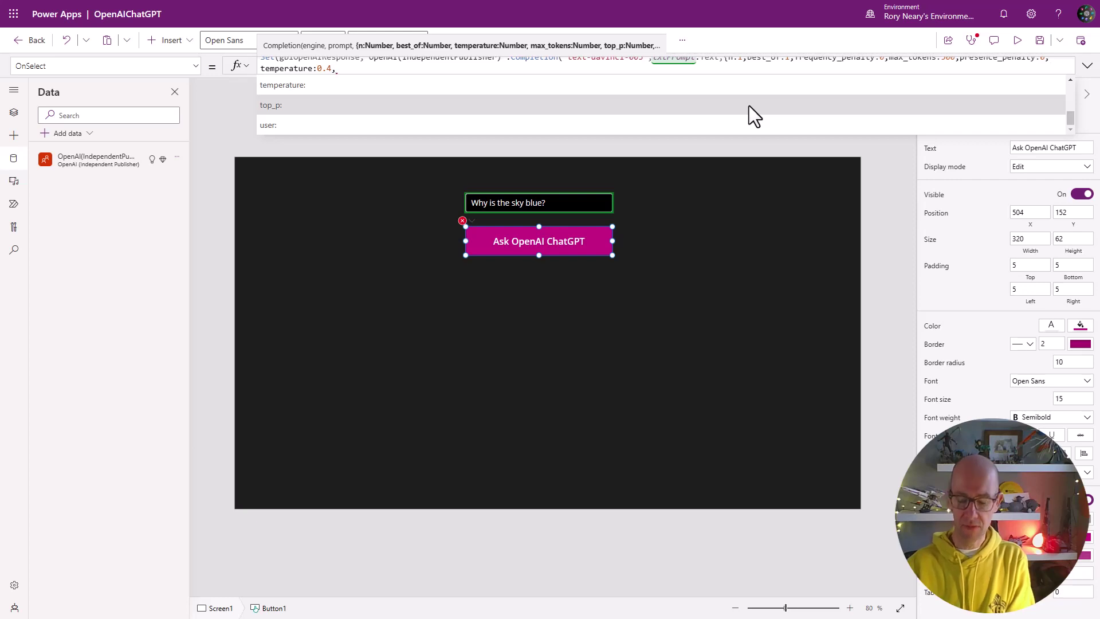
{"action": "key", "text": "BackSpace"}
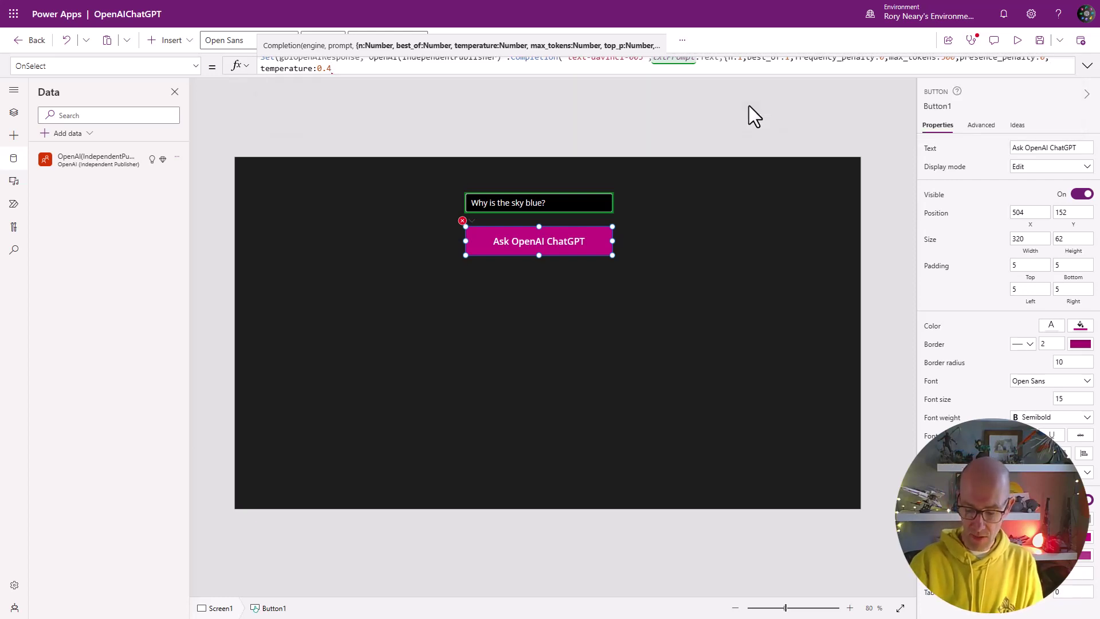
{"action": "type", "text": "}"}
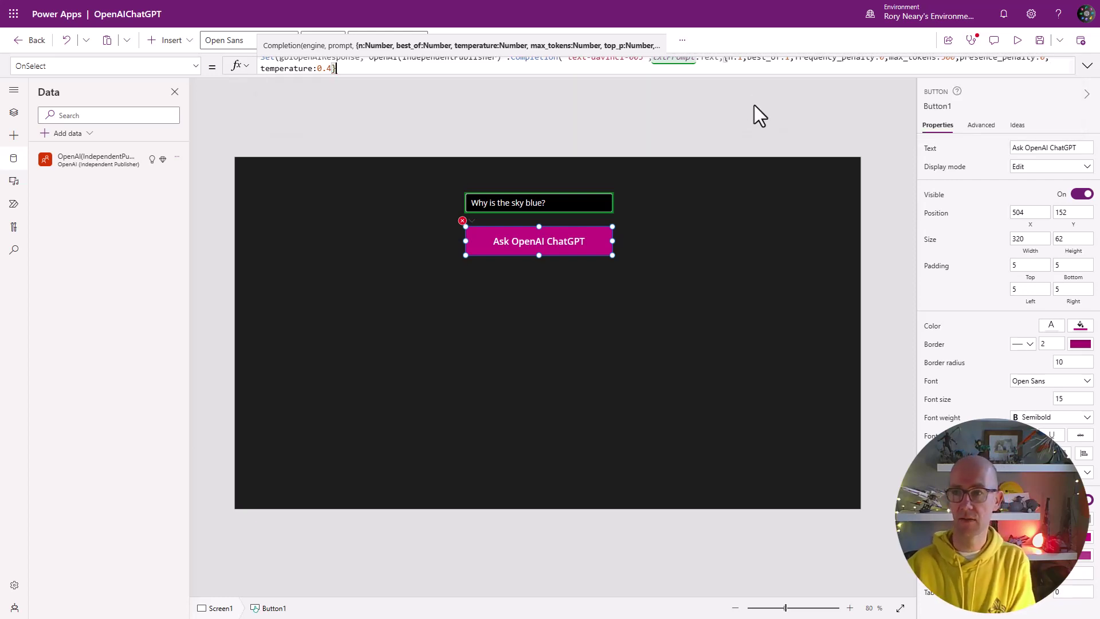
{"action": "left_click", "coordinate": [1087, 65]}
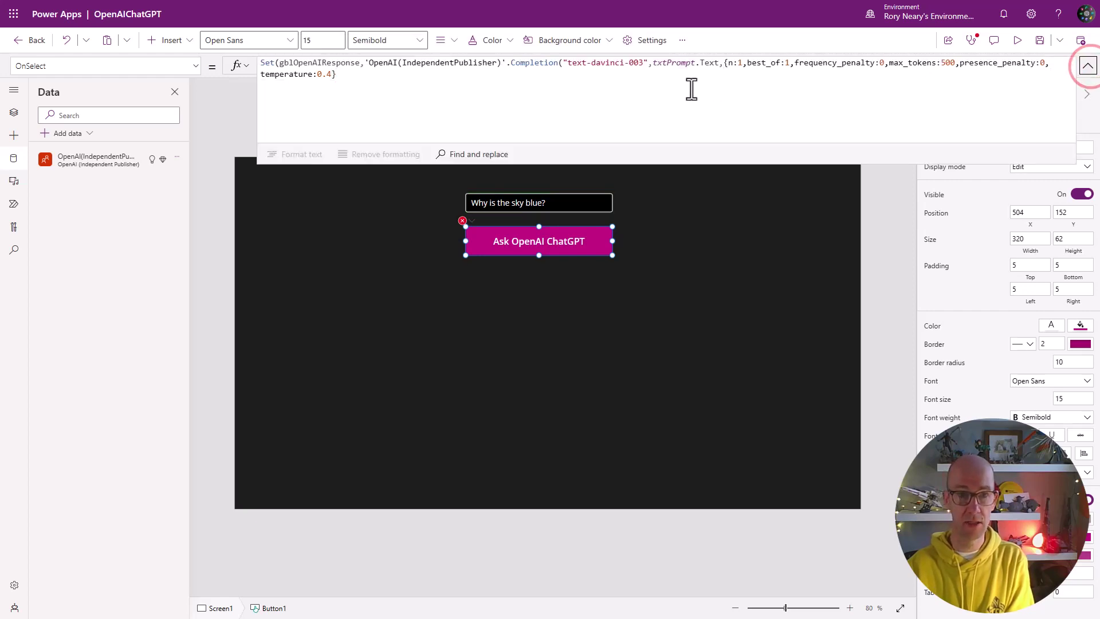
{"action": "left_click", "coordinate": [598, 92]}
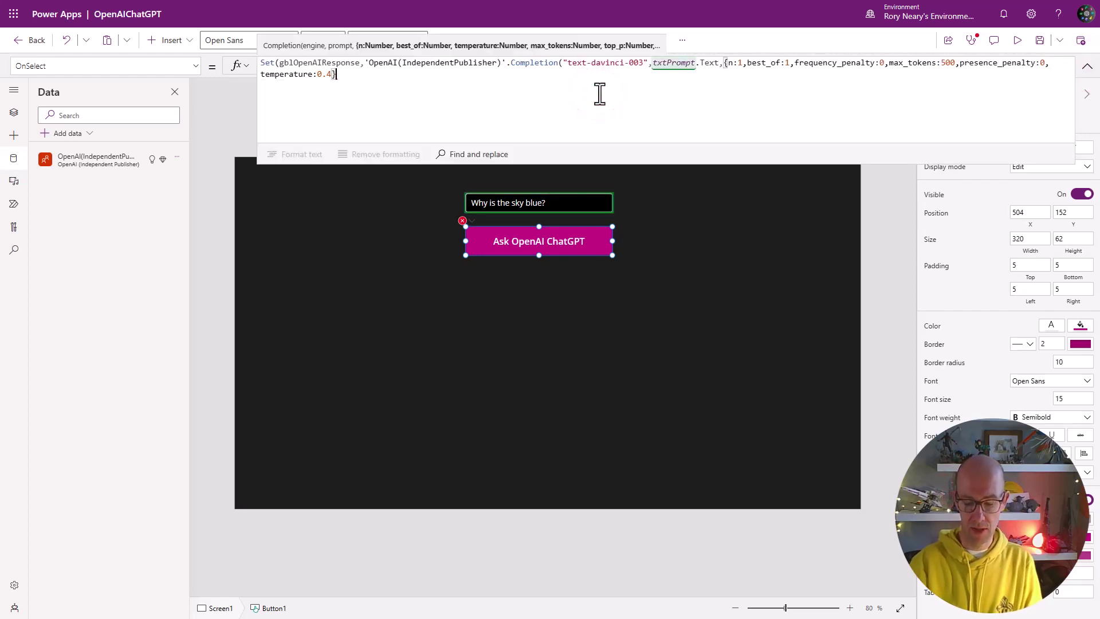
{"action": "type", "text": ")"}
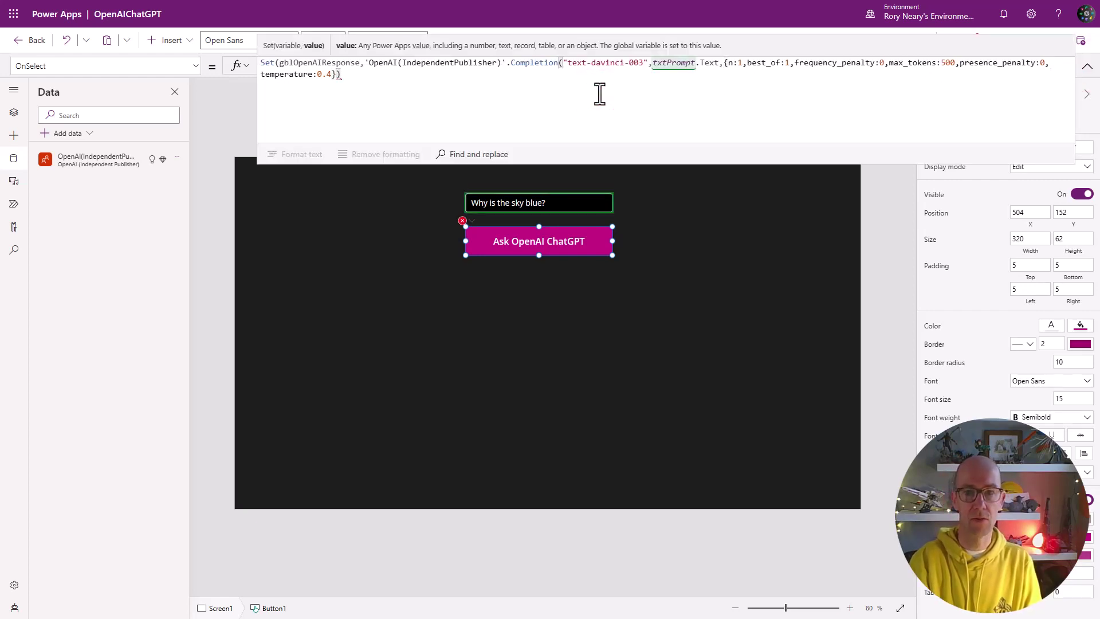
{"action": "type", "text": ")"}
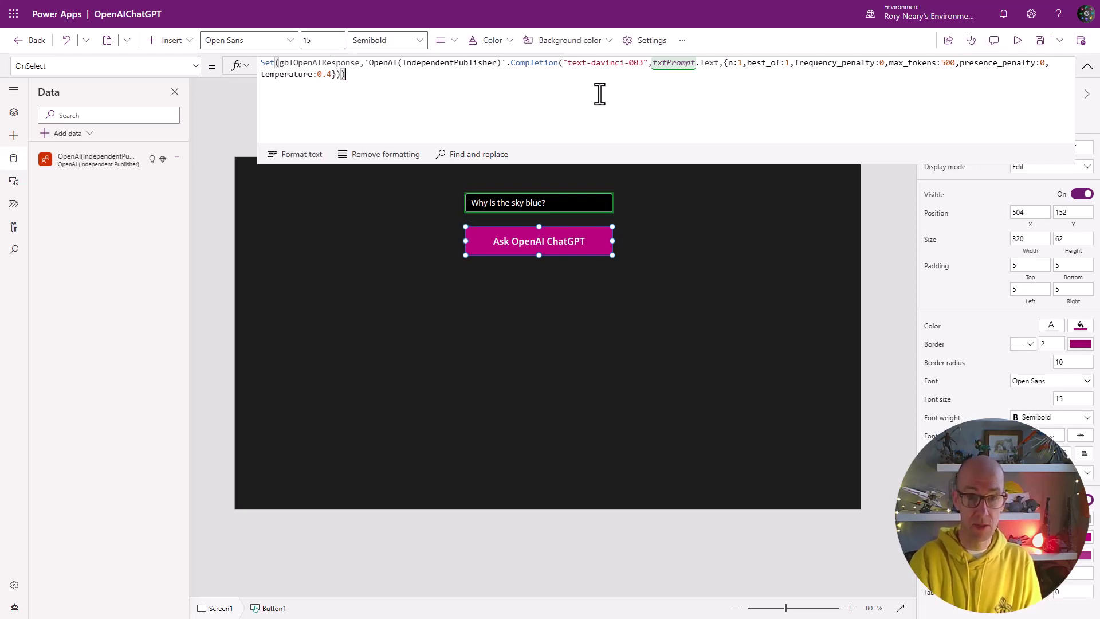
- Preview the app and send the question "Why is the sky blue?" to OpenAI ChatGPT
{"action": "left_click", "coordinate": [654, 297]}
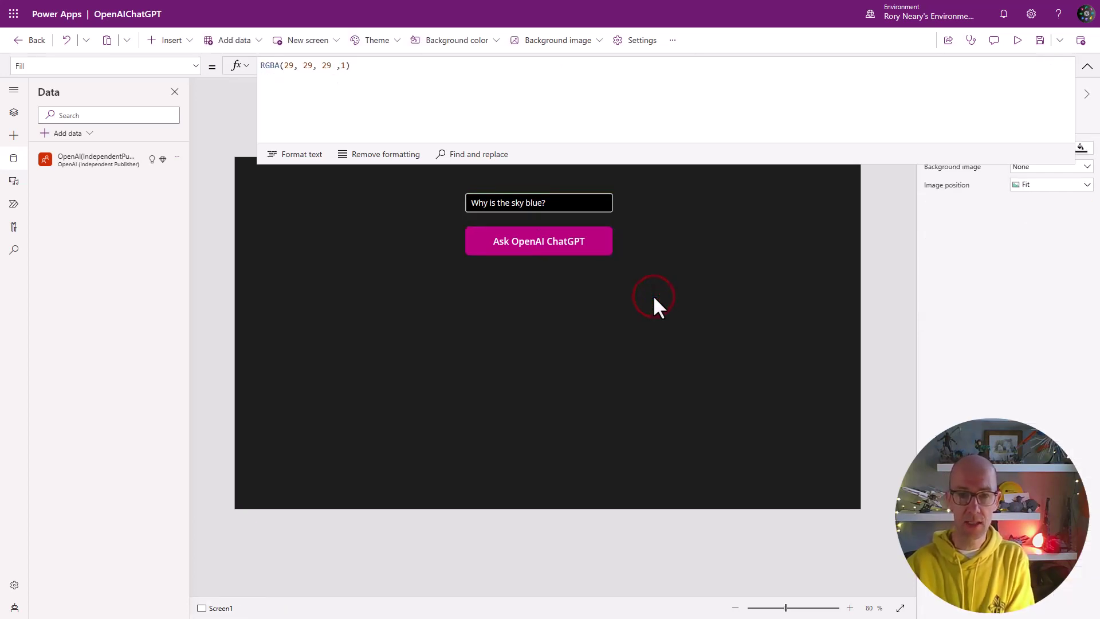
{"action": "left_click", "coordinate": [1018, 39]}
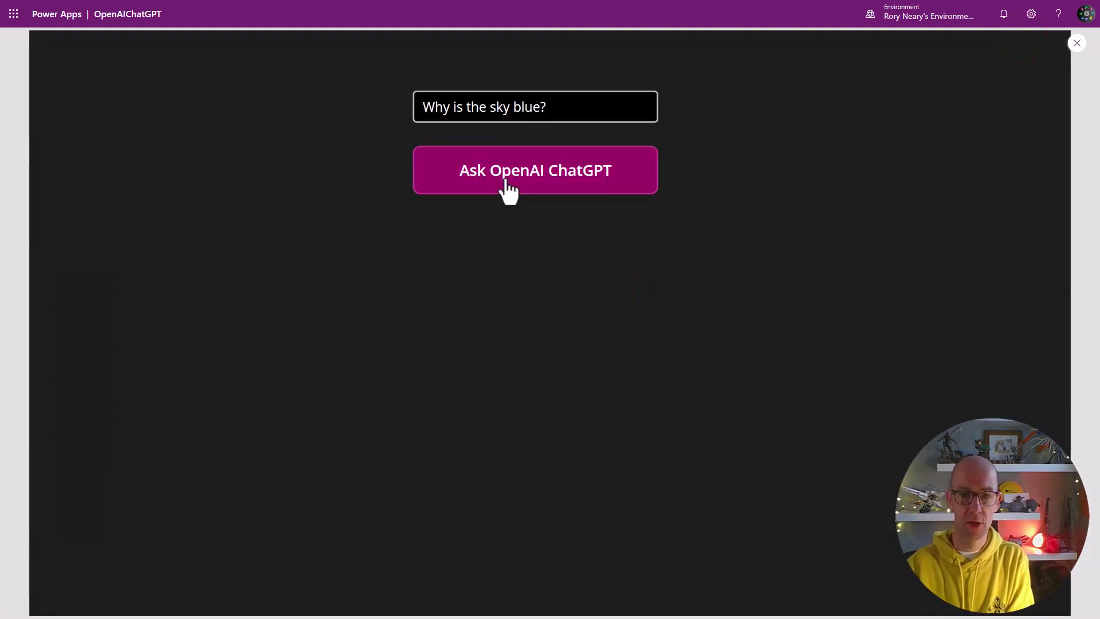
{"action": "left_click", "coordinate": [507, 185]}
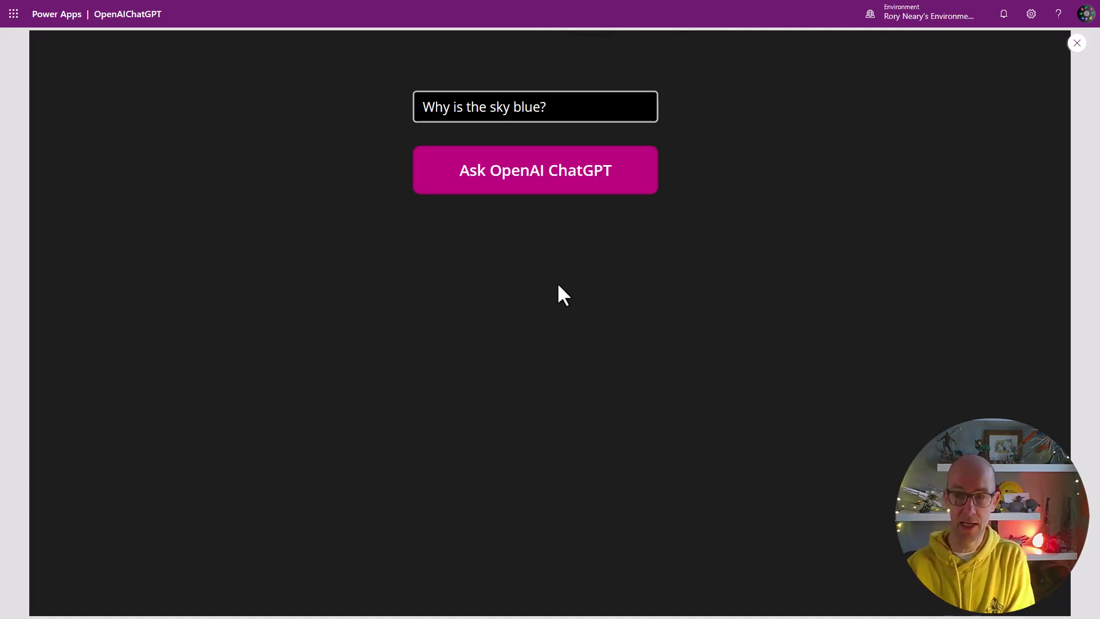
- Exit the preview, dismissing the canvas-testing tip so that it is not shown again, and collapse the formula bar
{"action": "left_click", "coordinate": [1078, 43]}
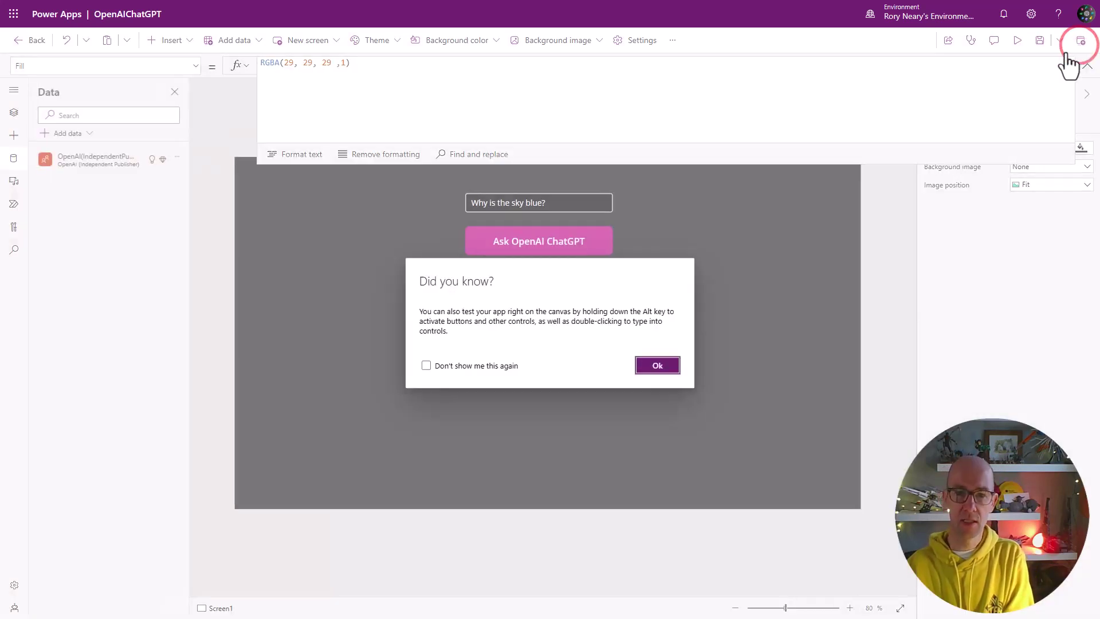
{"action": "left_click", "coordinate": [426, 365]}
{"action": "left_click", "coordinate": [658, 366]}
{"action": "left_click", "coordinate": [1087, 65]}
- Inspect the global variable gblOpenAIResponse and the text stored in its choices table
{"action": "left_click", "coordinate": [672, 40]}
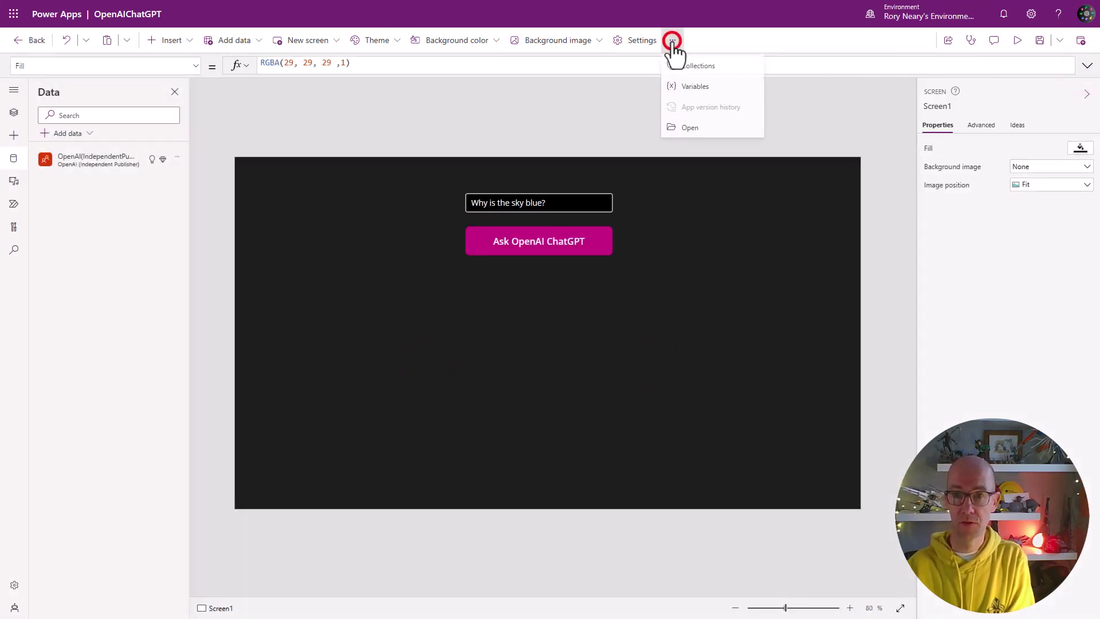
{"action": "left_click", "coordinate": [709, 85]}
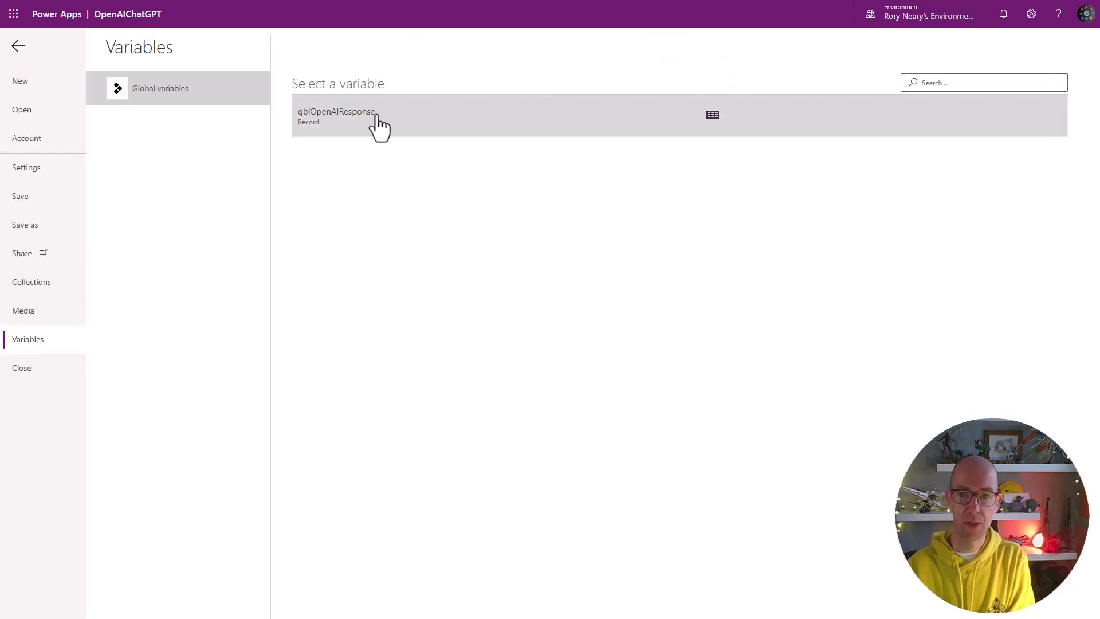
{"action": "left_click", "coordinate": [712, 115]}
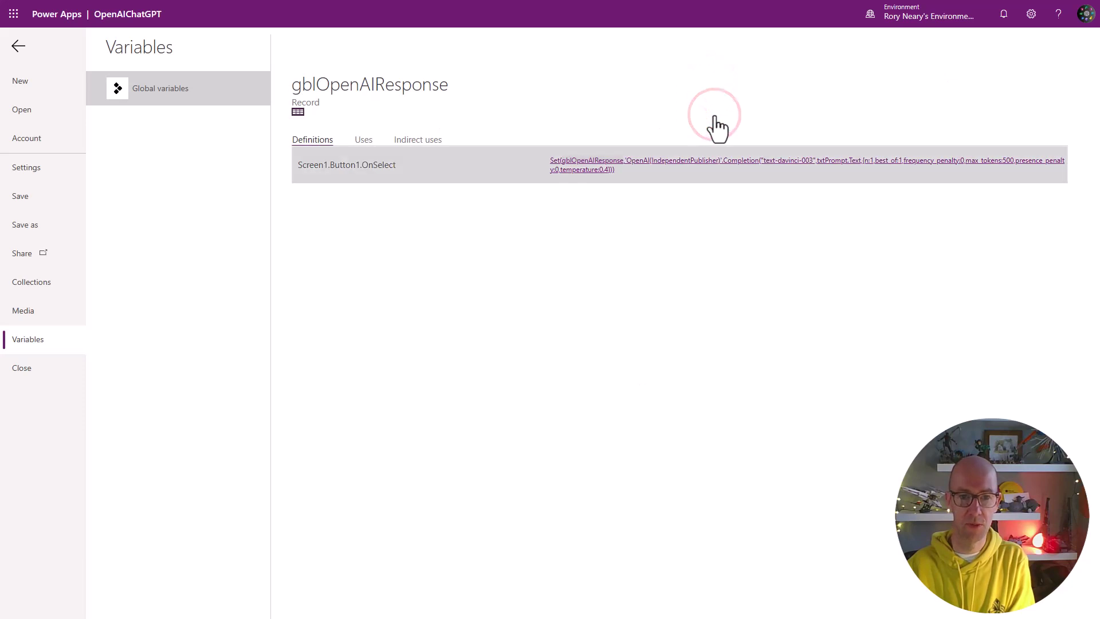
{"action": "left_click", "coordinate": [295, 113]}
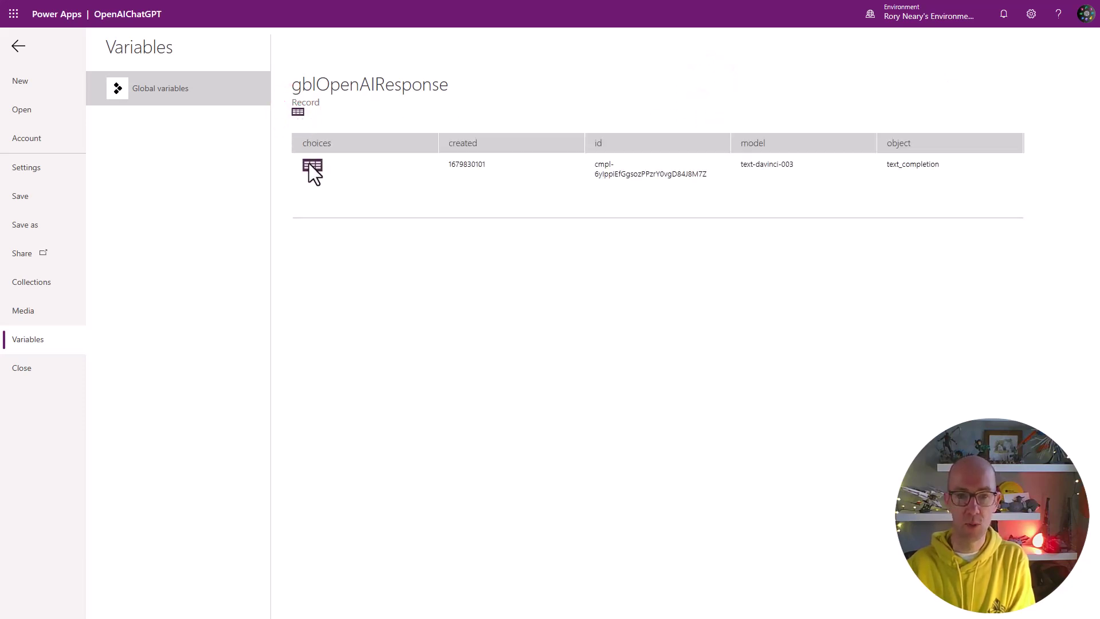
{"action": "left_click", "coordinate": [312, 168]}
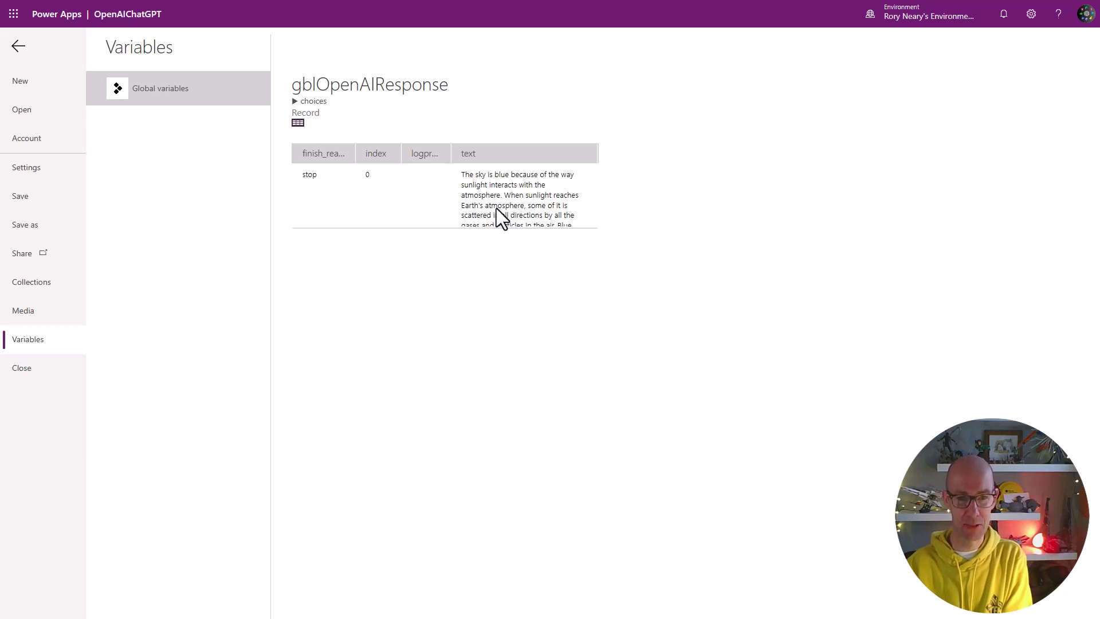
- Return from the choices table to the global variables list and reopen the record stored in gblOpenAIResponse
{"action": "left_click", "coordinate": [298, 122]}
{"action": "left_click", "coordinate": [298, 112]}
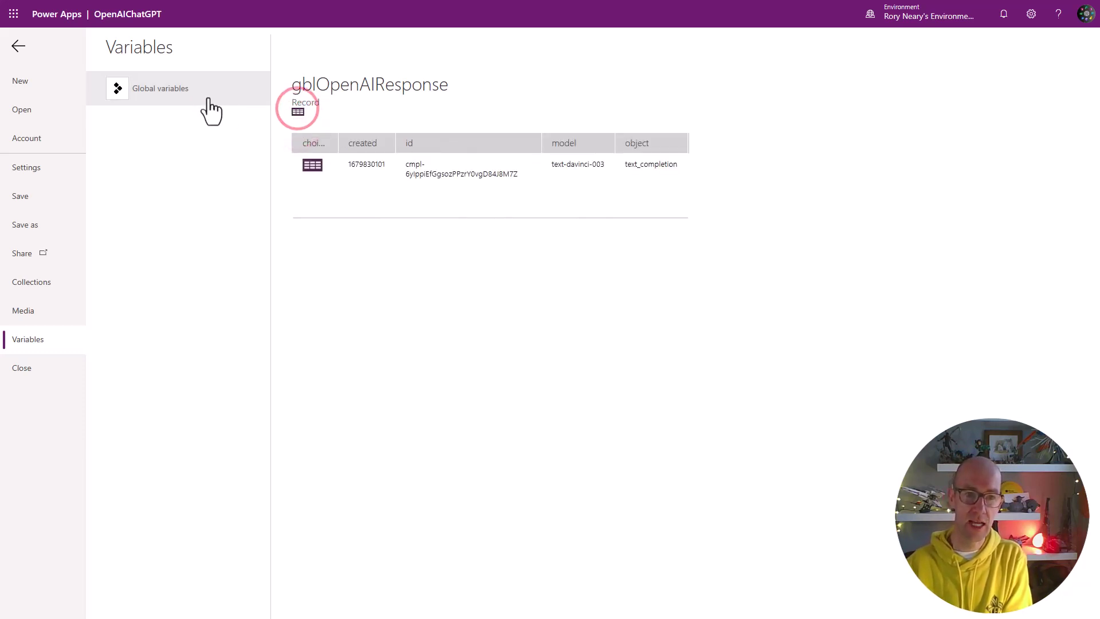
{"action": "left_click", "coordinate": [172, 91]}
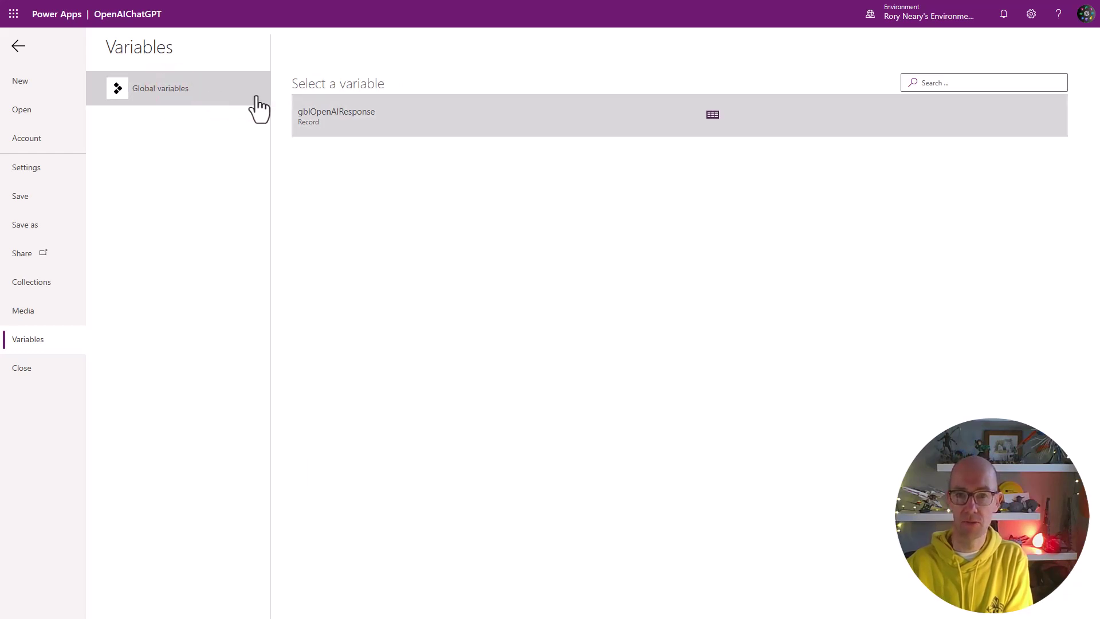
{"action": "left_click", "coordinate": [711, 117]}
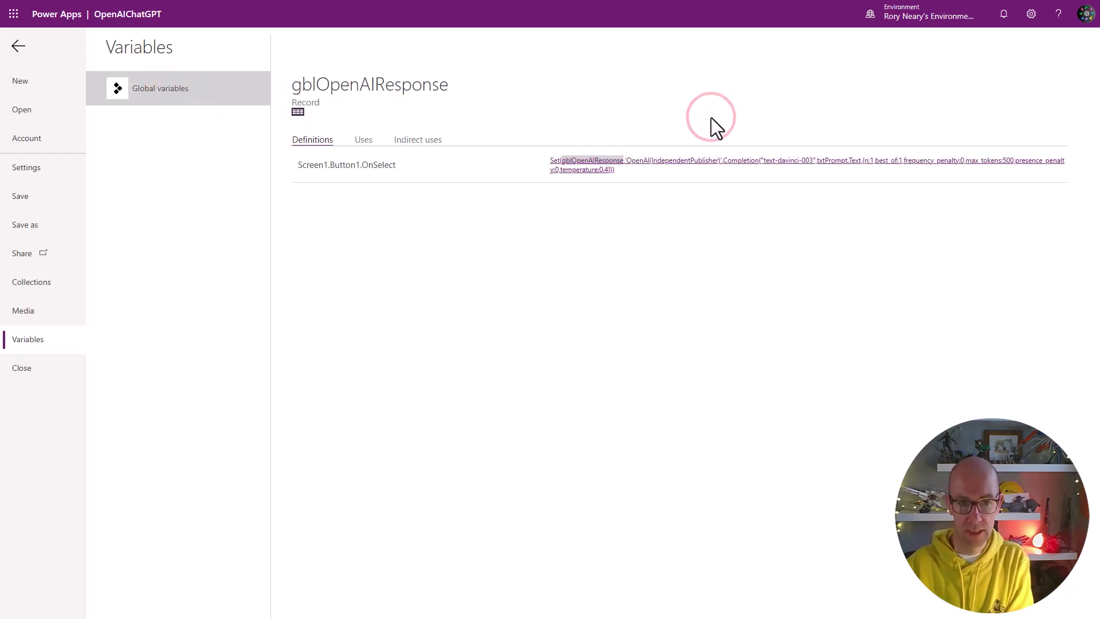
{"action": "left_click", "coordinate": [297, 112]}
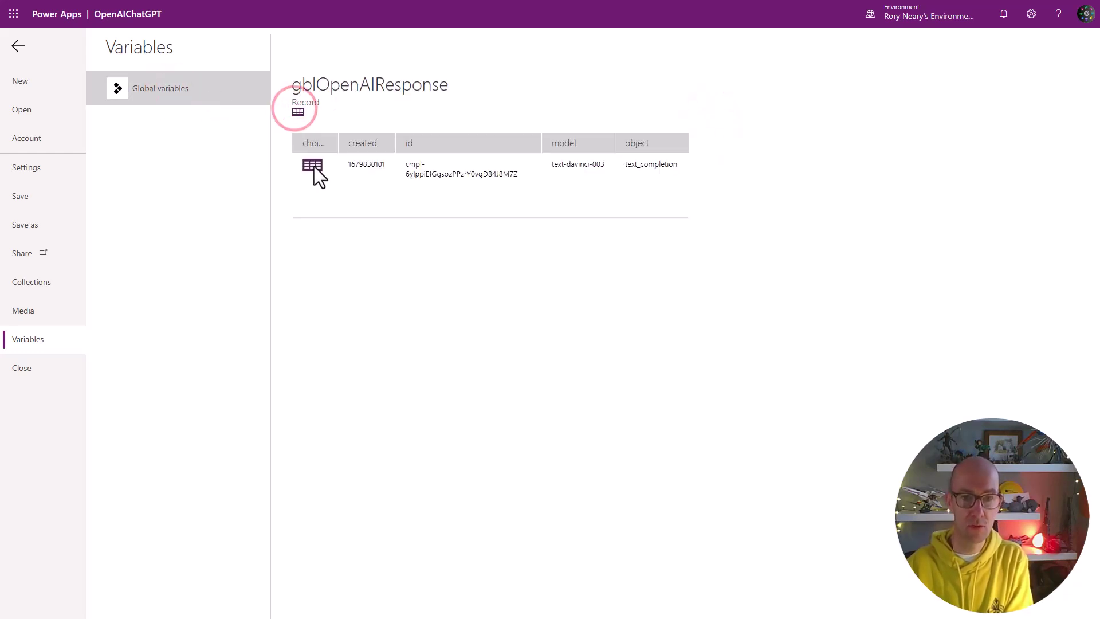
- View the response text in the choices table of gblOpenAIResponse, and return to the app canvas
{"action": "left_click", "coordinate": [313, 168]}
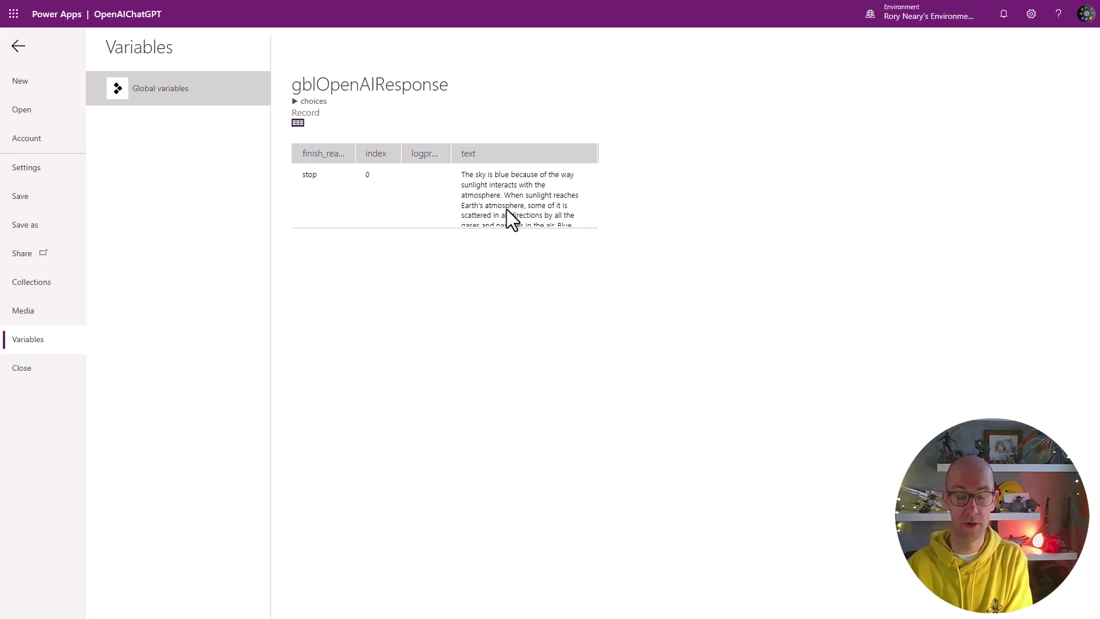
{"action": "left_click", "coordinate": [18, 47]}
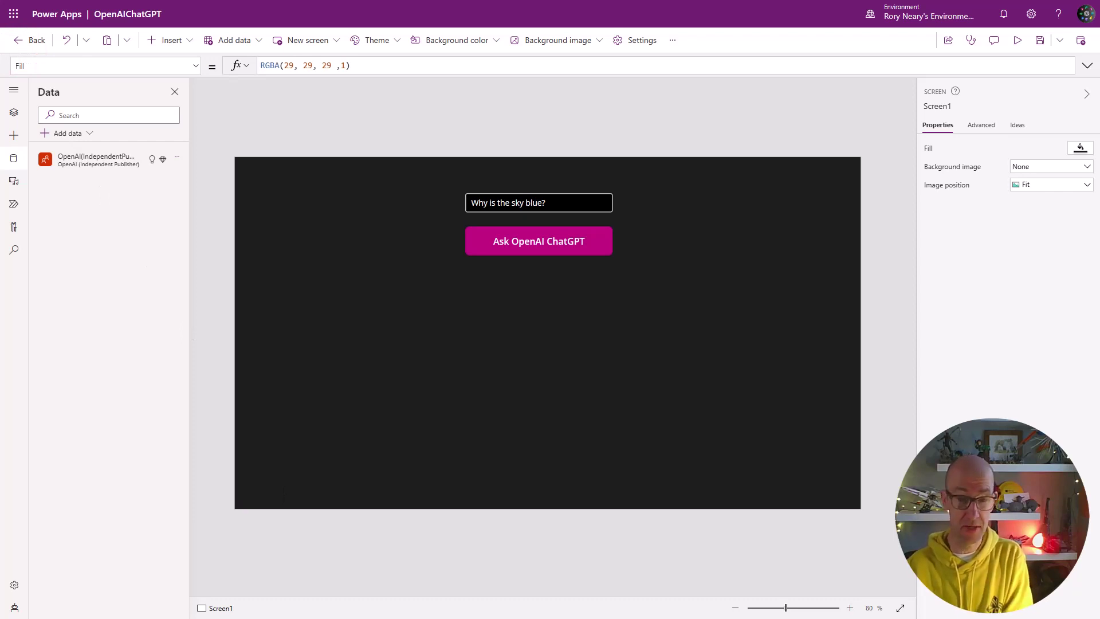
- Add a text label of about 578 by 352 below the Ask OpenAI ChatGPT button and set its overflow to Scroll
{"action": "left_click", "coordinate": [184, 39]}
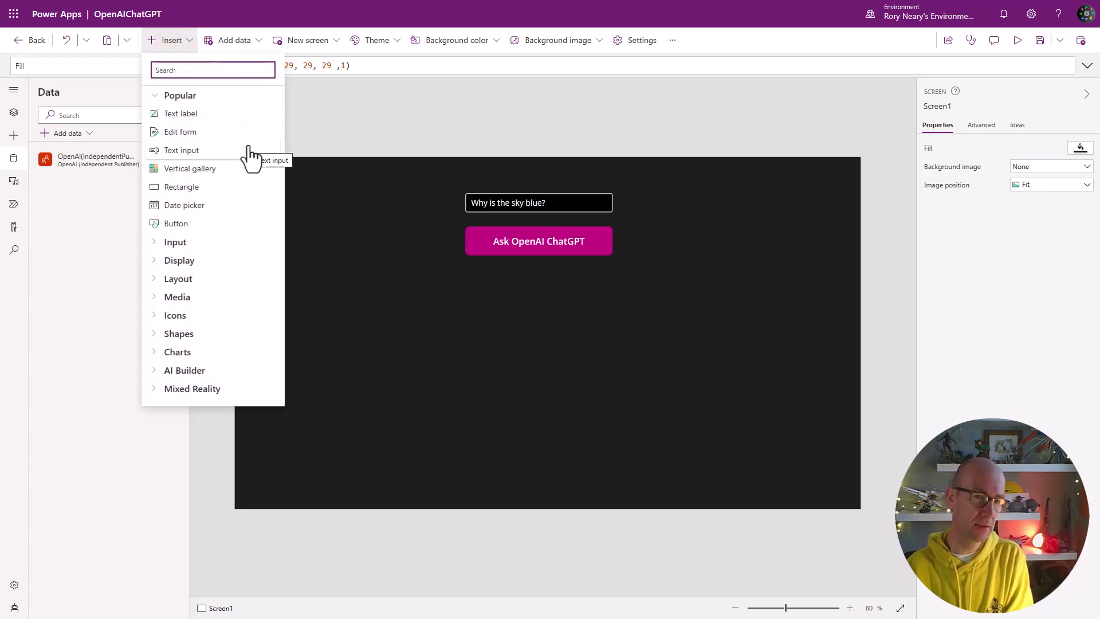
{"action": "left_click", "coordinate": [216, 115]}
{"action": "left_click_drag", "start_coordinate": [287, 184], "coordinate": [730, 439]}
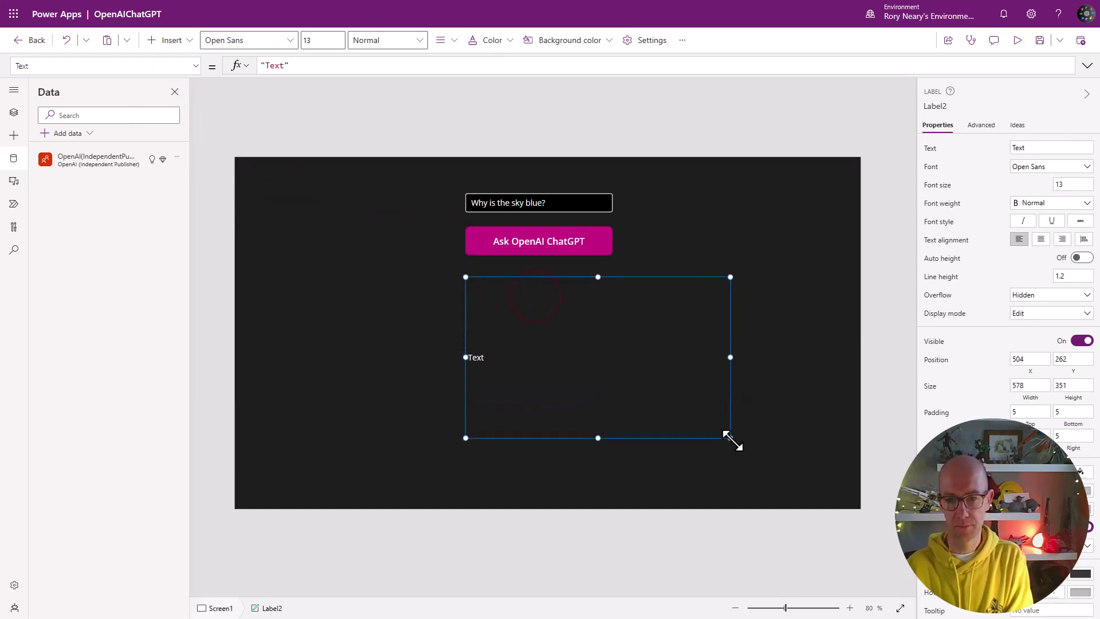
{"action": "left_click", "coordinate": [1084, 295]}
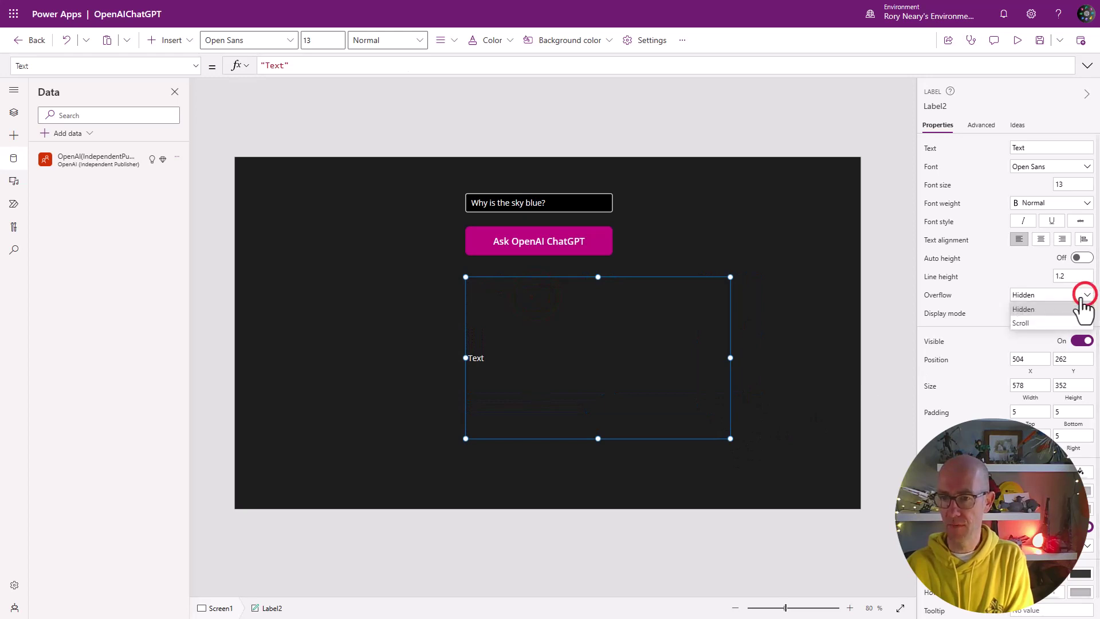
{"action": "left_click", "coordinate": [1034, 321]}
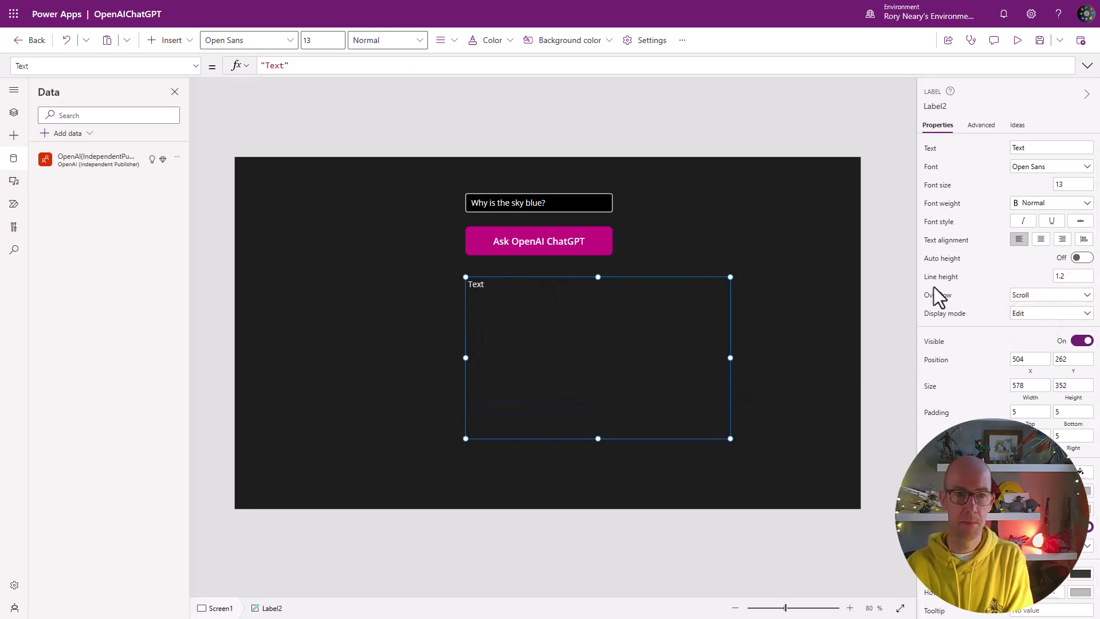
- Set the new label's Text property to the formula First(gblOpenAIResponse.choices).text
{"action": "left_click_drag", "start_coordinate": [295, 65], "coordinate": [223, 74]}
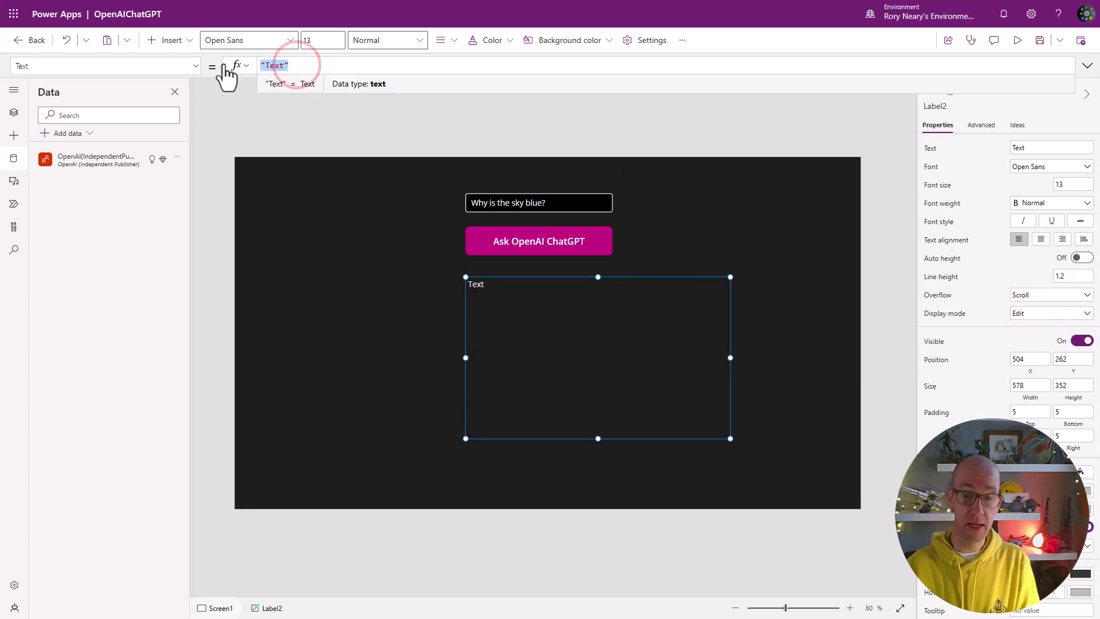
{"action": "type", "text": "gbl"}
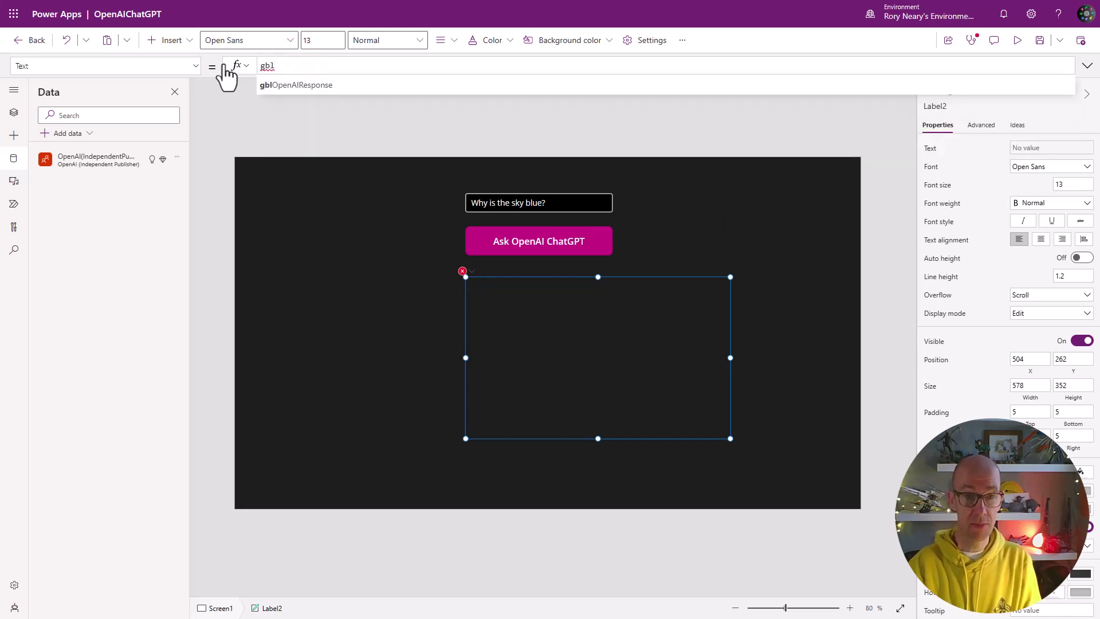
{"action": "left_click", "coordinate": [270, 85]}
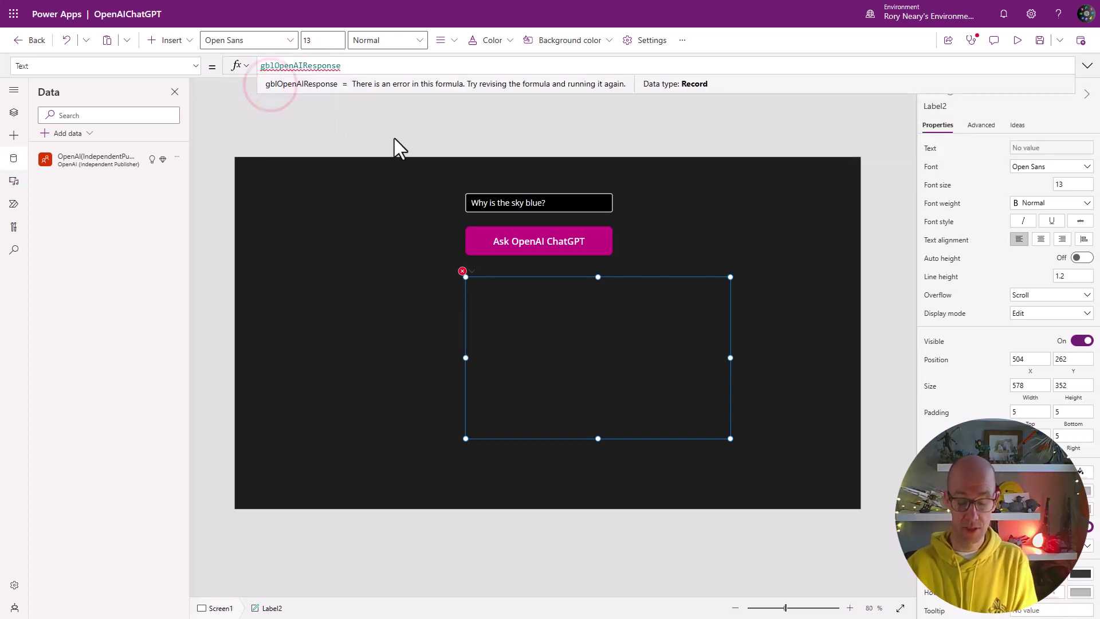
{"action": "type", "text": ".cho"}
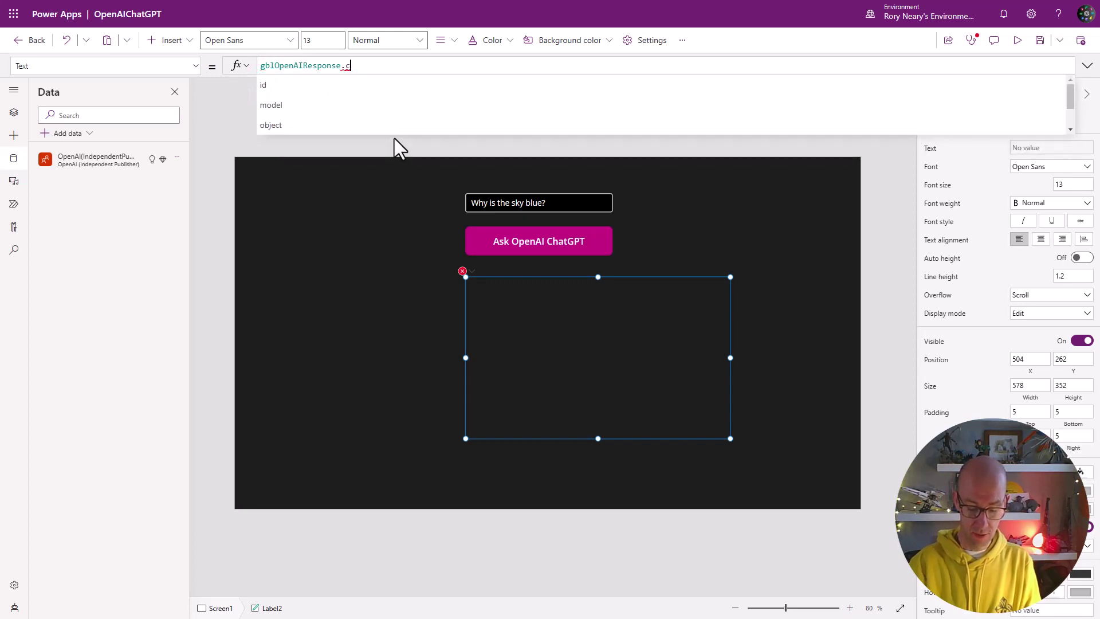
{"action": "left_click", "coordinate": [365, 89]}
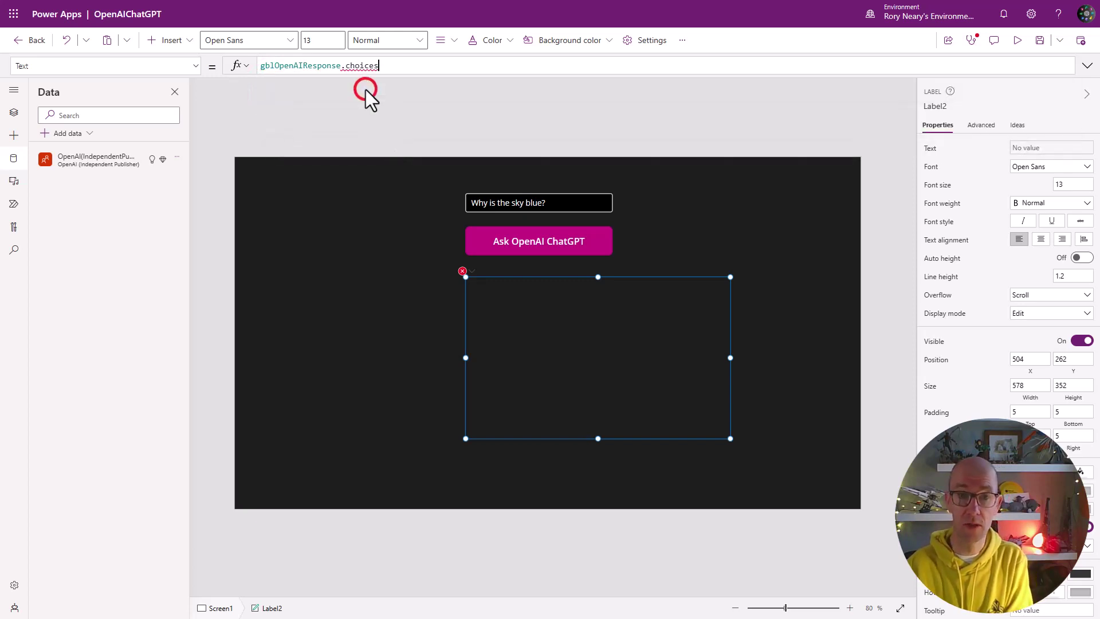
{"action": "left_click", "coordinate": [261, 65]}
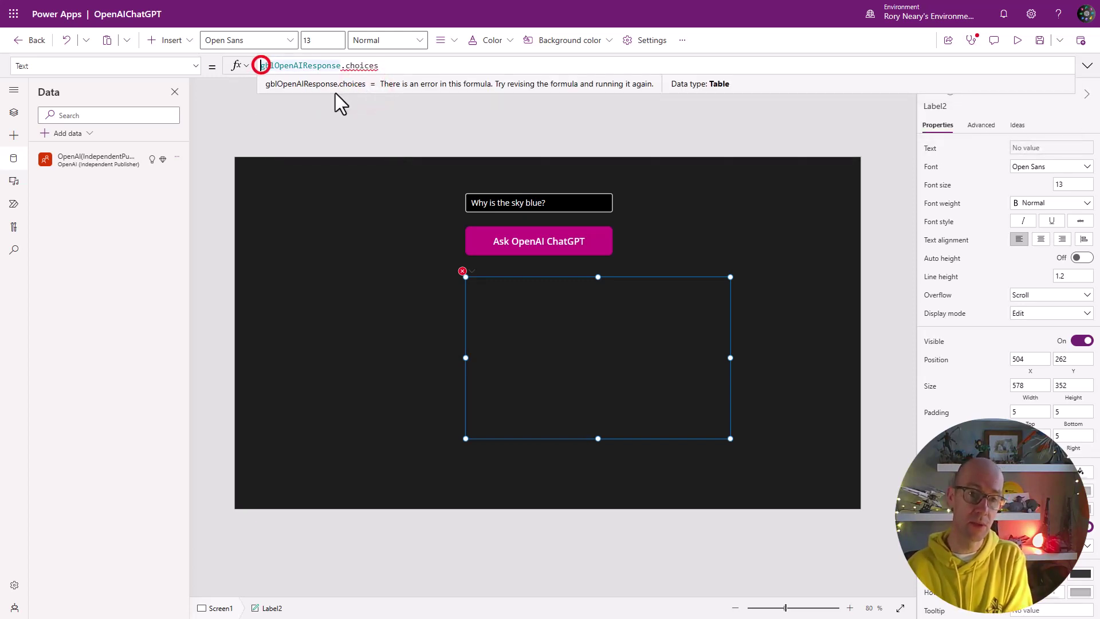
{"action": "type", "text": "First("}
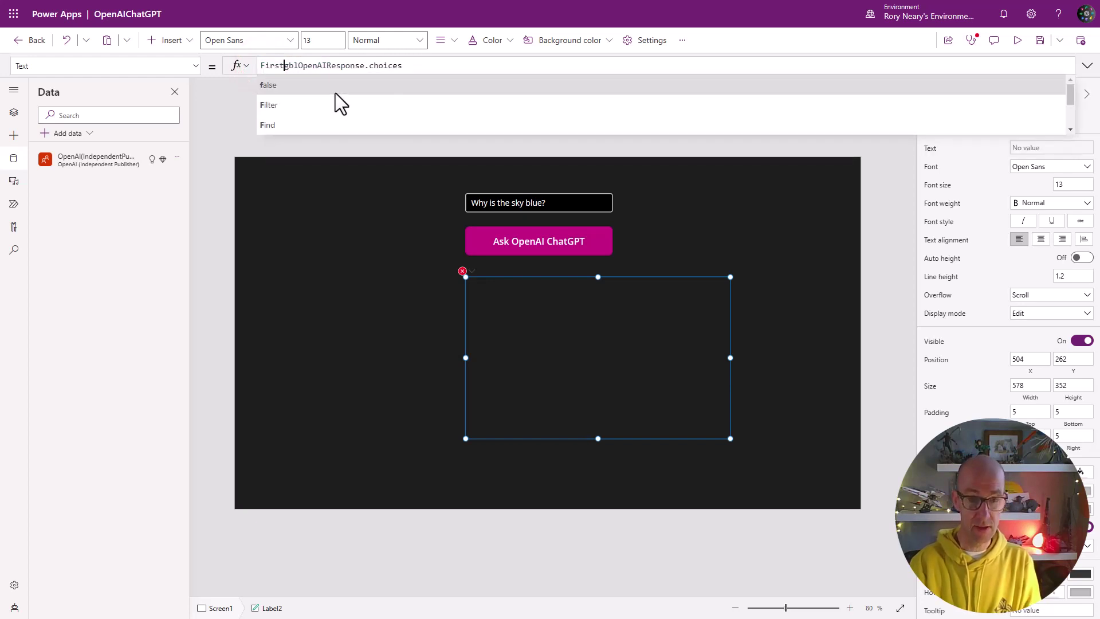
{"action": "left_click", "coordinate": [419, 67]}
{"action": "type", "text": ")."}
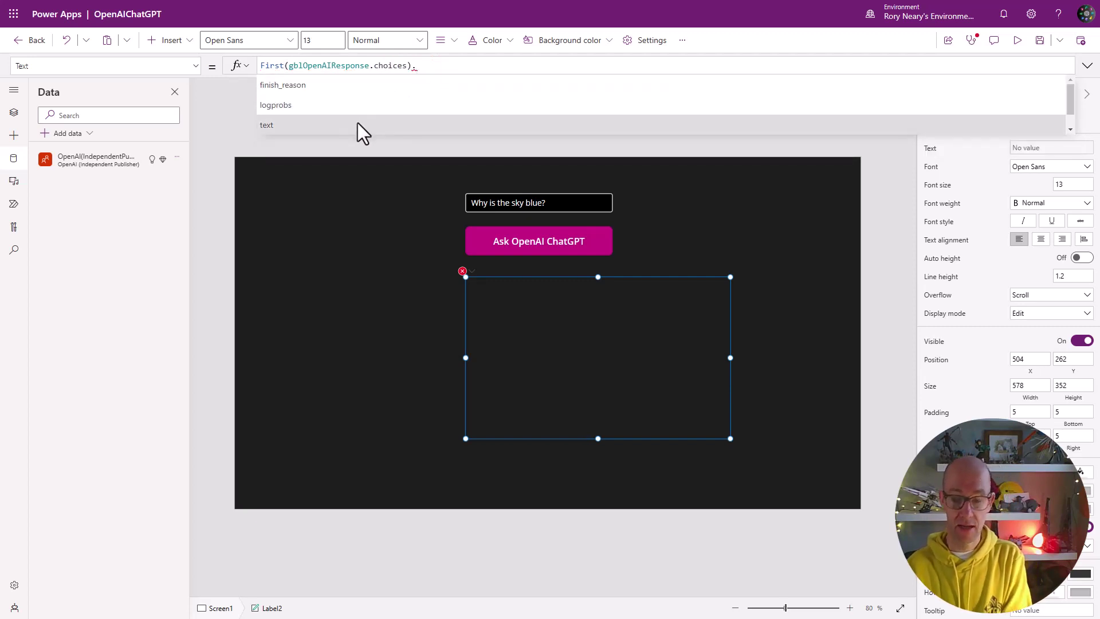
{"action": "left_click", "coordinate": [358, 123]}
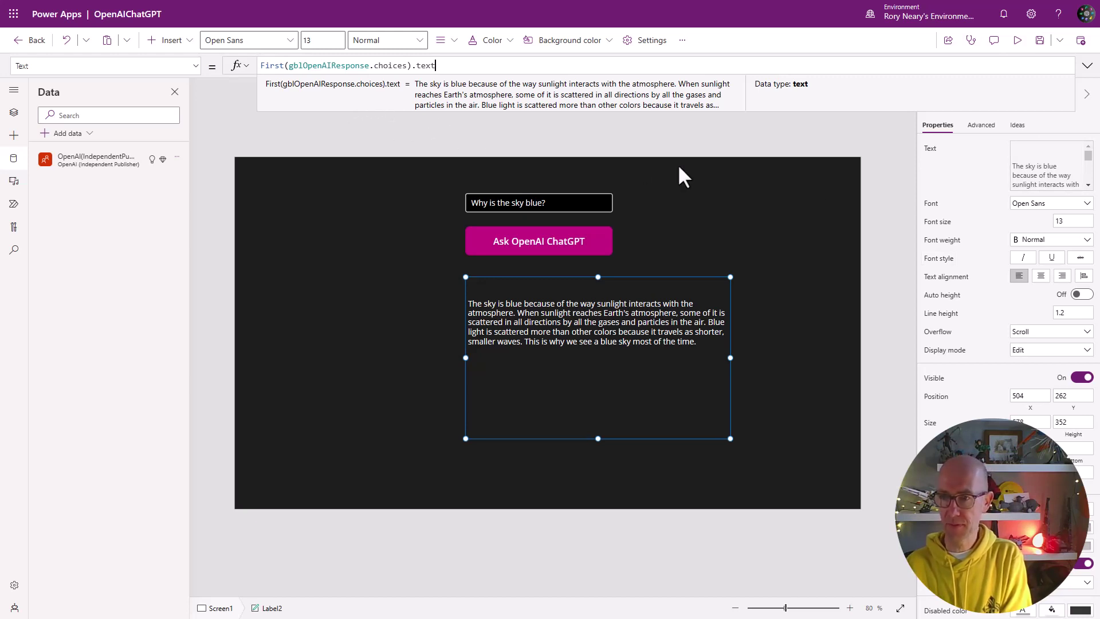
- Set the font size of the response label to 20
{"action": "left_click", "coordinate": [1065, 221]}
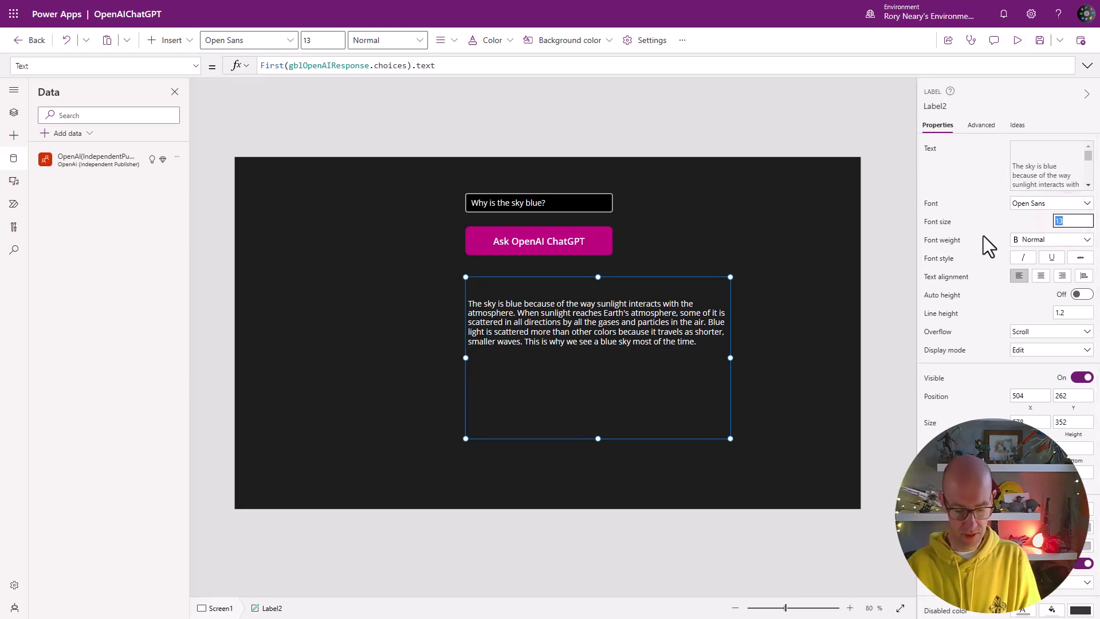
{"action": "type", "text": "20"}
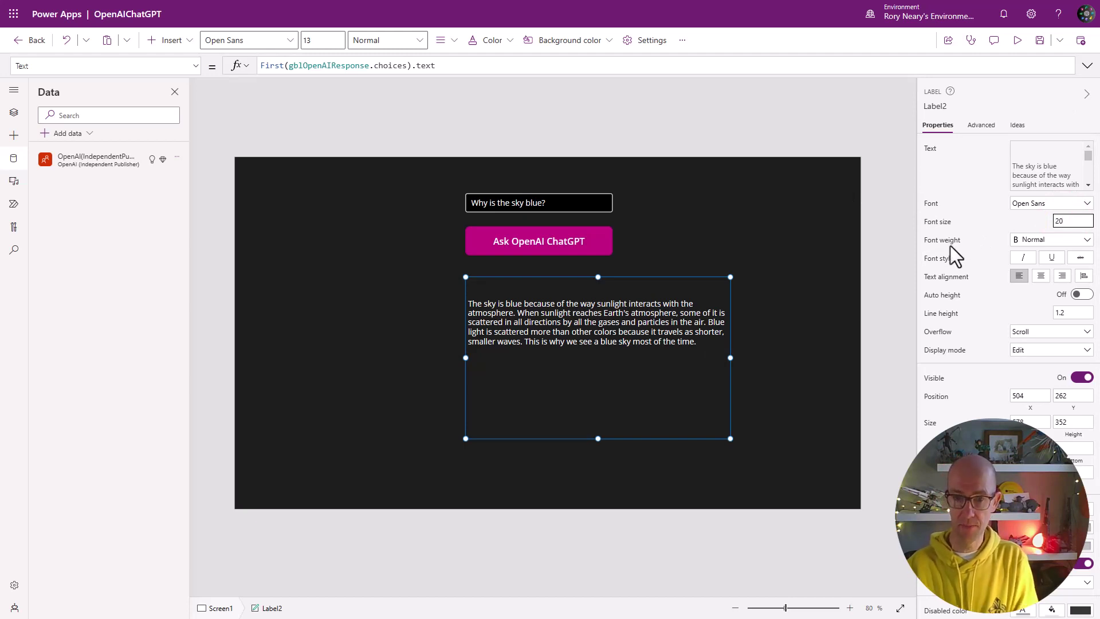
{"action": "left_click", "coordinate": [788, 293]}
{"action": "left_click", "coordinate": [580, 356]}
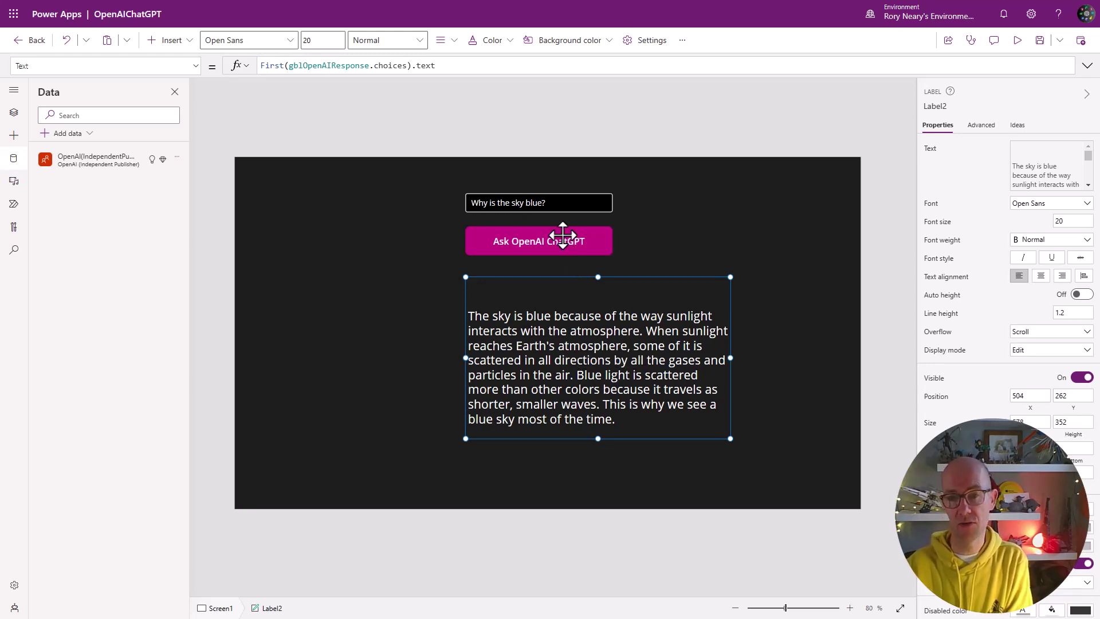
- Select the Ask OpenAI ChatGPT button to show its OnSelect formula
{"action": "left_click", "coordinate": [524, 239]}
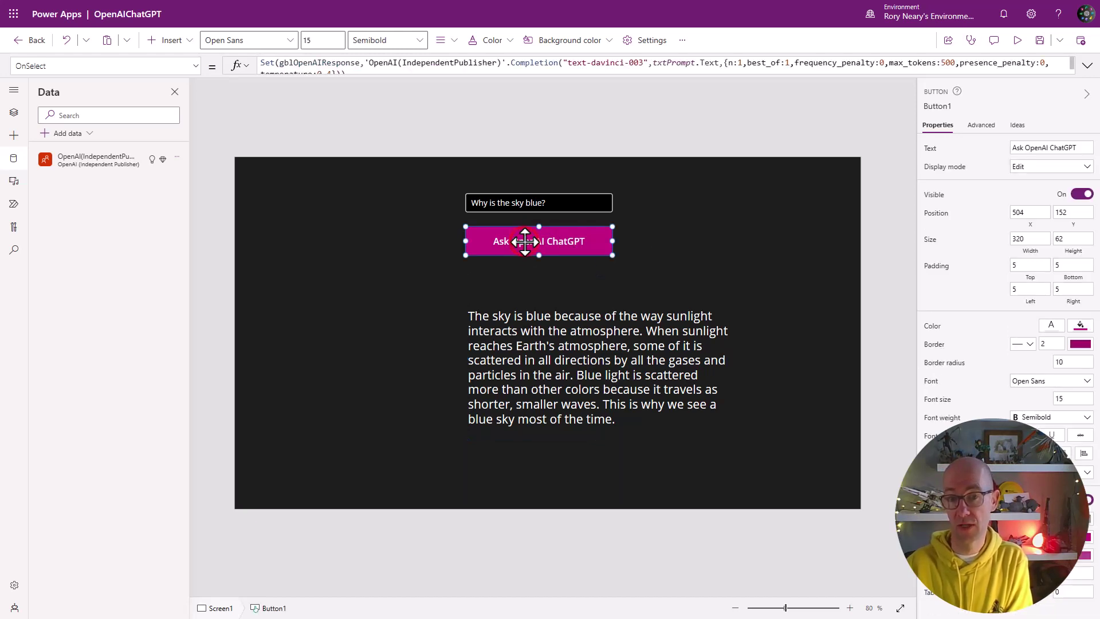